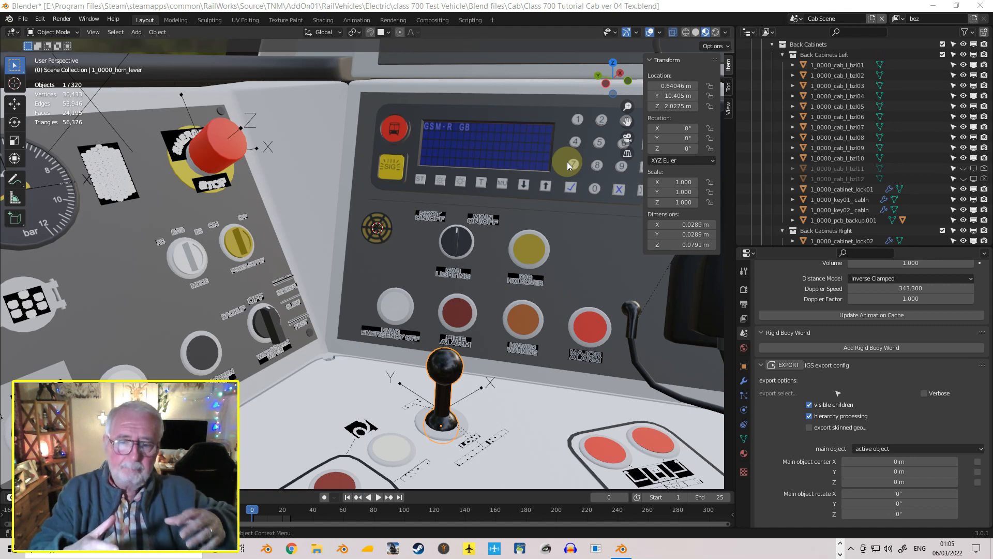
- Examine the cab's ceiling lights, driver's desk, display screens and right-hand control panel around the cab lighting switch
middle_click_drag(541, 156, 665, 94)
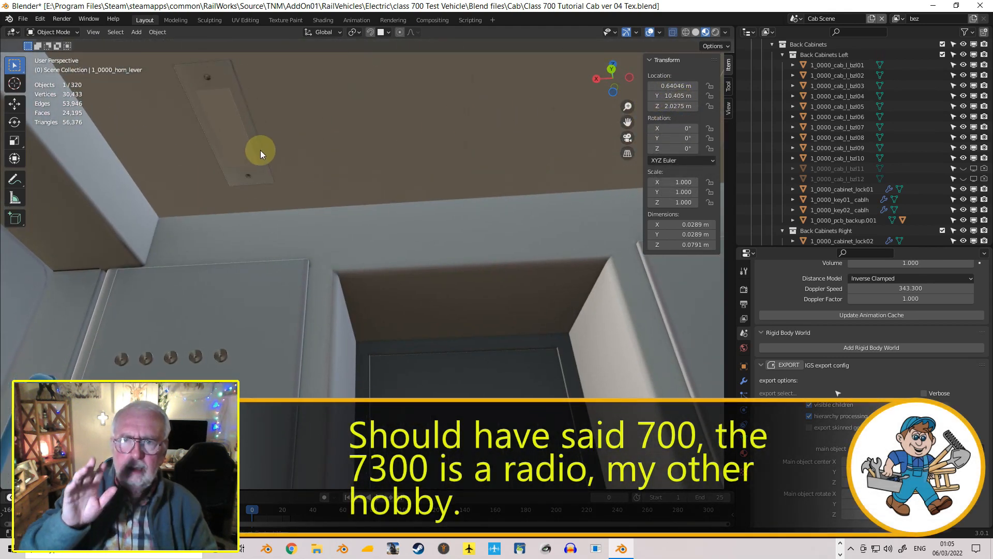
middle_click_drag(261, 146, 325, 211)
middle_click_drag(167, 150, 359, 116)
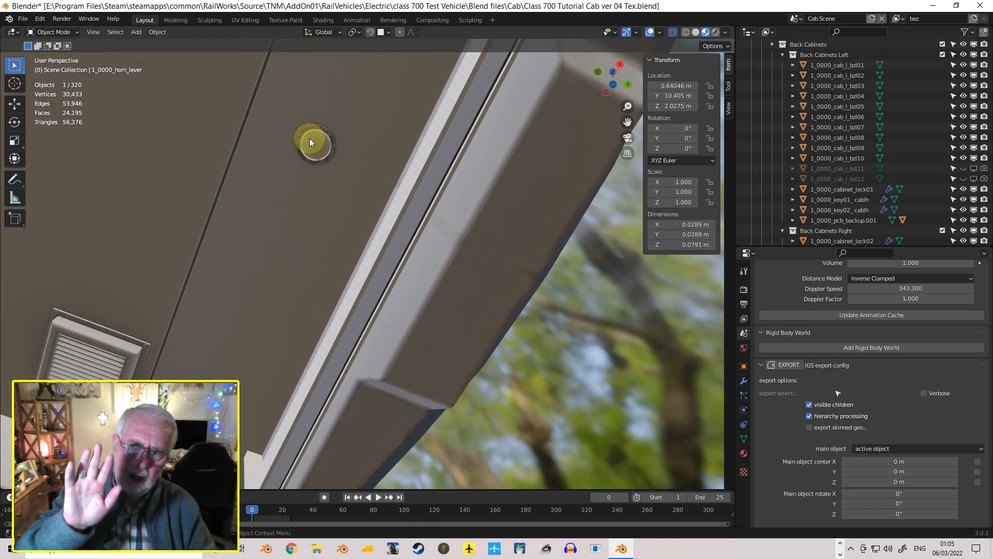
middle_click_drag(304, 141, 371, 259)
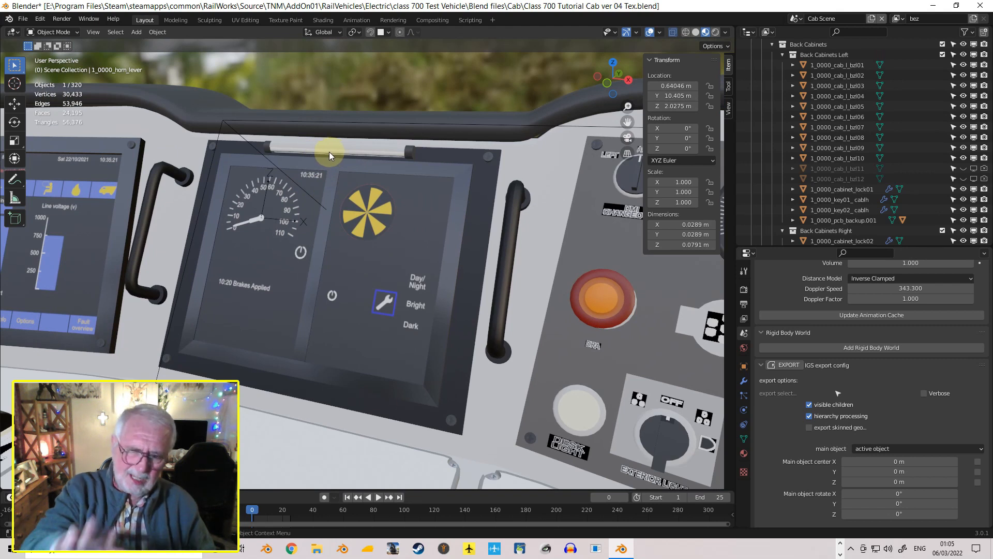
mouse_move(326, 155)
middle_mouse_down()
mouse_move(323, 175)
mouse_move(333, 139)
middle_mouse_up()
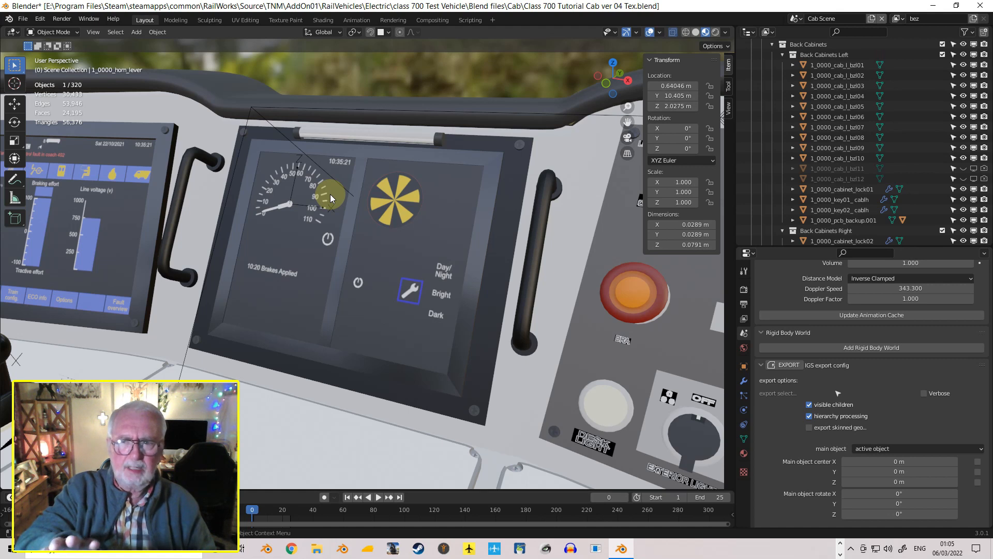
middle_click_drag(362, 228, 383, 240)
scroll(383, 240, "down", 2)
scroll(381, 238, "down", 3)
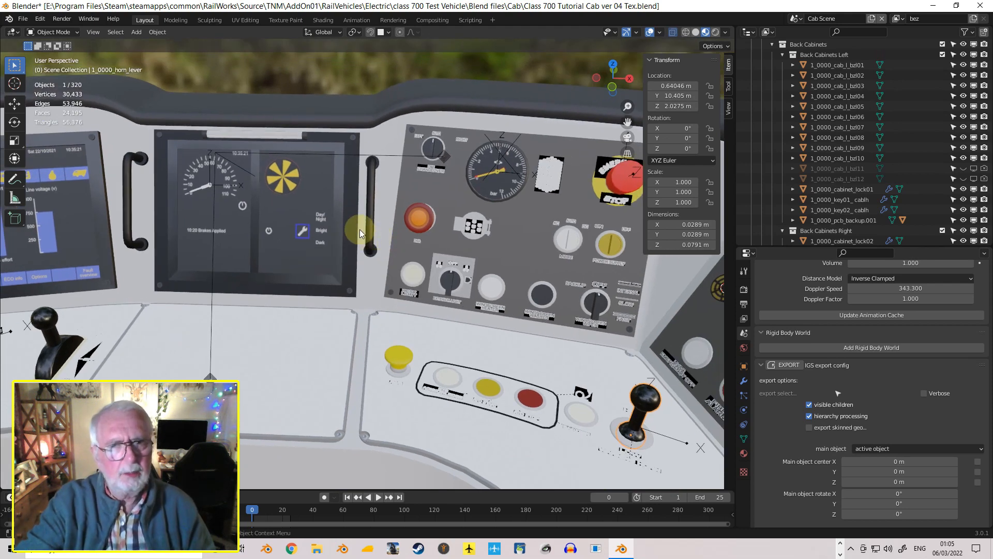
middle_click_drag(339, 240, 399, 215)
scroll(398, 216, "up", 2)
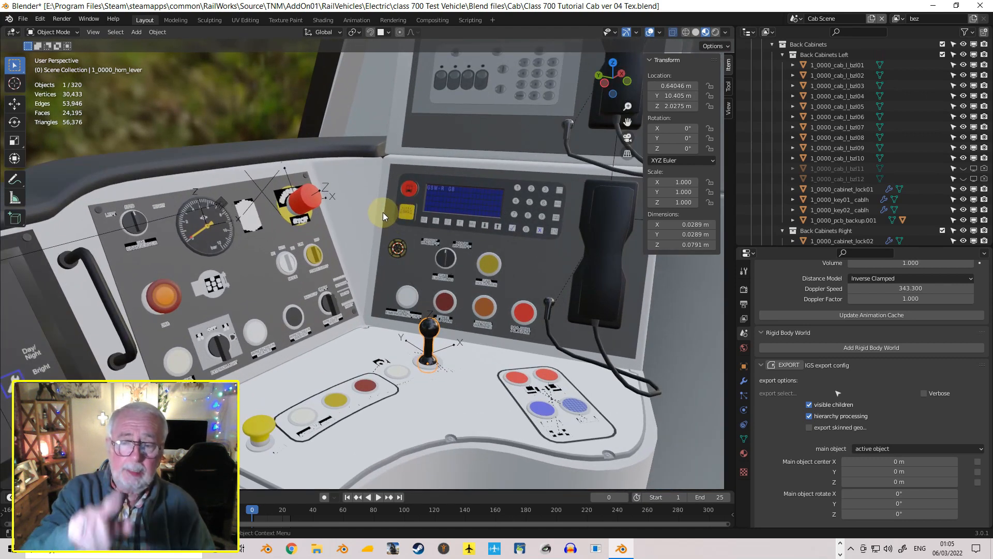
middle_click_drag(383, 212, 382, 206)
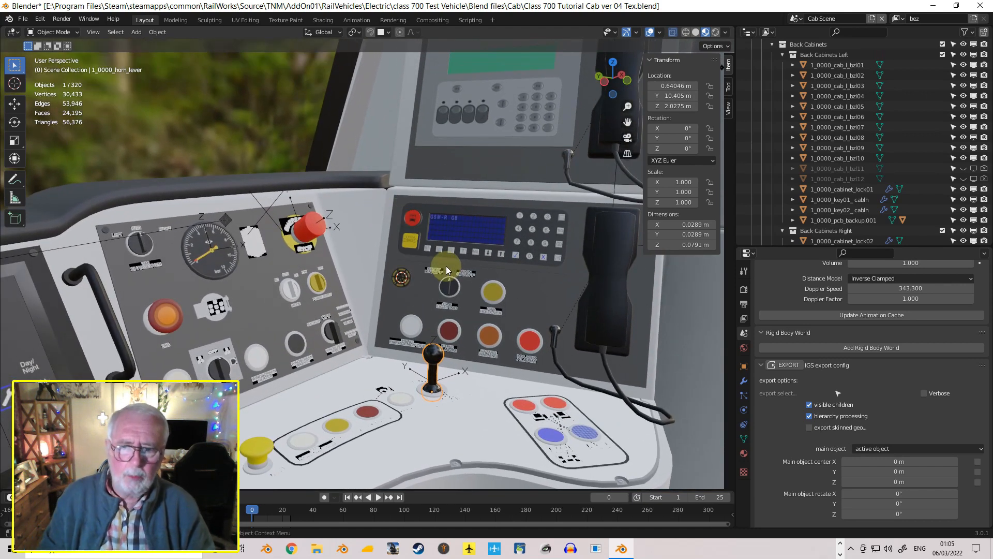
scroll(483, 333, "up", 3)
middle_click_drag(520, 305, 236, 284, "shift")
scroll(489, 296, "up", 3)
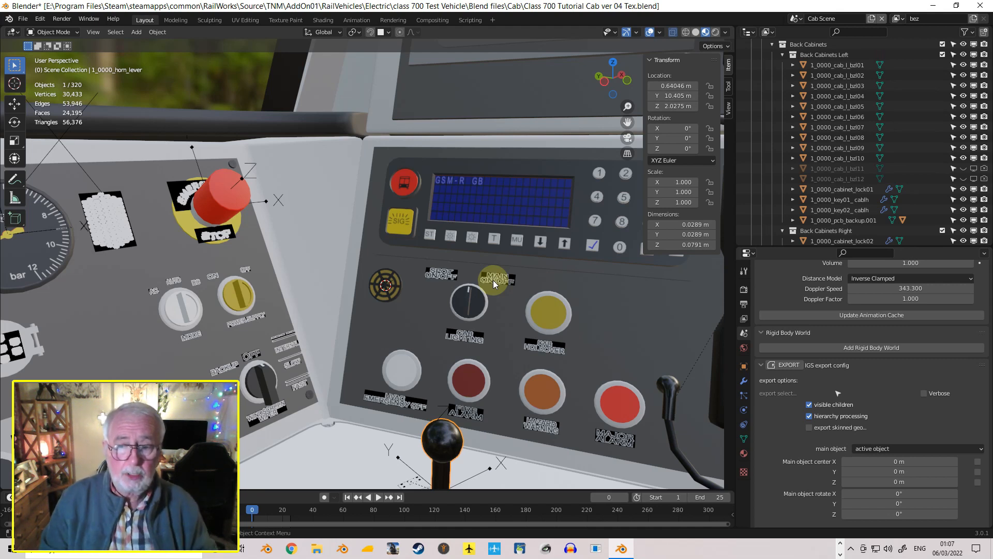
- Select the cab lighting switch and inspect the main and spot ceiling lights it controls
left_click(467, 305)
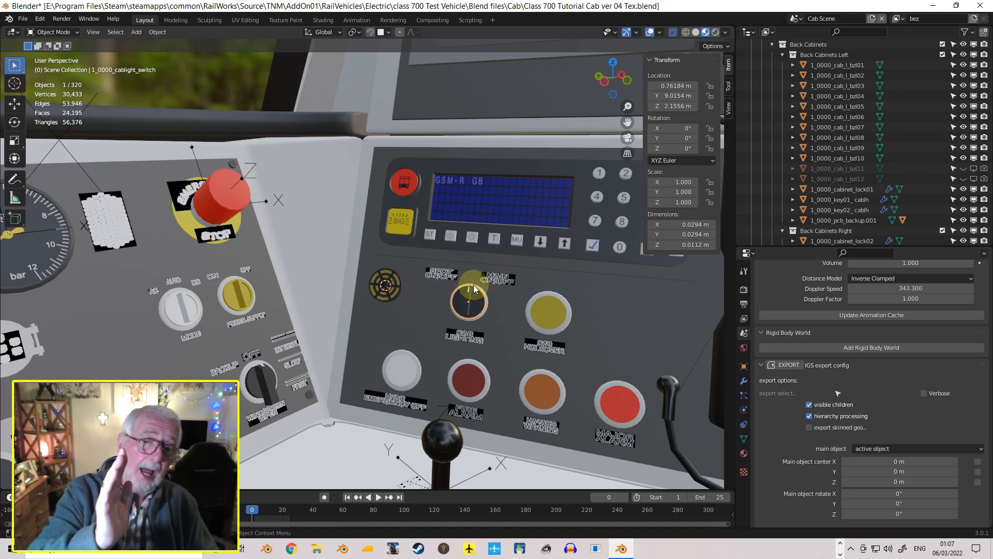
middle_click_drag(540, 239, 474, 141)
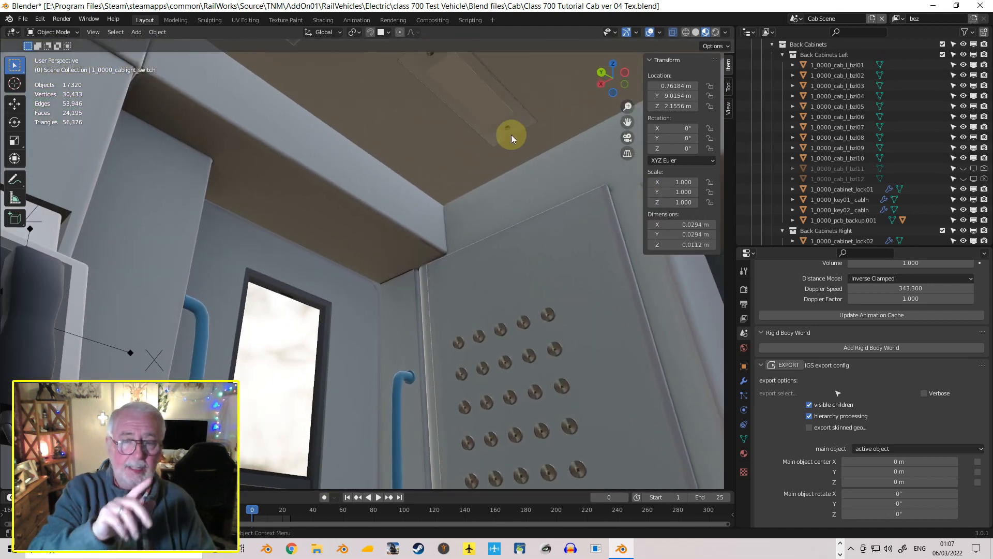
middle_click_drag(472, 209, 380, 288)
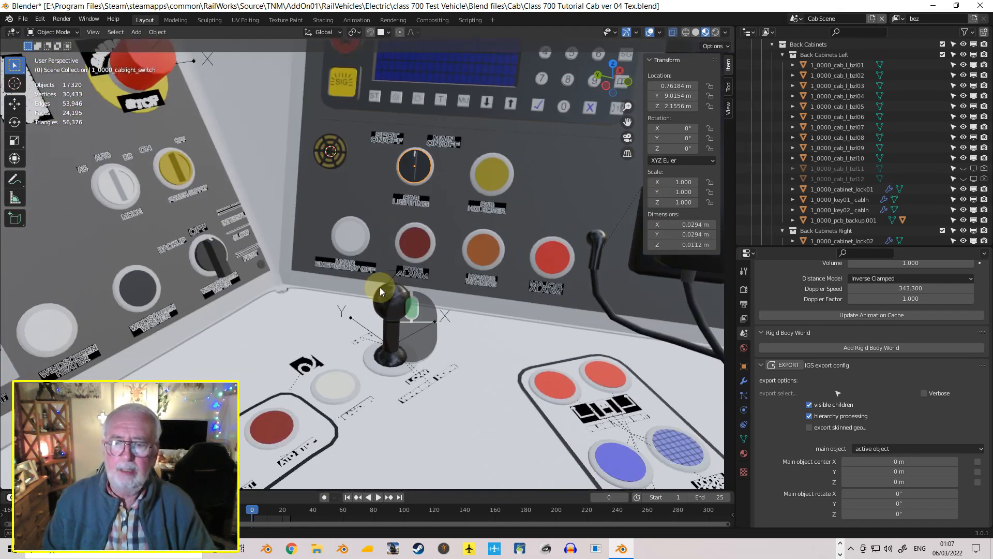
middle_click_drag(337, 180, 306, 502)
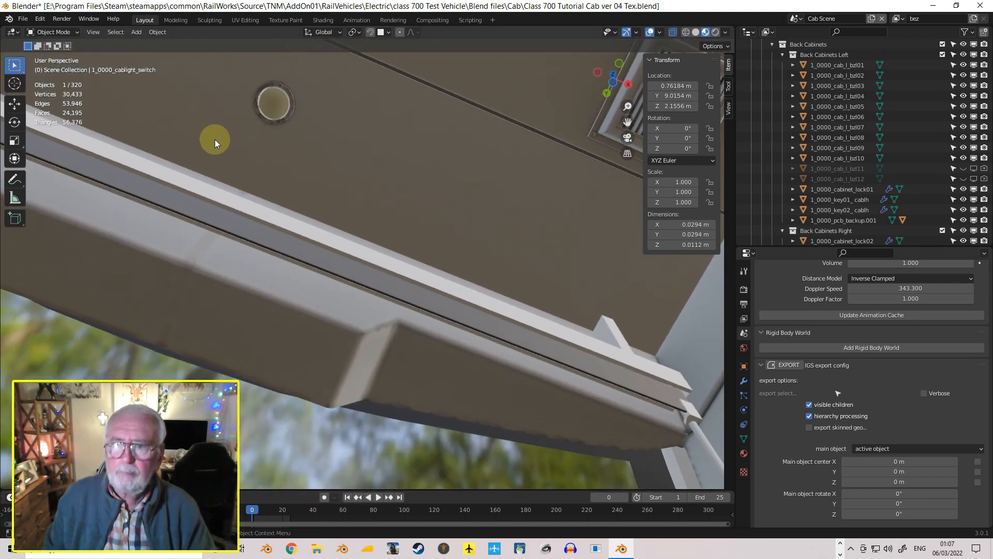
- Select the lit lens of the round ceiling spotlight and frame it for a close view from below
left_click(272, 108)
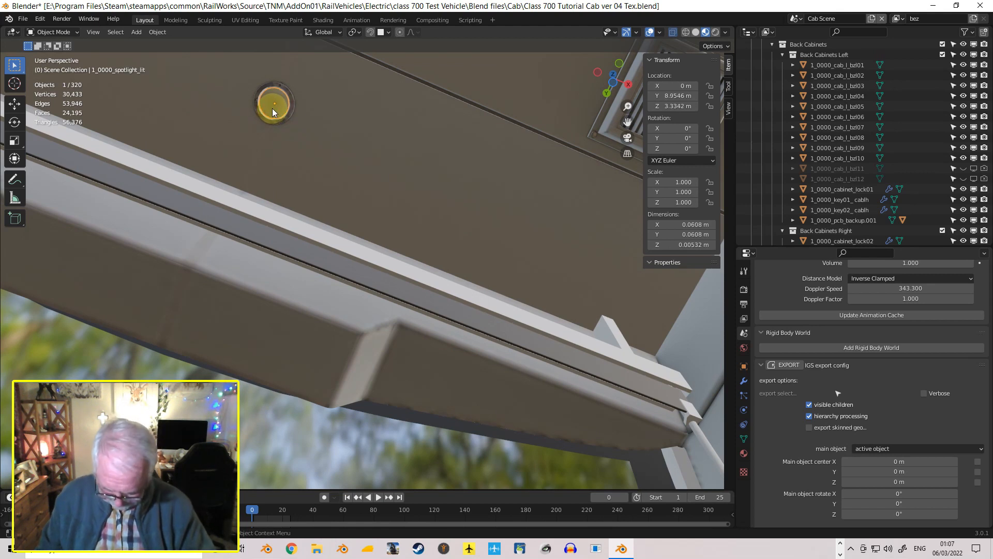
key("ctrl+KP_Decimal")
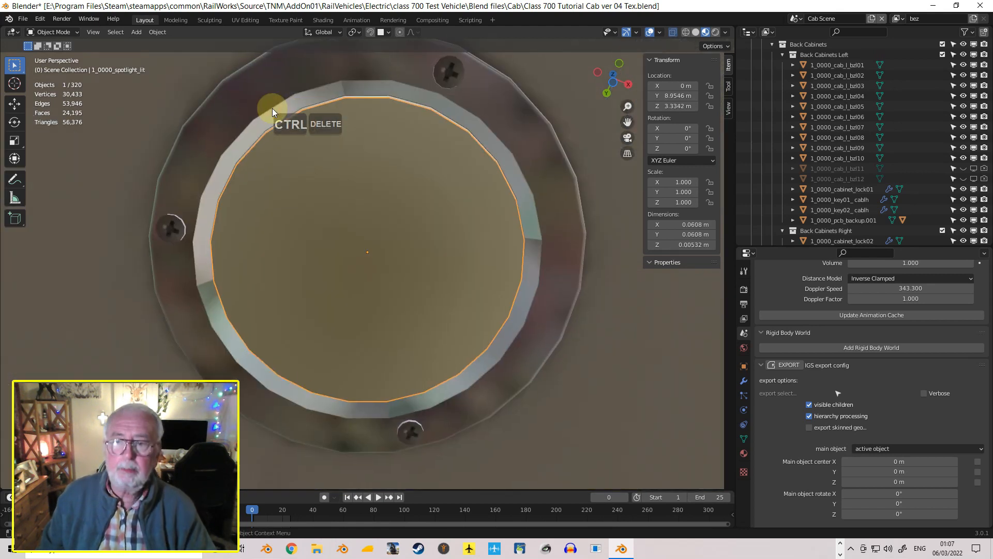
middle_click_drag(265, 151, 235, 223)
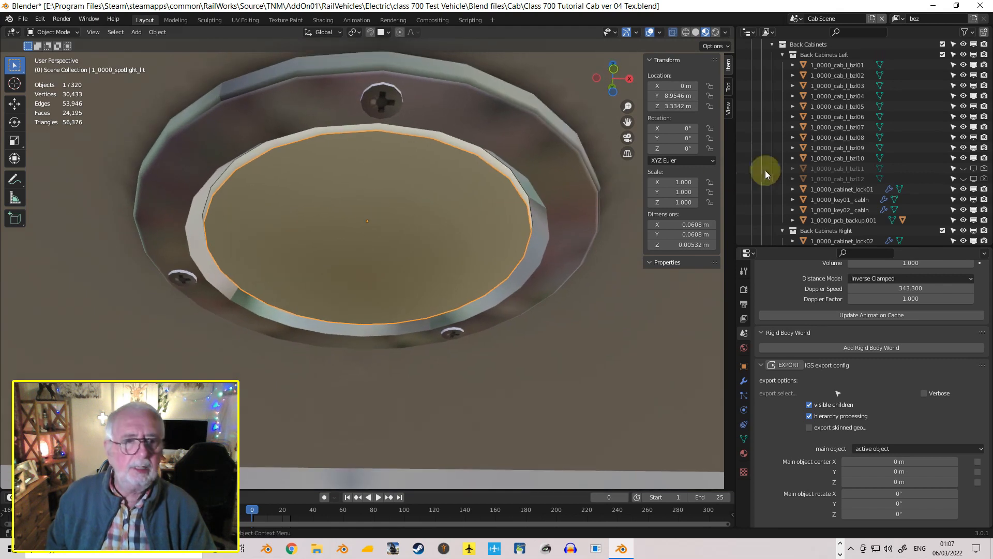
- Locate 1_0000_spotlight_lit in the scene hierarchy and hide it to expose the unlit spotlight
scroll(832, 169, "down", 2)
scroll(832, 169, "down", 7)
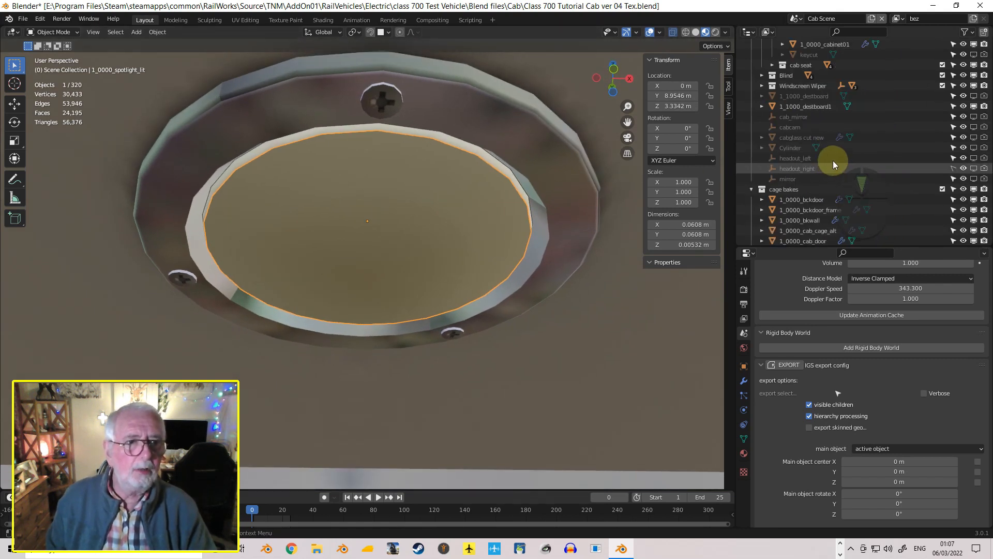
scroll(855, 138, "up", 10)
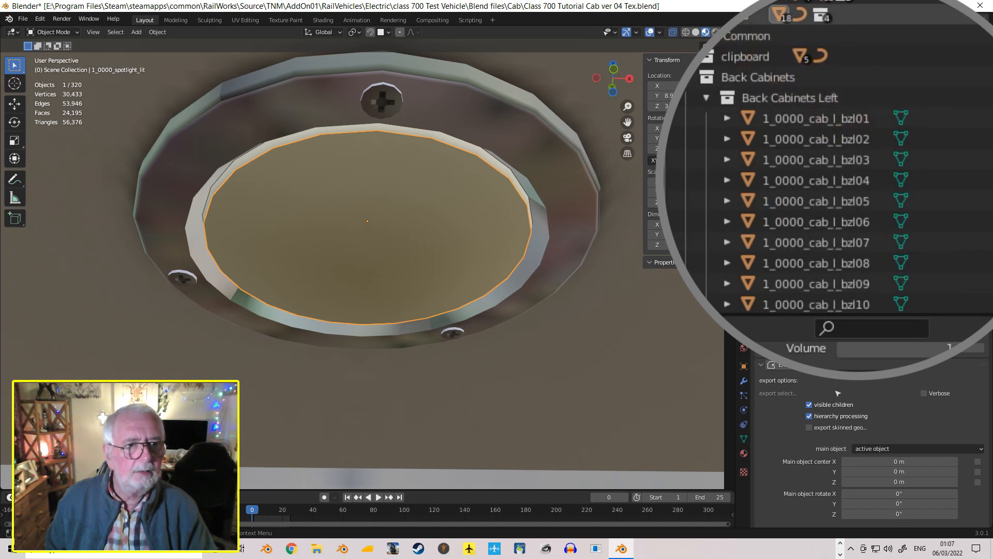
key("KP_Decimal")
scroll(784, 88, "down", 2)
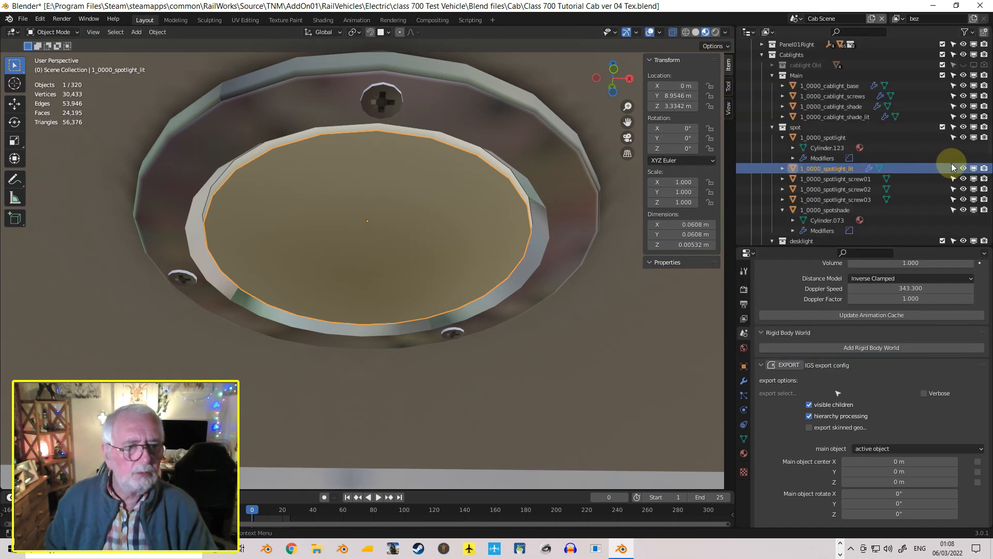
left_click(963, 168)
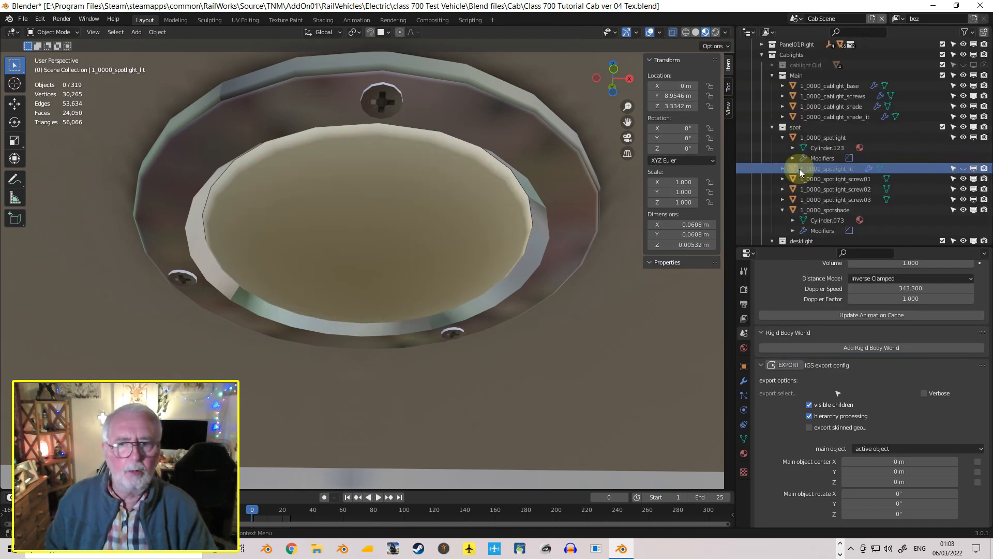
- Edit the 1_0000_spotlight mesh and select its centre face, growing the selection three times across the inner bowl
left_click(470, 209)
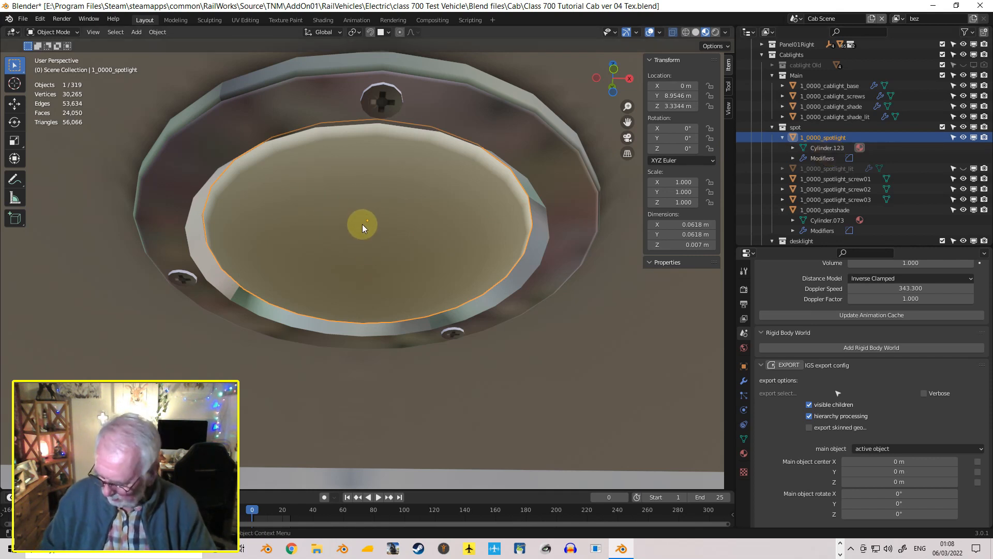
key("Tab")
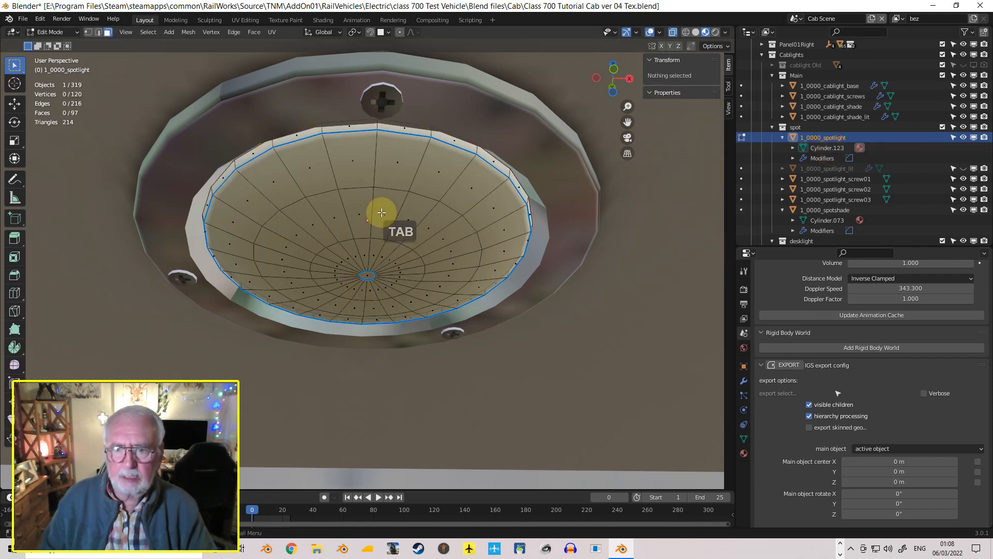
left_click(367, 275)
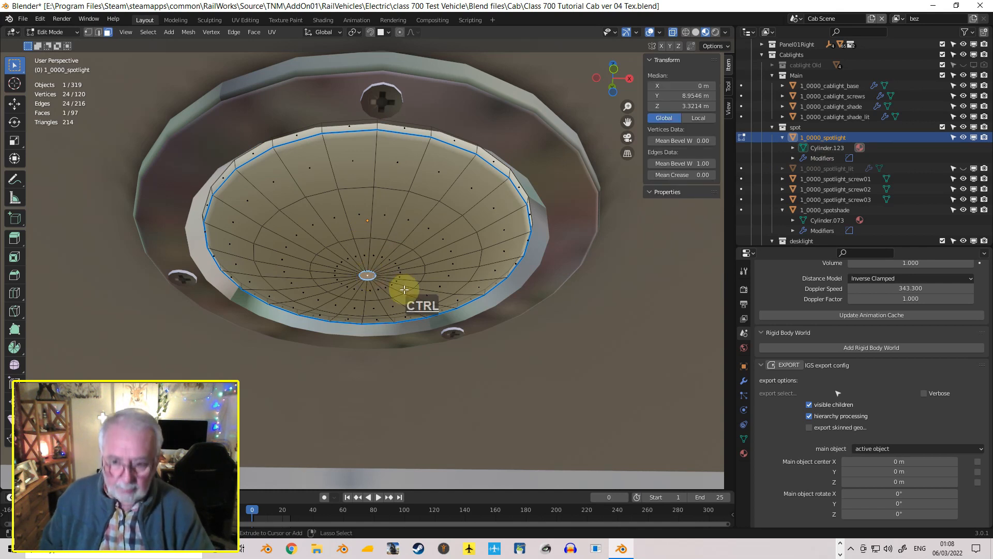
key("ctrl+KP_Add")
key("ctrl+KP_Add")
key("ctrl+KP_Add")
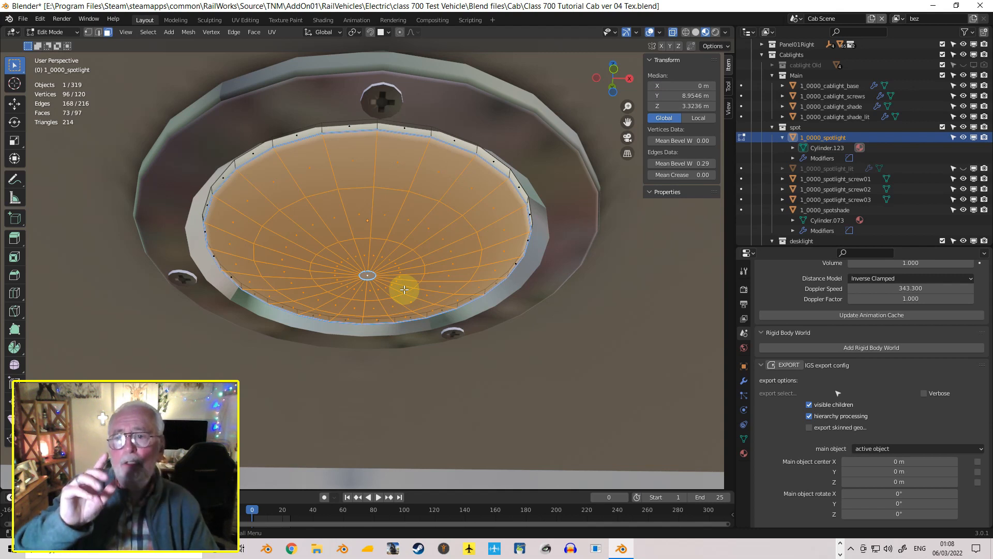
left_click(188, 32)
mouse_move(223, 126)
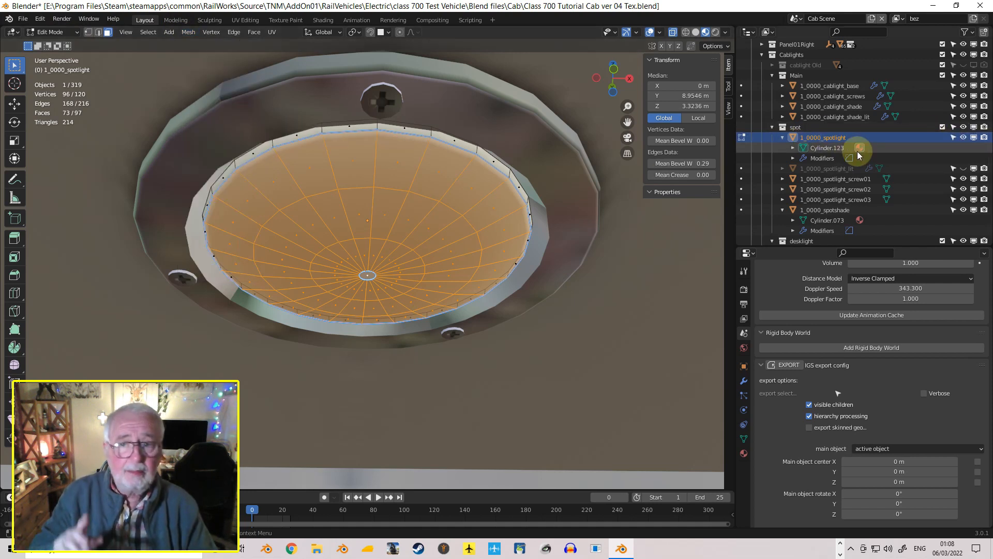
- Hide 1_0000_spotlight, show 1_0000_spotlight_lit again and select it
left_click(963, 137)
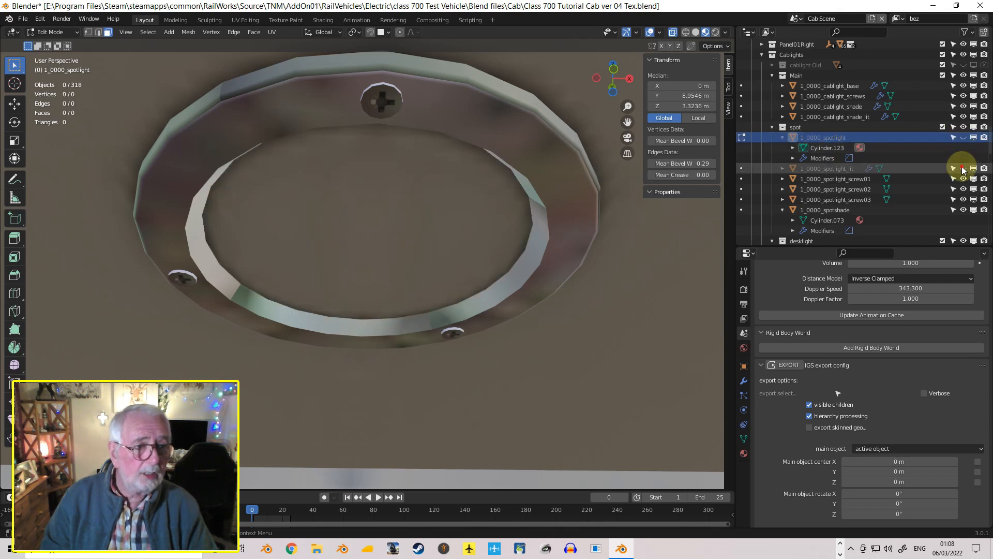
left_click(963, 168)
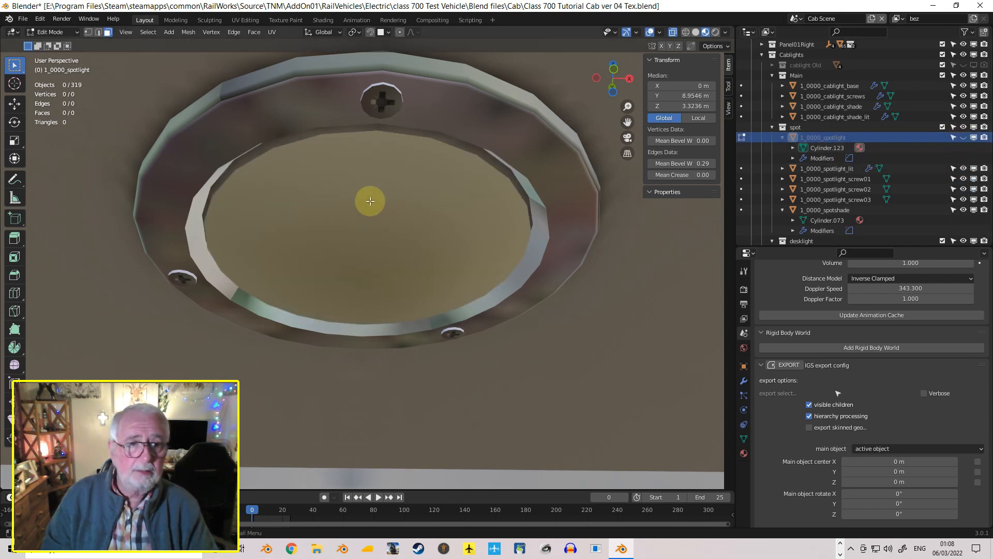
left_click(834, 171)
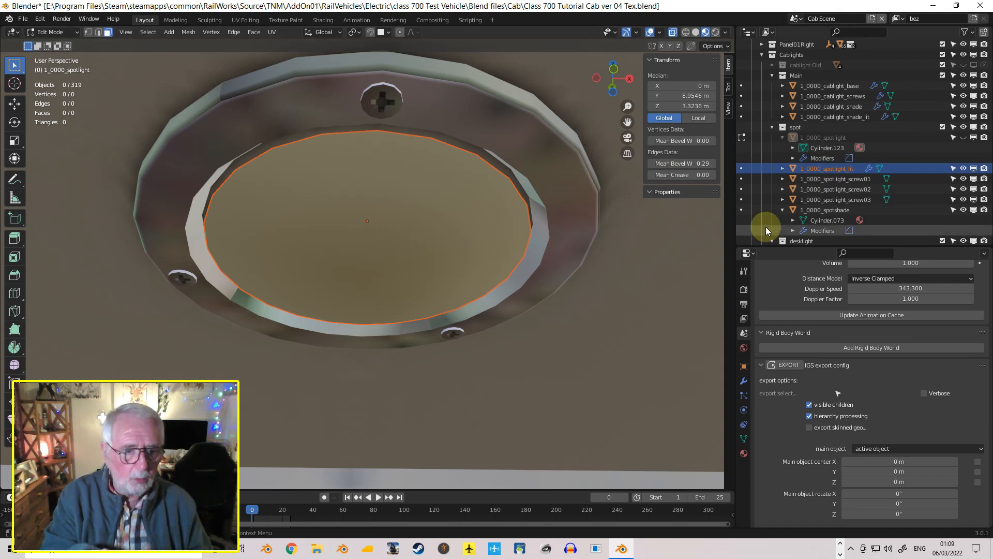
- Examine the temp_mat_diffused material's surface settings, base colour texture and IGS shader options
left_click(743, 453)
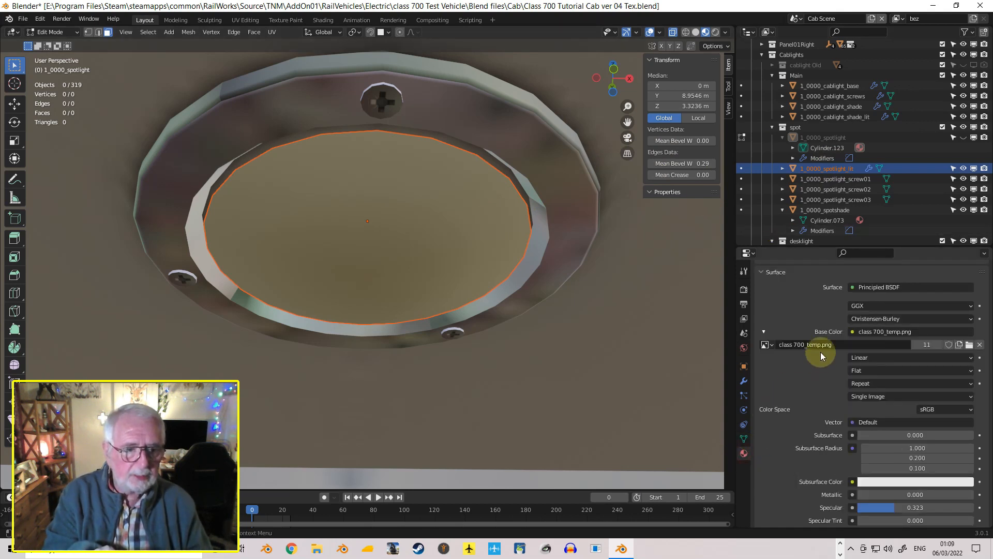
scroll(820, 352, "up", 8)
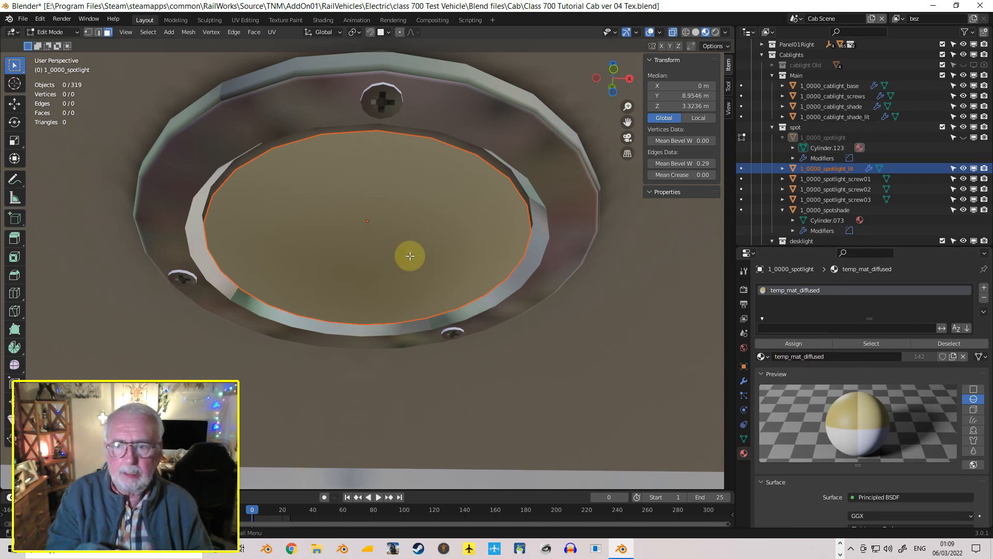
scroll(843, 372, "down", 10)
scroll(838, 404, "down", 15)
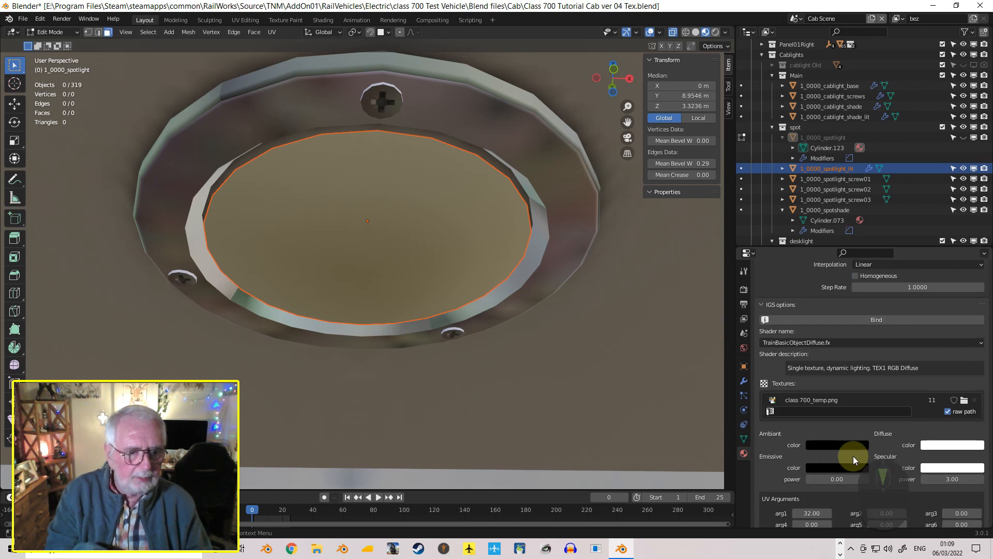
scroll(853, 455, "up", 4)
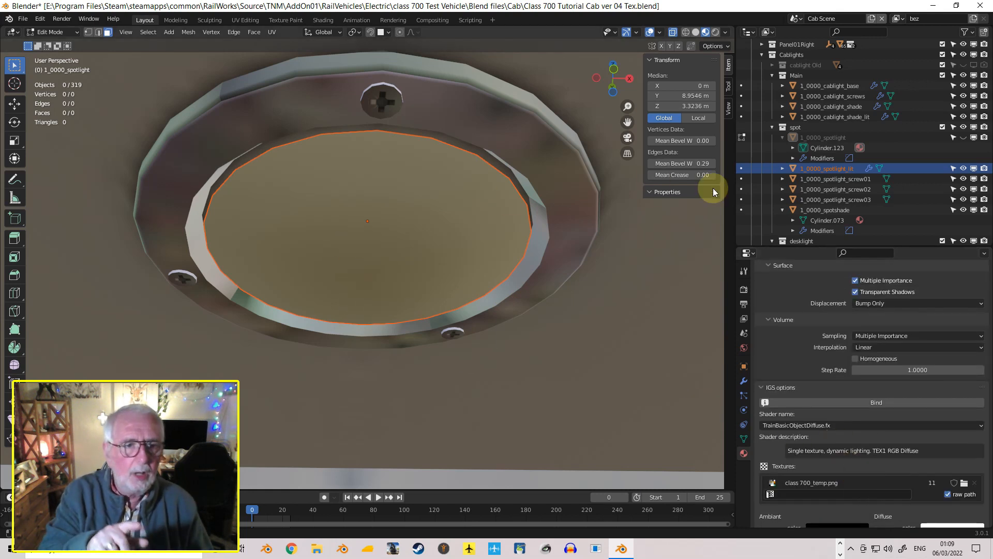
scroll(836, 398, "up", 6)
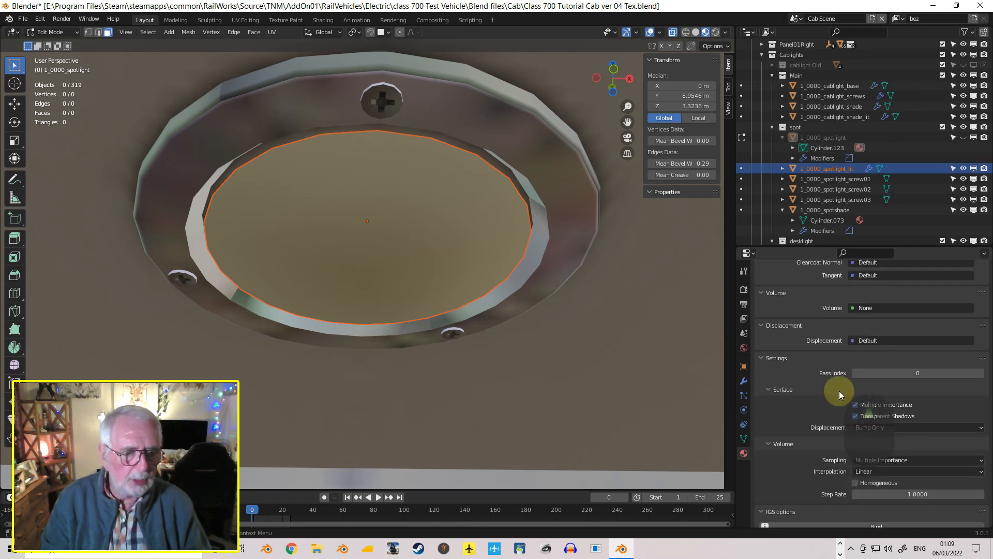
scroll(839, 394, "up", 20)
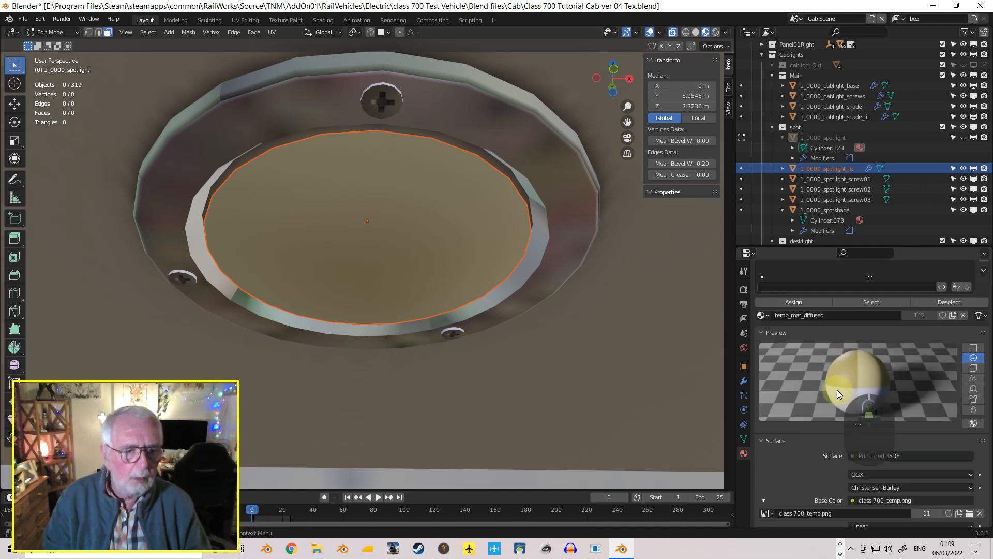
scroll(835, 390, "up", 2)
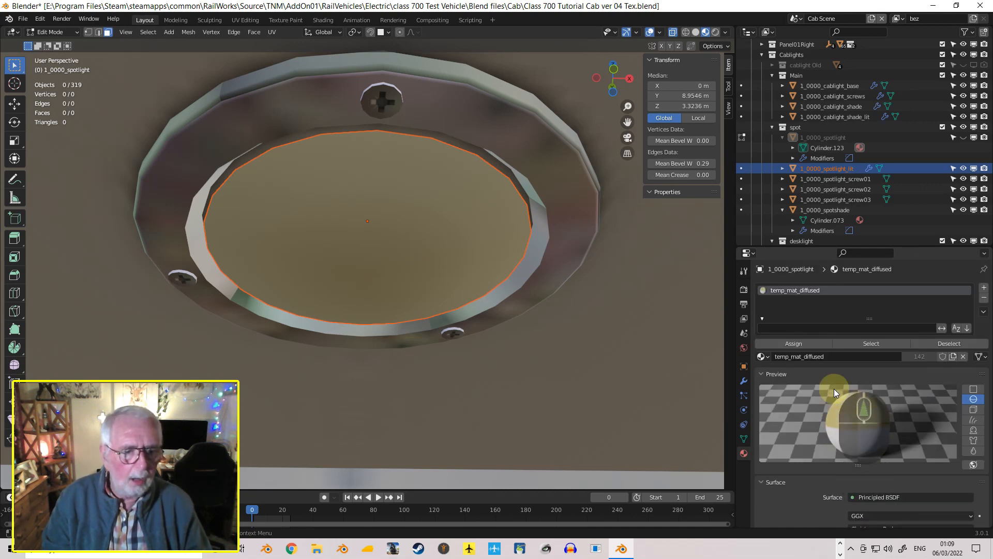
- Set the 1_0000_spotlight material to temp_mat_lit and check its IGS shader and texture options
left_click(766, 360)
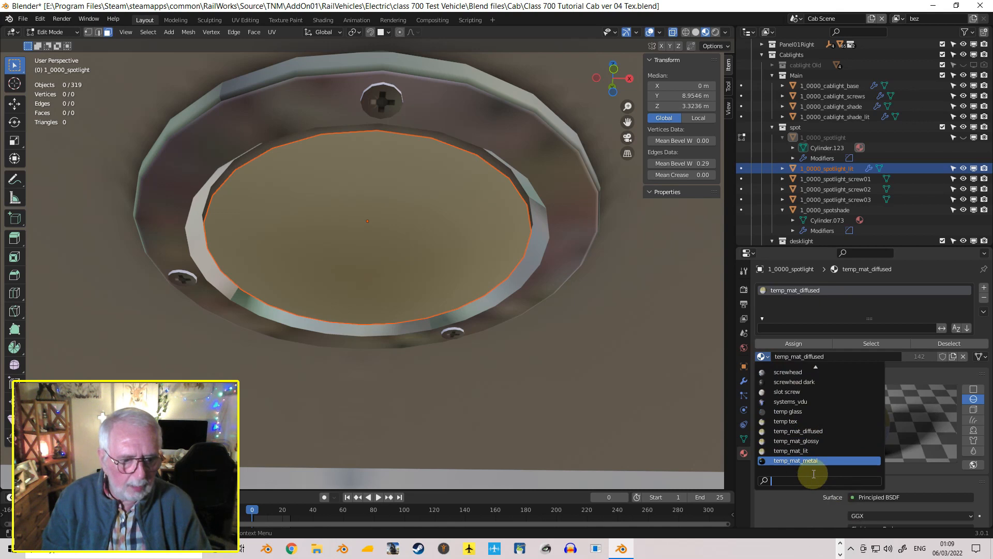
left_click(790, 451)
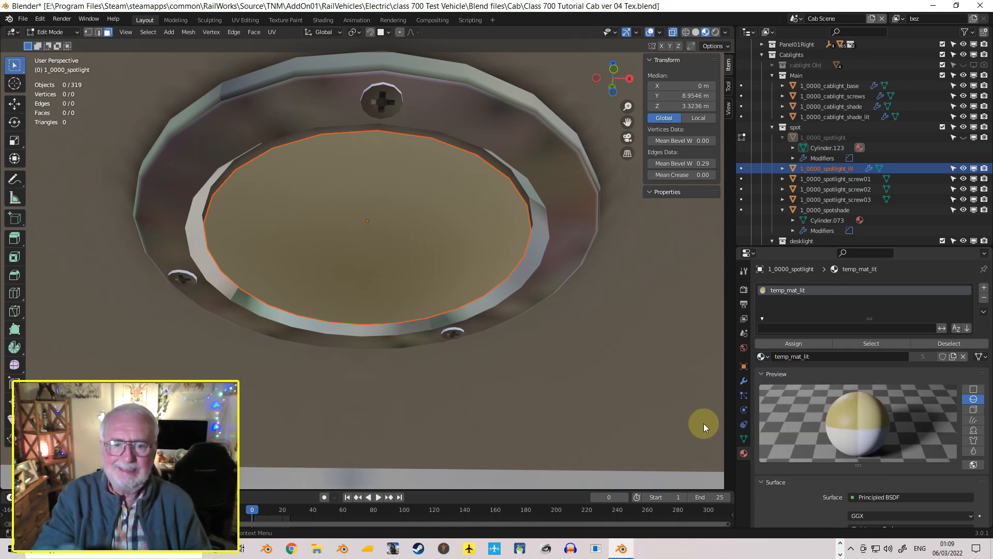
scroll(862, 403, "down", 15)
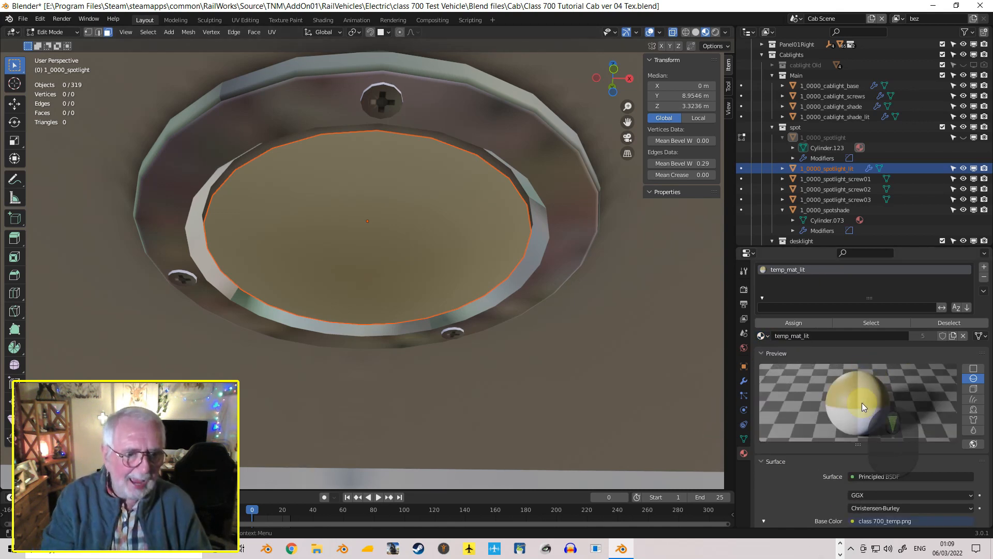
scroll(867, 443, "down", 10)
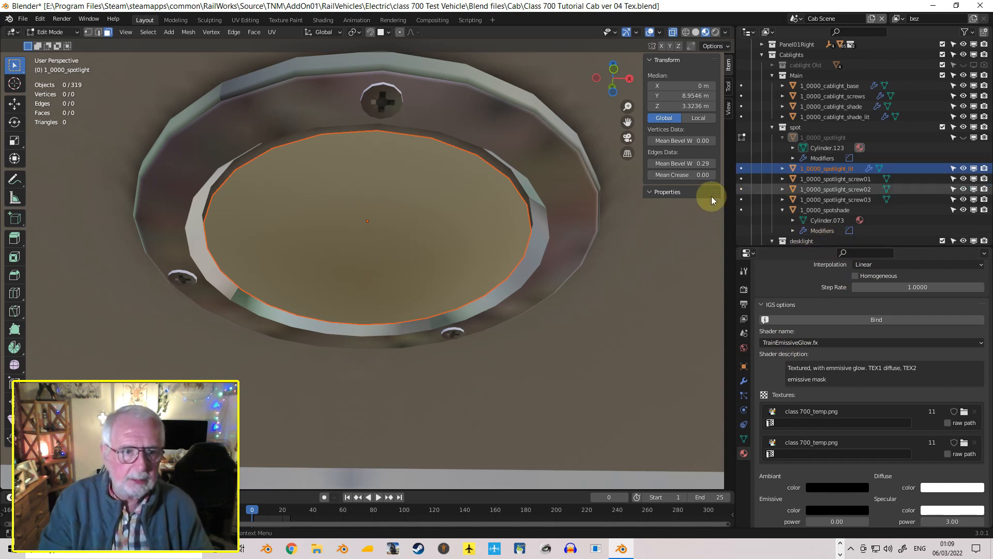
- Select 1_0000_cablight_shade_lit, unhide 1_0000_spotlight and return to Object Mode
left_click(843, 117)
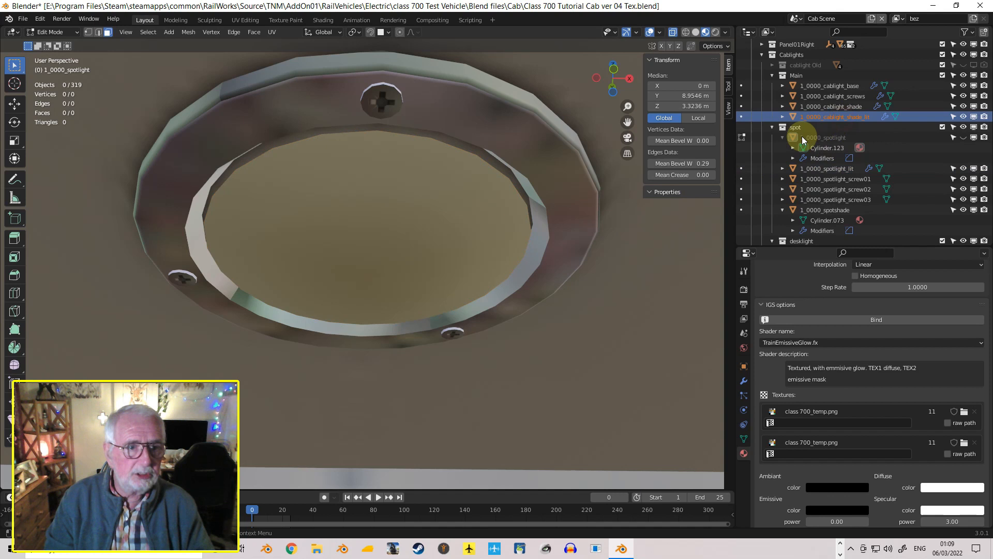
middle_click_drag(621, 214, 828, 190)
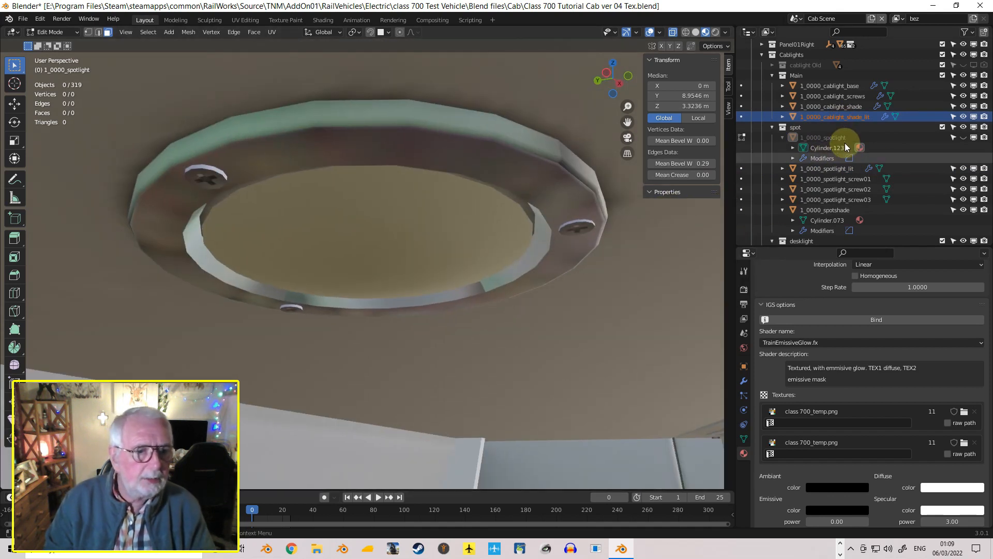
left_click(965, 138)
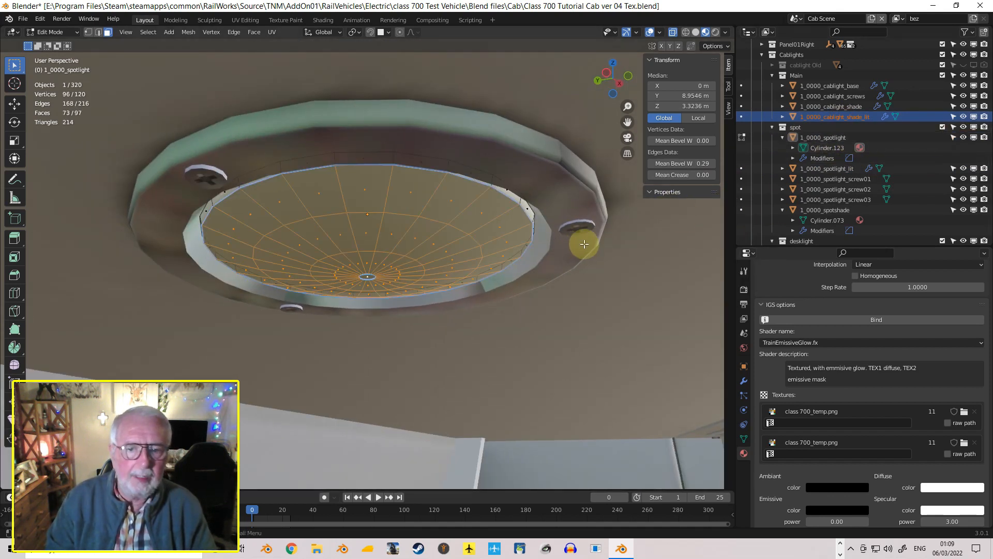
middle_click_drag(583, 240, 583, 244)
key("Tab")
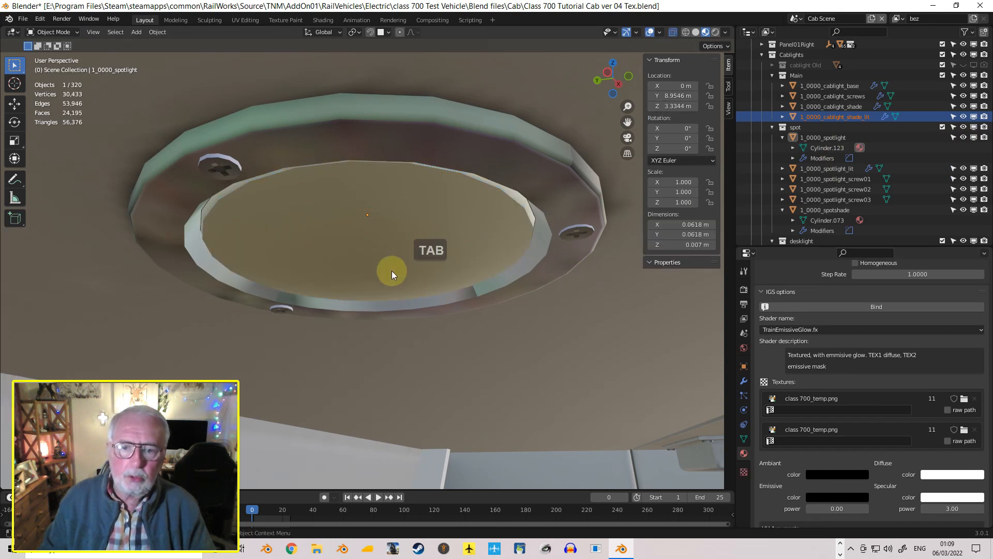
- Examine the main cab light's lit shade on the ceiling and the TrainEmissiveGlow.fx shader options
middle_click_drag(436, 257, 464, 216)
middle_click_drag(469, 262, 558, 287)
scroll(570, 286, "down", 10)
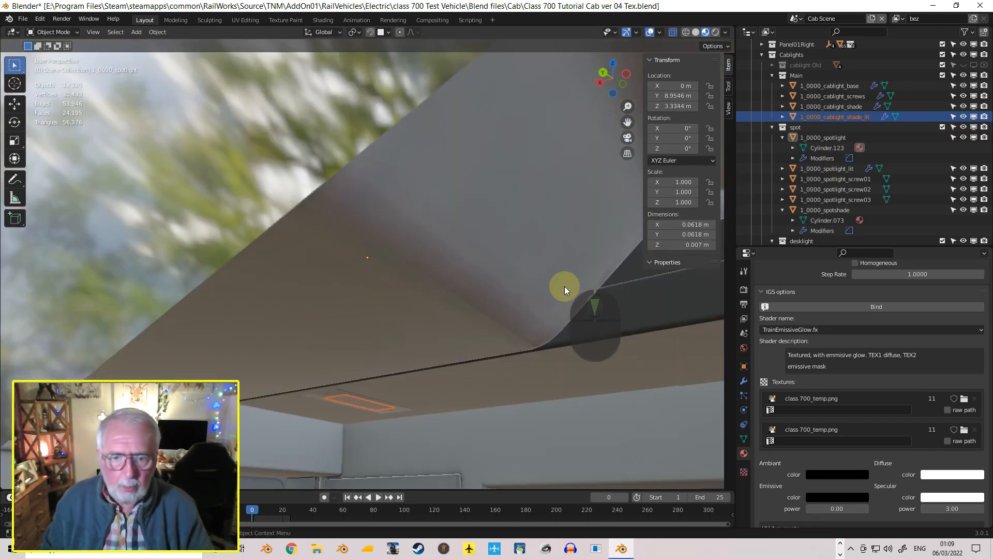
scroll(558, 277, "down", 3)
scroll(561, 264, "up", 5)
middle_click_drag(557, 242, 402, 433)
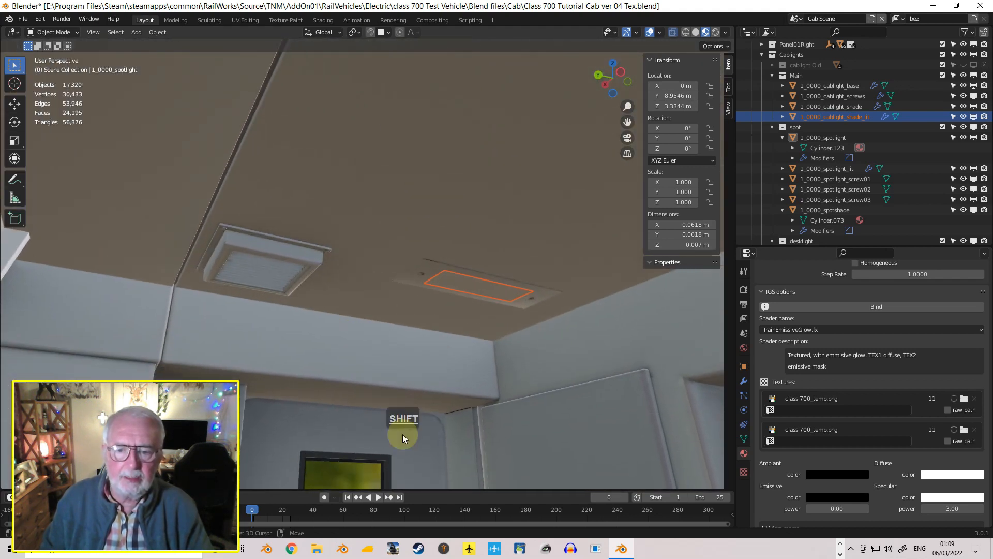
scroll(482, 381, "up", 2)
middle_click_drag(478, 402, 481, 358)
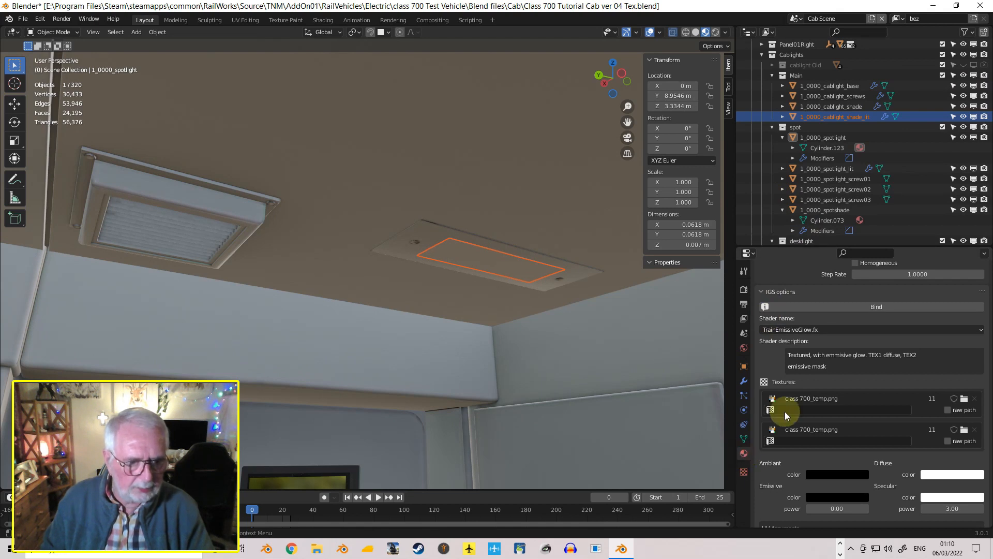
scroll(803, 401, "up", 5)
scroll(803, 399, "down", 6)
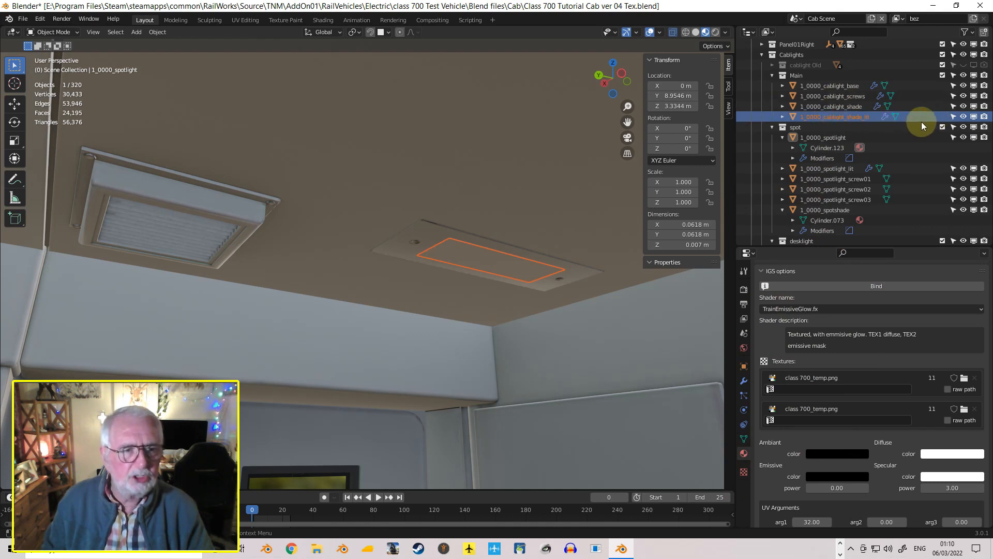
- Temporarily hide 1_0000_cablight_shade_lit to check the 1_0000_cablight_shade object and its shader, restoring the lit shade's visibility
left_click(964, 116)
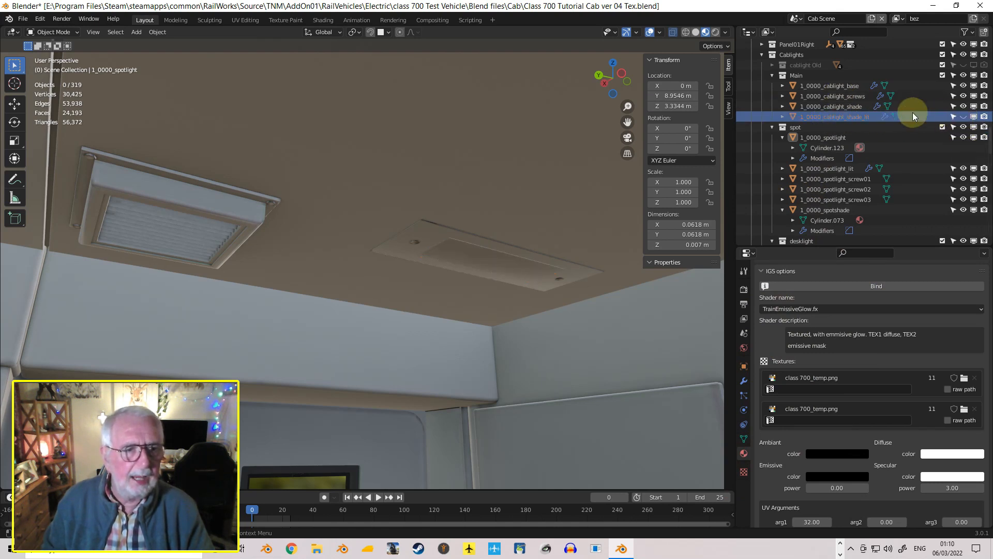
left_click(830, 107)
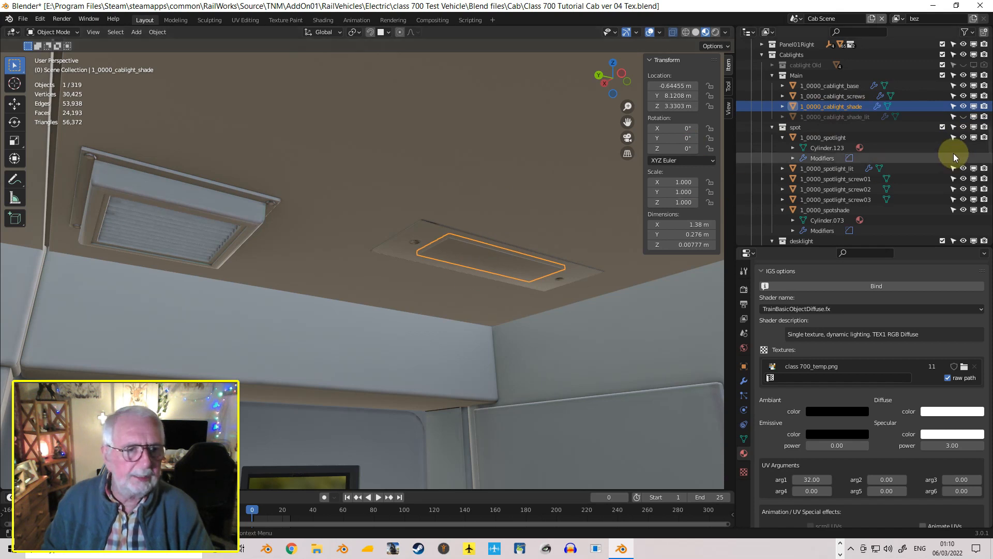
left_click(962, 117)
- Select the cab lighting rotary switch, 1_0000_cablight_switch, on the side panel and inspect it face-on with its labels
middle_click_drag(418, 271, 421, 393)
left_click(418, 381)
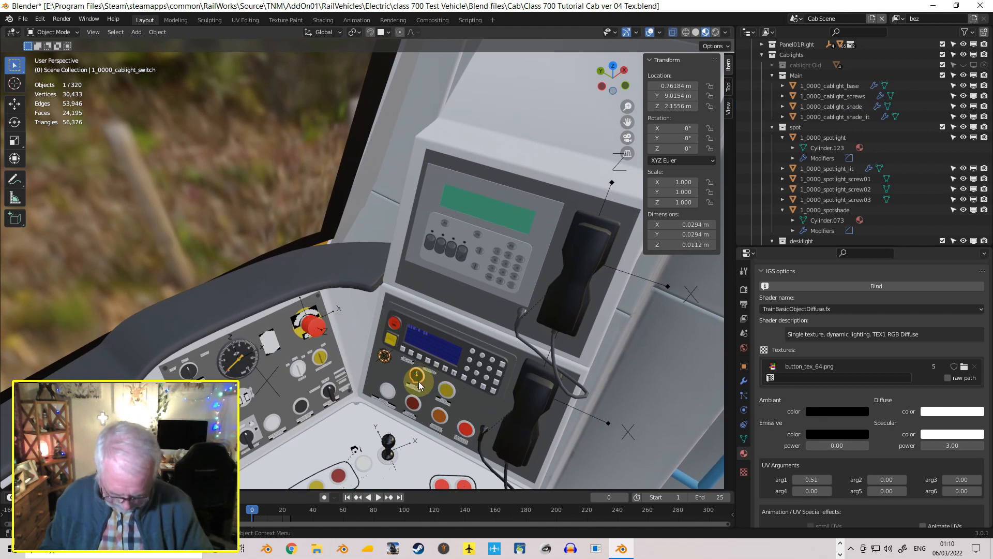
key("ctrl+Delete")
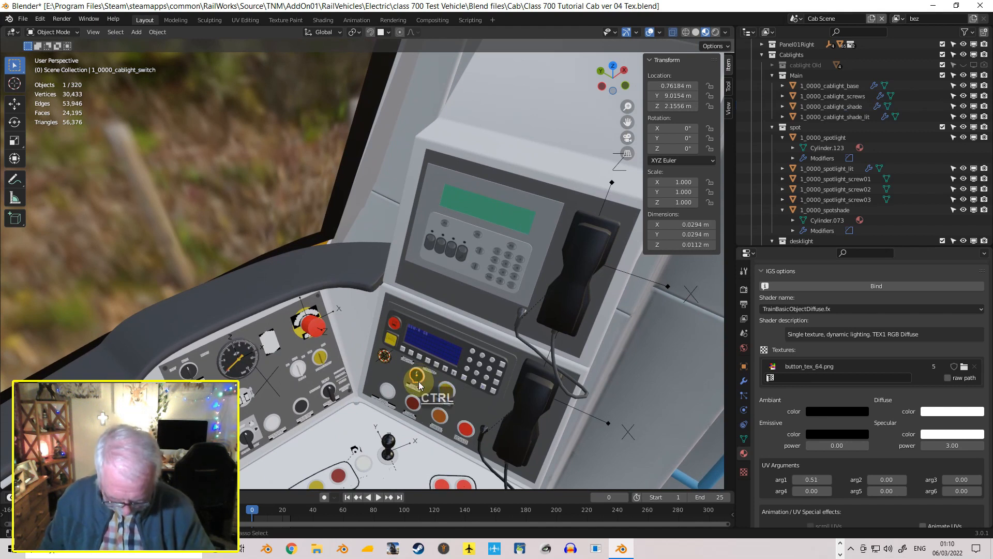
key("ctrl+KP_Delete")
scroll(462, 380, "down", 6)
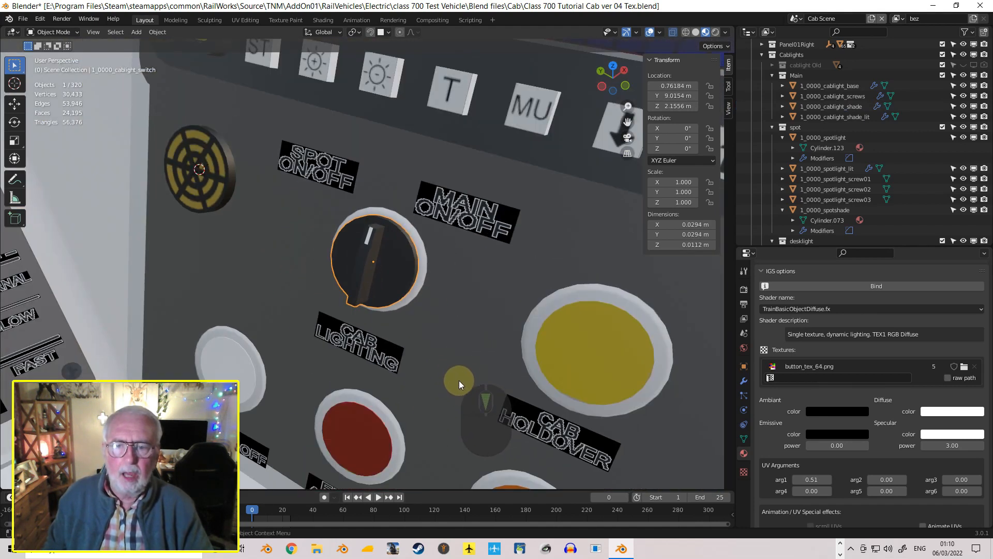
middle_click_drag(459, 380, 482, 362)
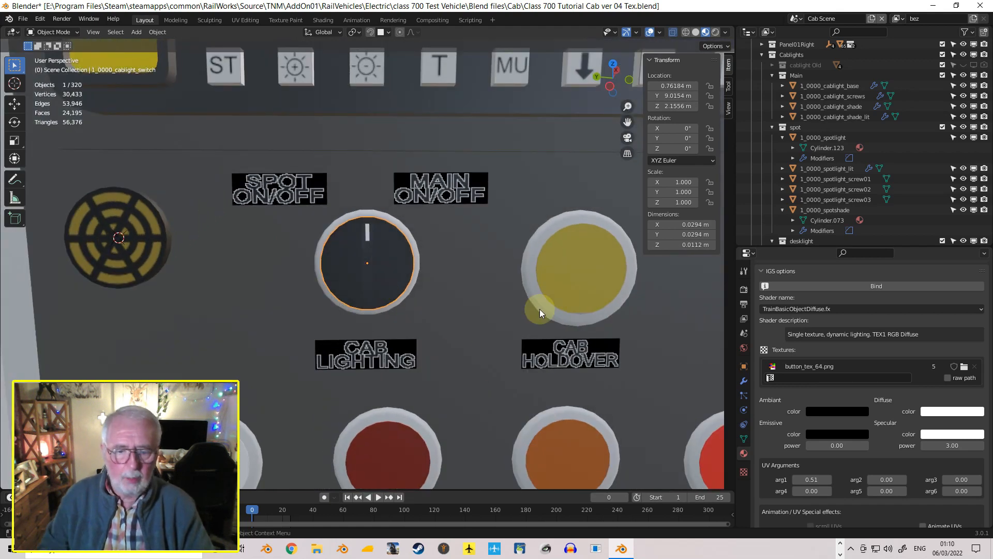
- Set the animation's end frame to 5 and go to frame 1
left_click(718, 497)
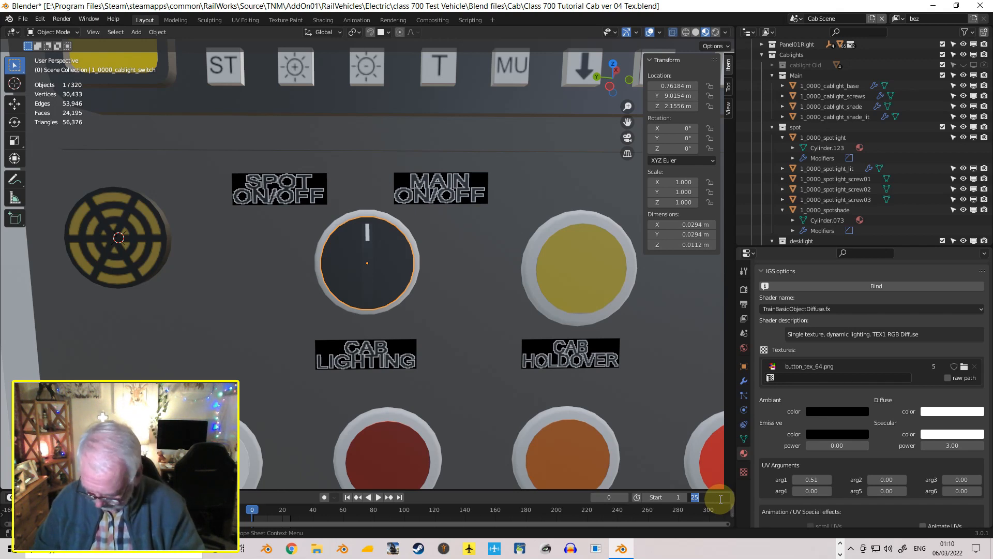
key("Return")
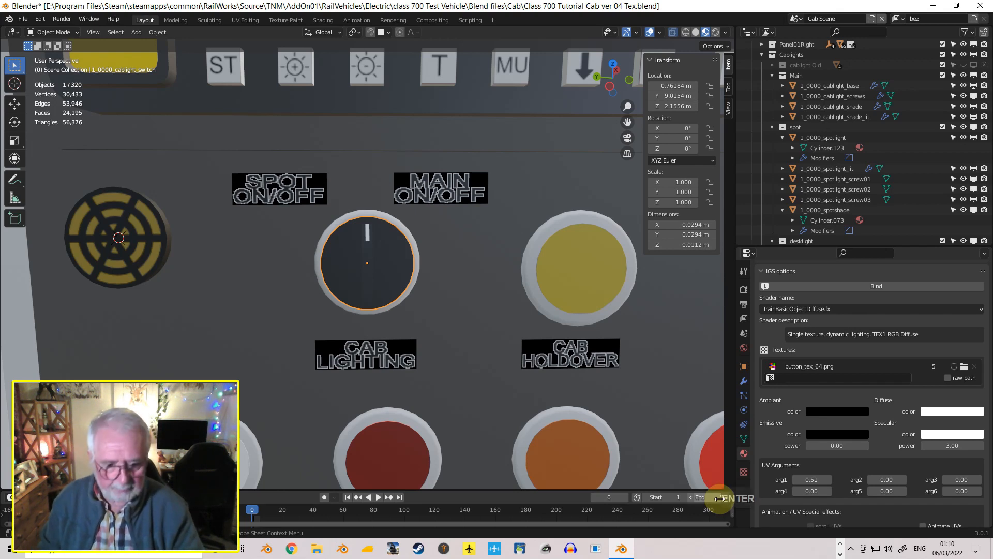
left_click(348, 496)
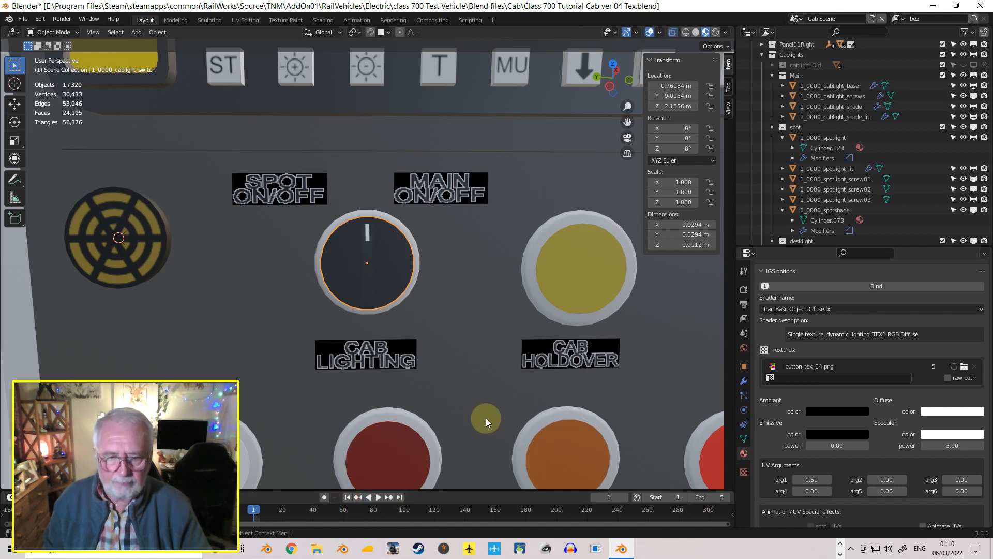
- Rotate the cab lighting switch to 45° on Z and insert a single keyframe for that rotation at frame 1
left_click(686, 151)
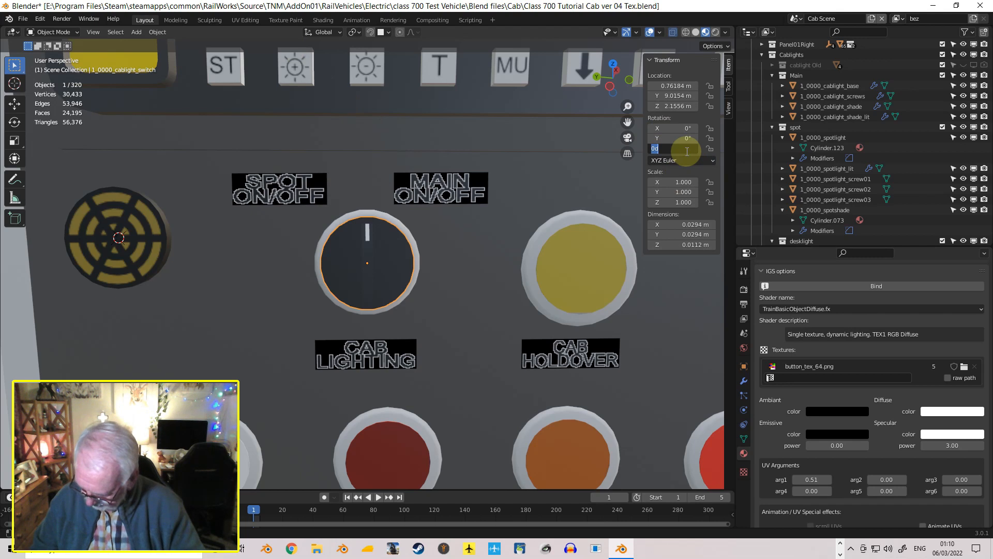
key("Return")
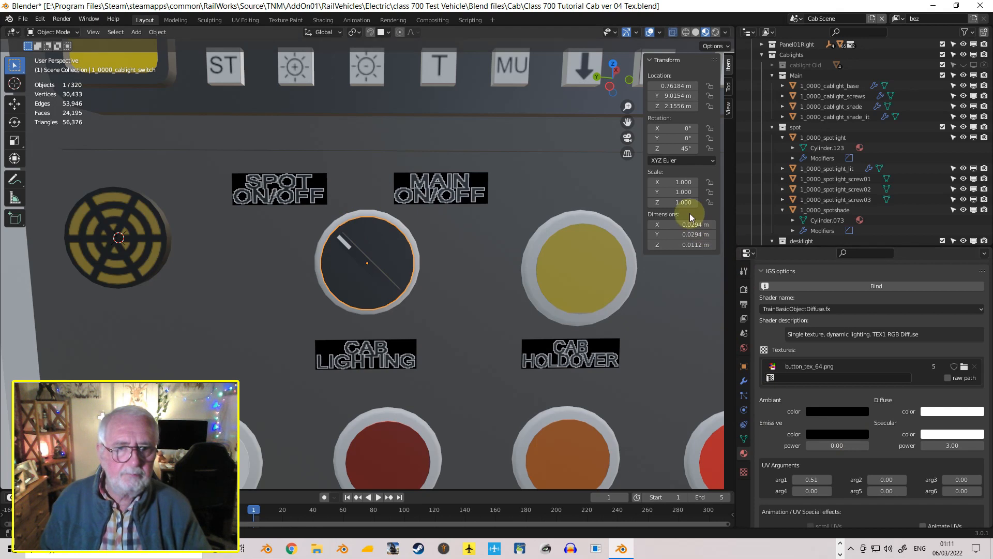
right_click(677, 149)
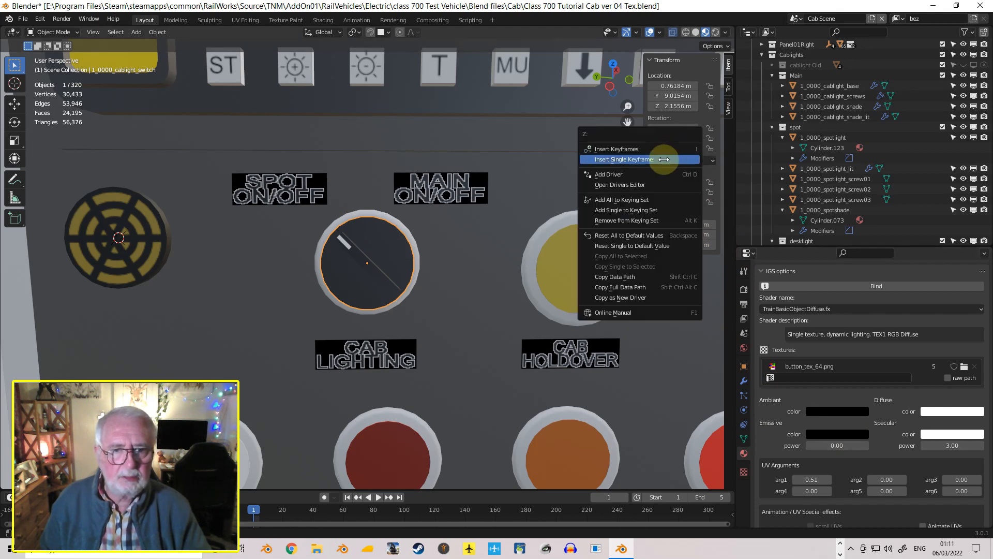
left_click(667, 160)
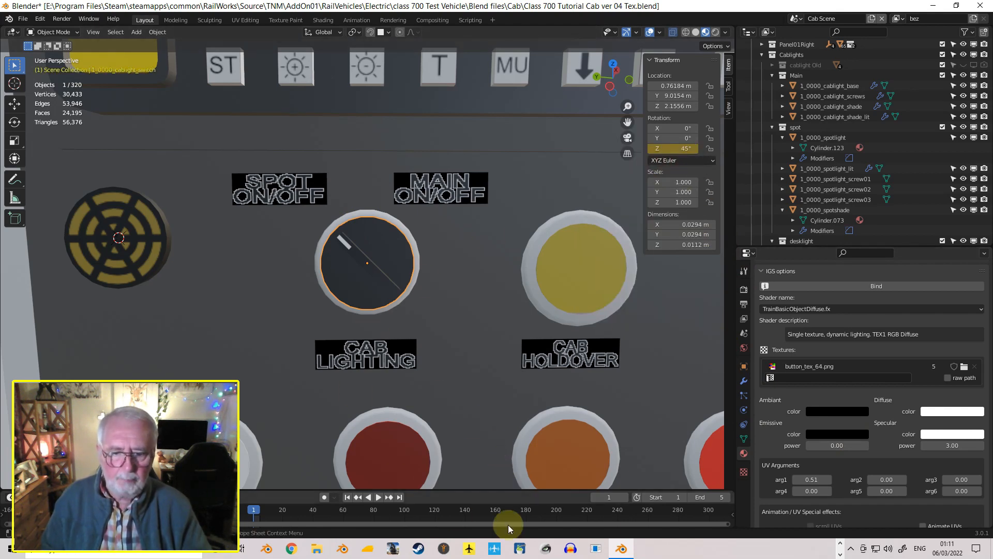
- At frame 3, set the switch's Z rotation to 0° and insert a single keyframe for it
left_click(626, 499)
left_click(625, 499)
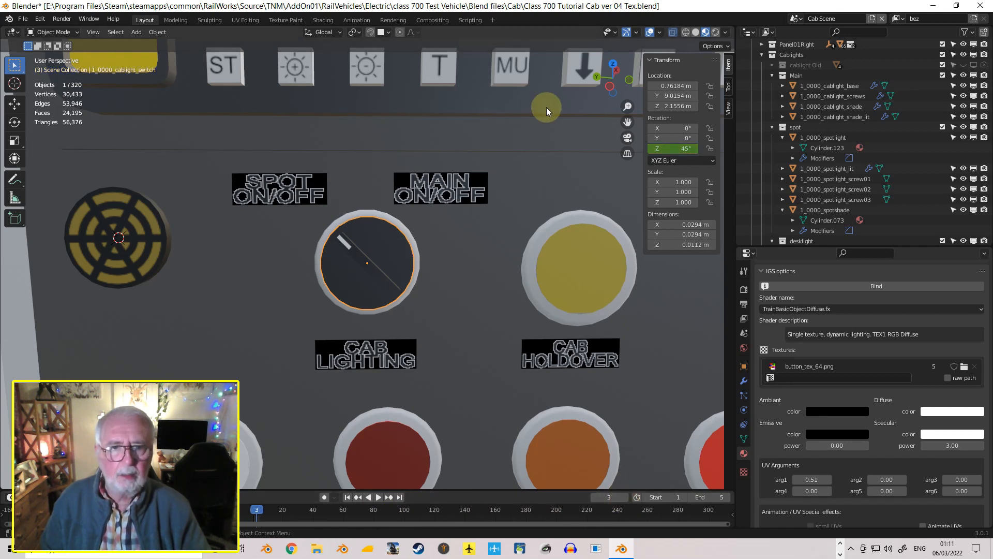
left_click(683, 148)
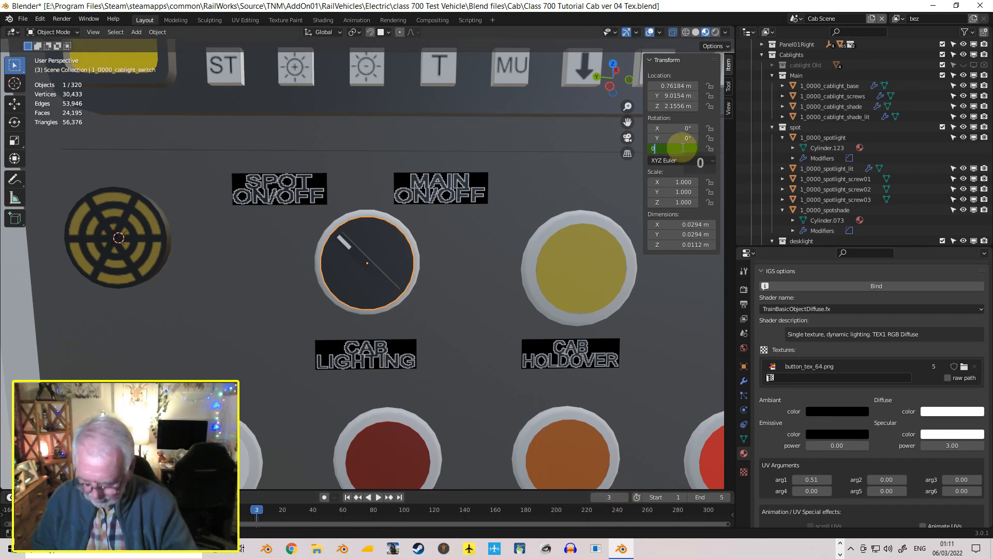
type("0")
key("Return")
right_click(682, 147)
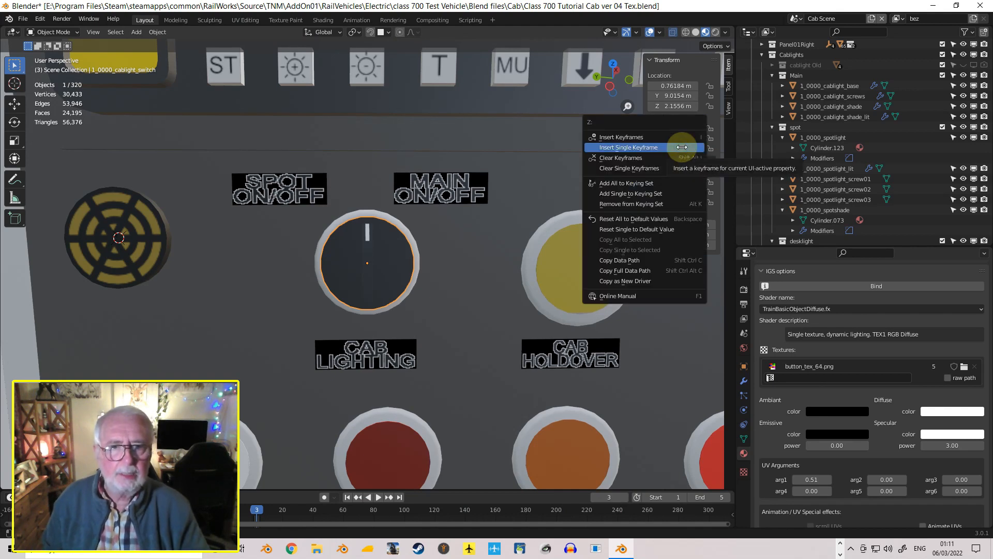
left_click(681, 148)
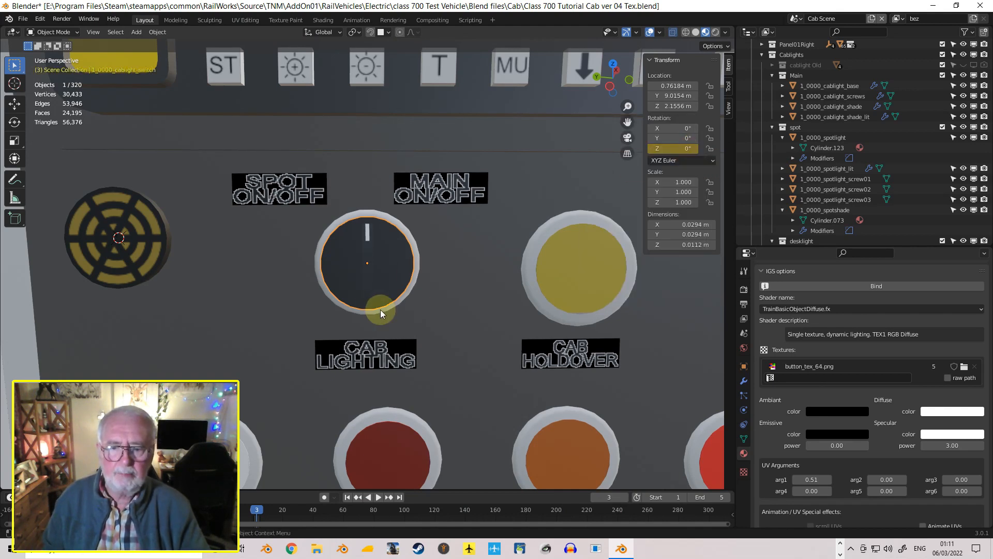
- At frame 5, keyframe the switch's Z rotation at -45° as a single keyframe and play back the animation
left_click(399, 497)
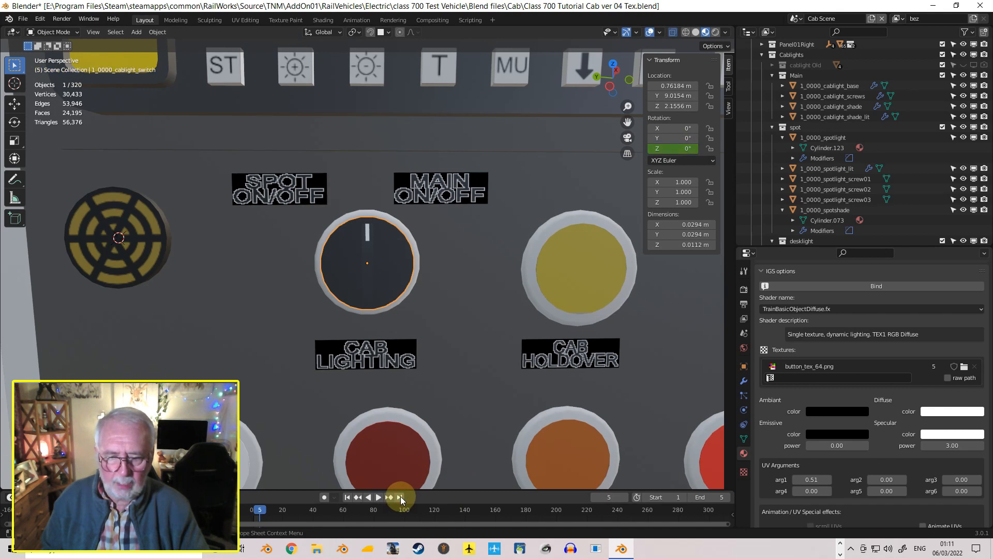
left_click(681, 147)
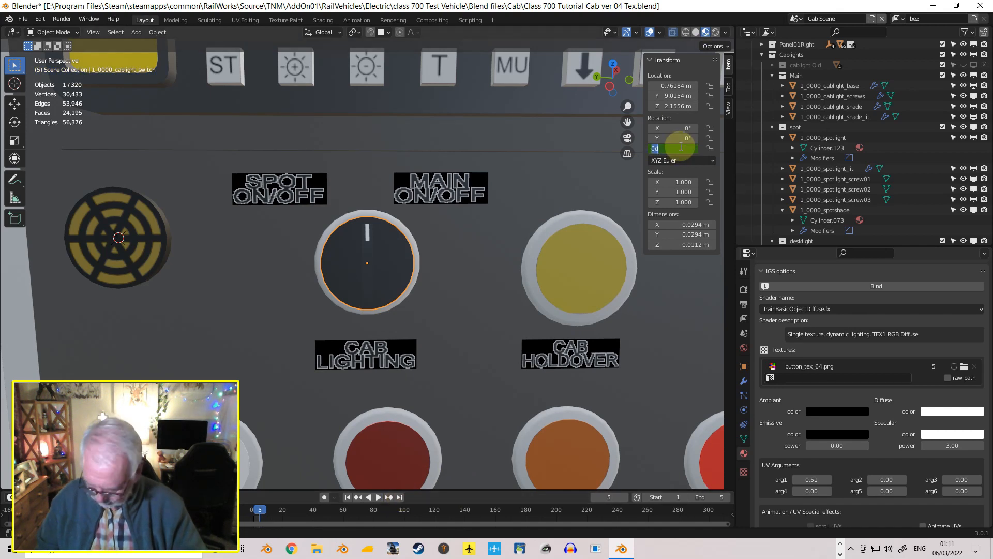
type("-45")
key("Return")
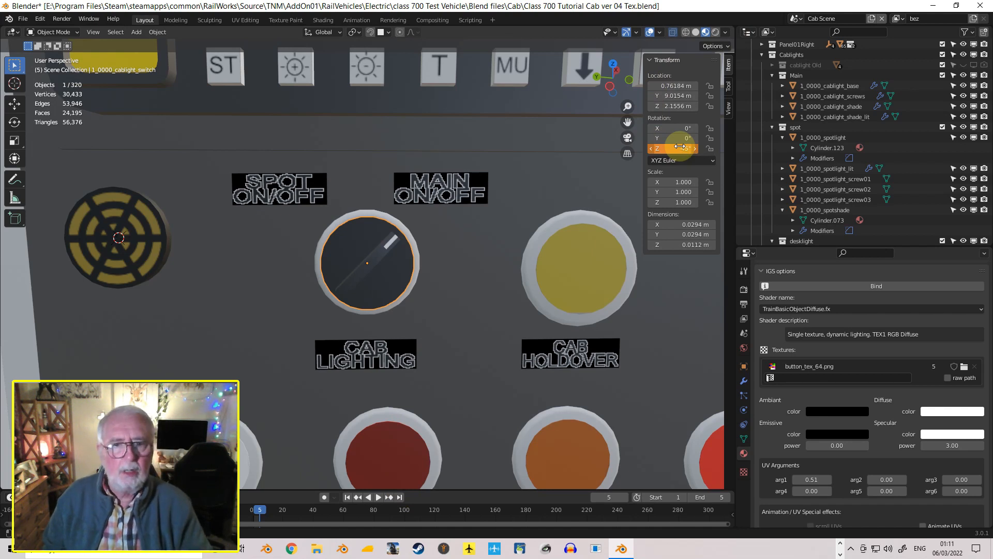
right_click(680, 147)
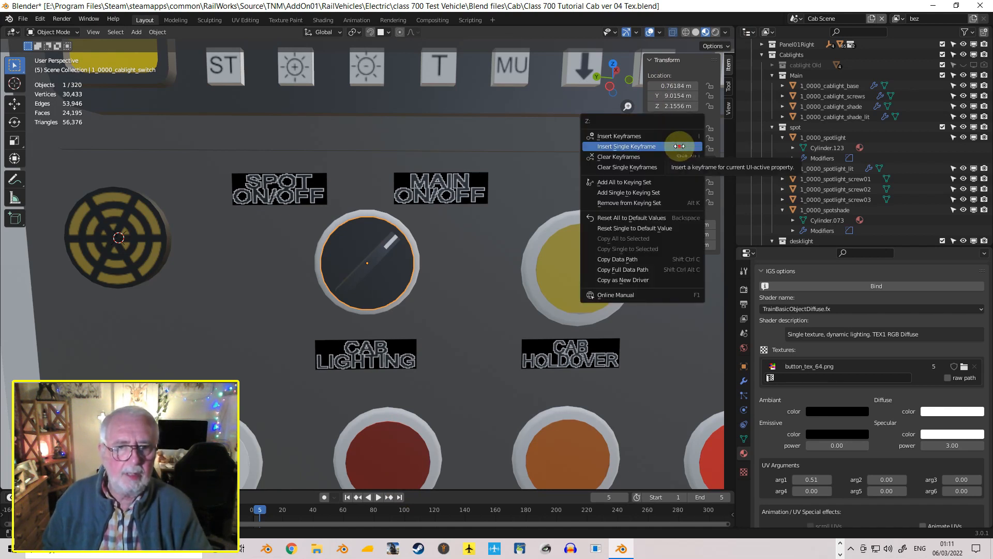
left_click(679, 146)
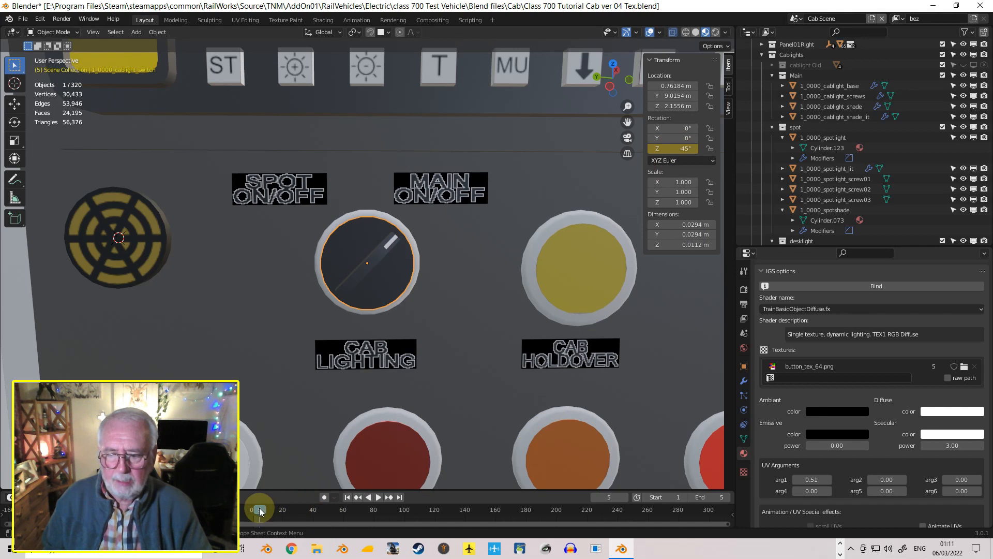
key("space")
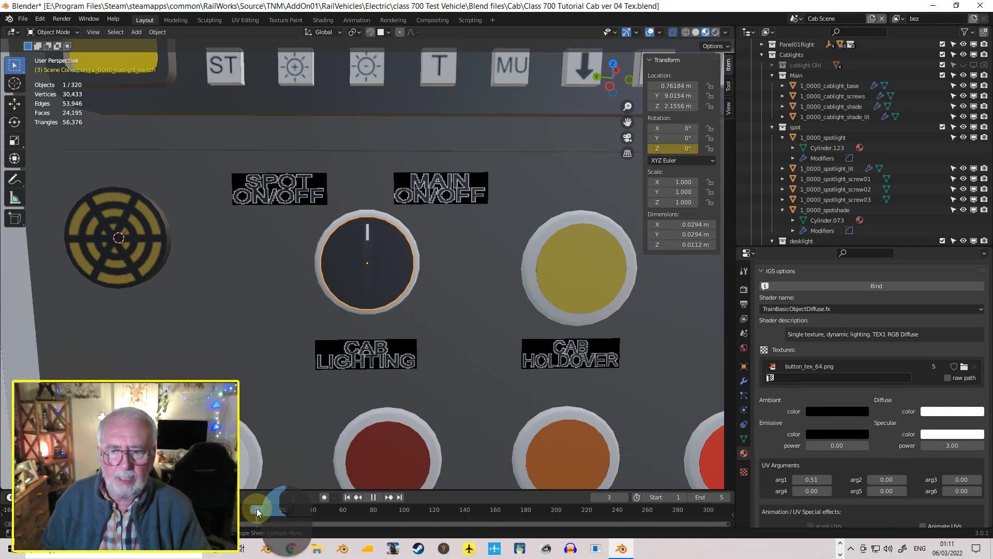
- Stop the playback and change the switch's rotation keyframes to linear interpolation in the Graph Editor, finishing back in the 3D viewport
key("space")
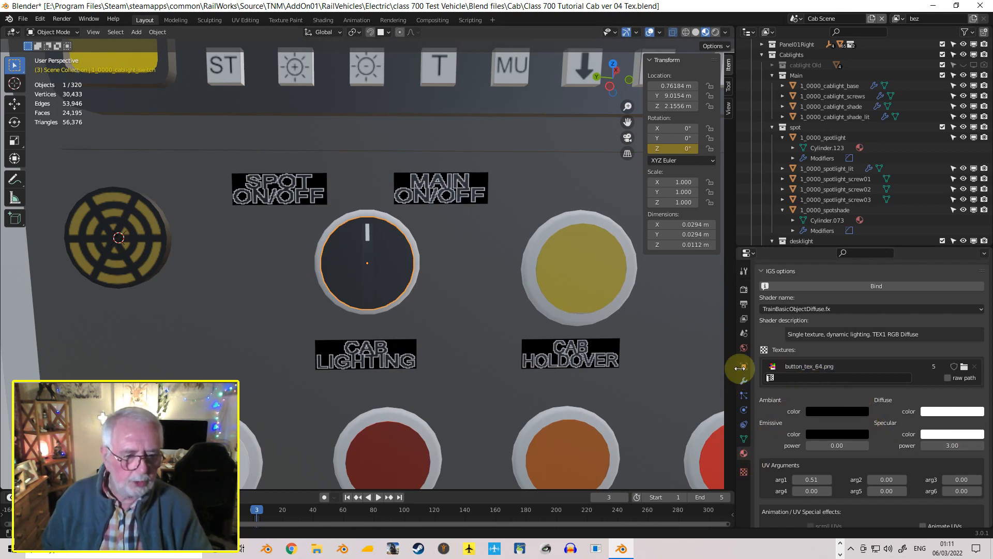
left_click(744, 333)
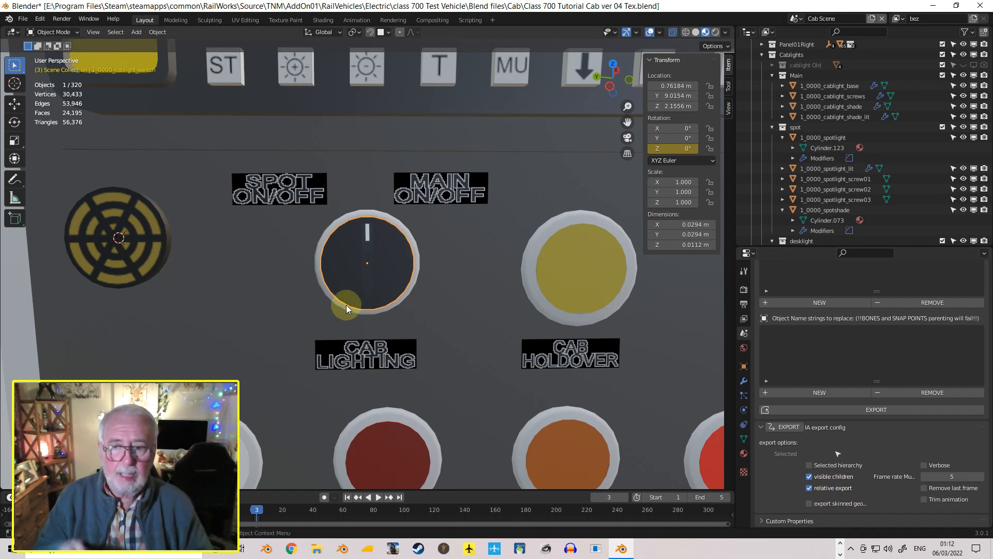
left_click(13, 32)
left_click(142, 84)
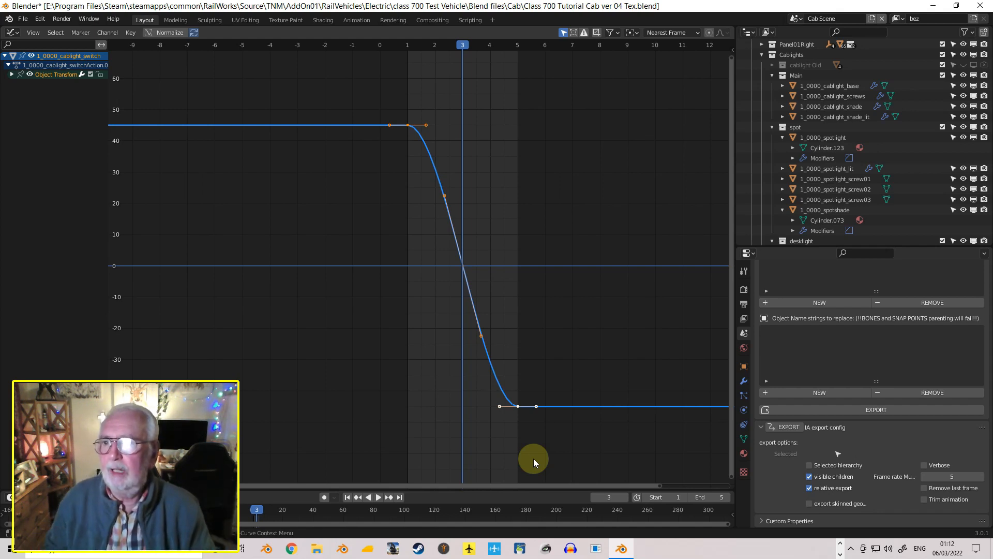
left_click(130, 32)
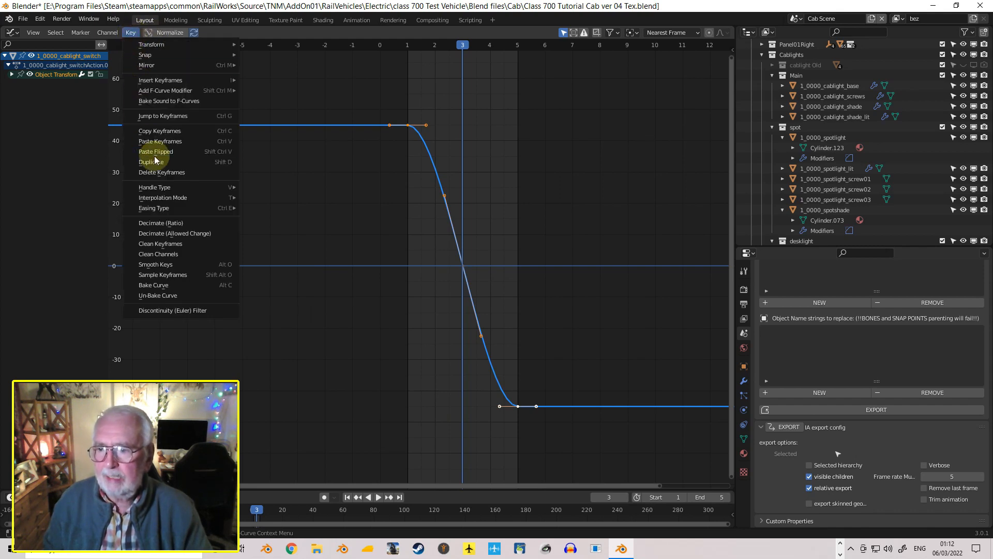
mouse_move(173, 199)
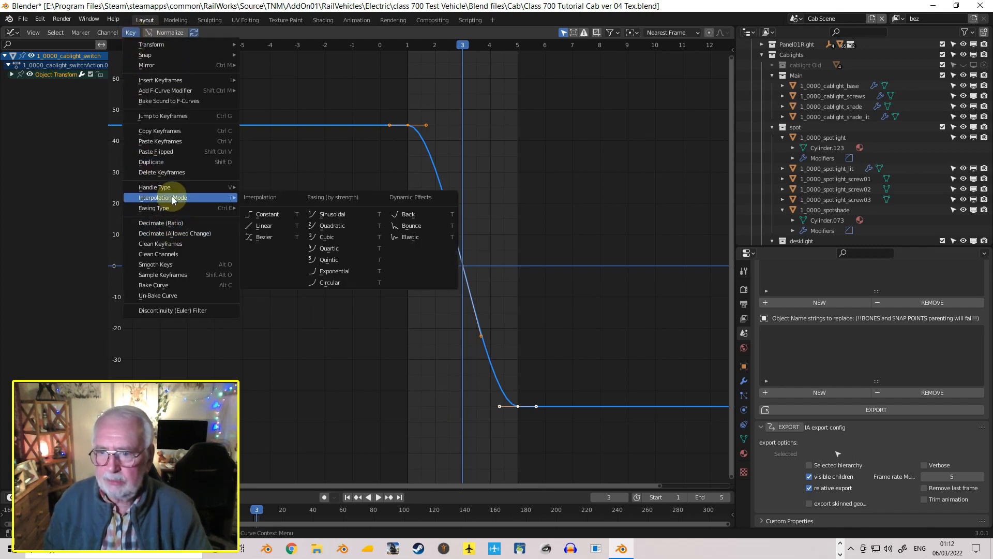
left_click(265, 226)
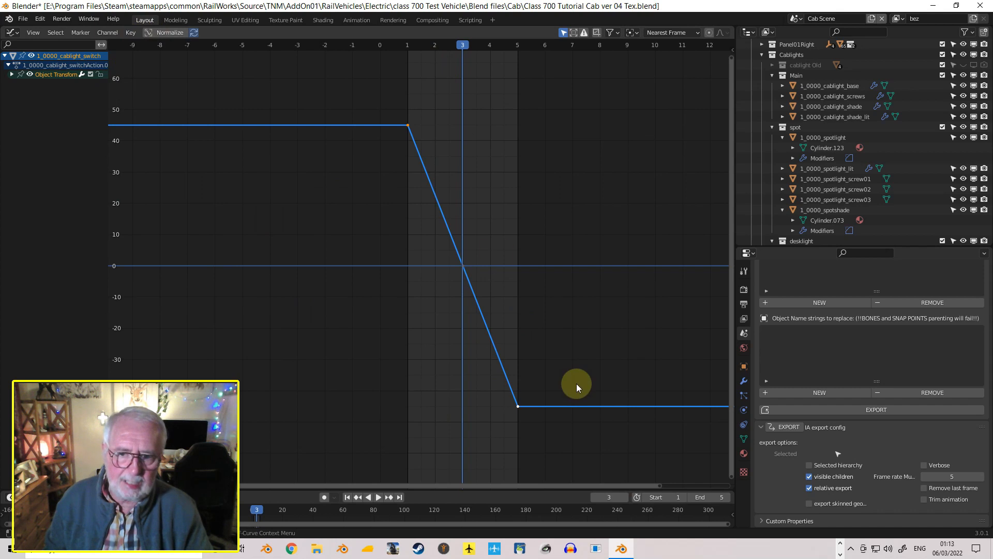
left_click(12, 32)
left_click(33, 62)
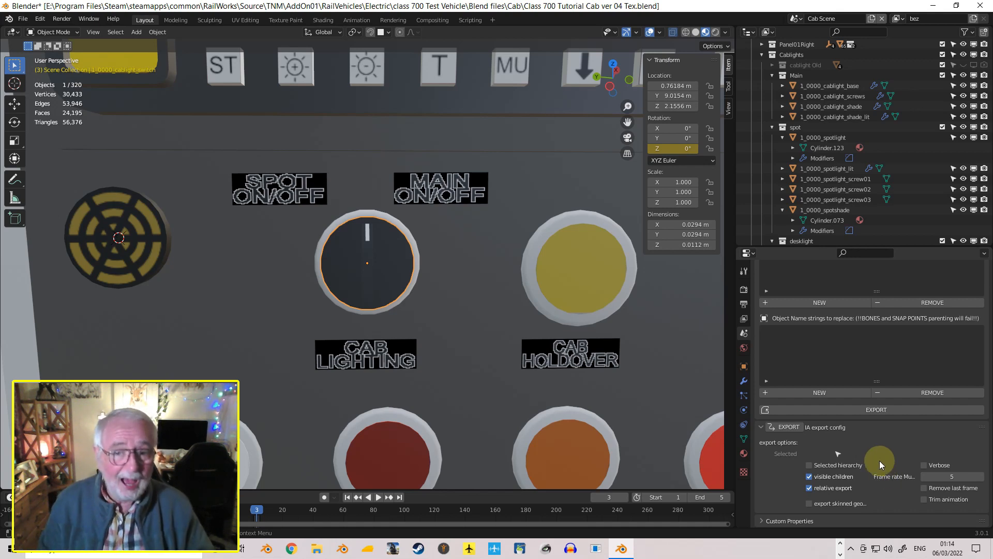
- Export the switch's animation as cablight.ia in the test vehicle's Animations folder, overwriting the existing file
left_click(797, 424)
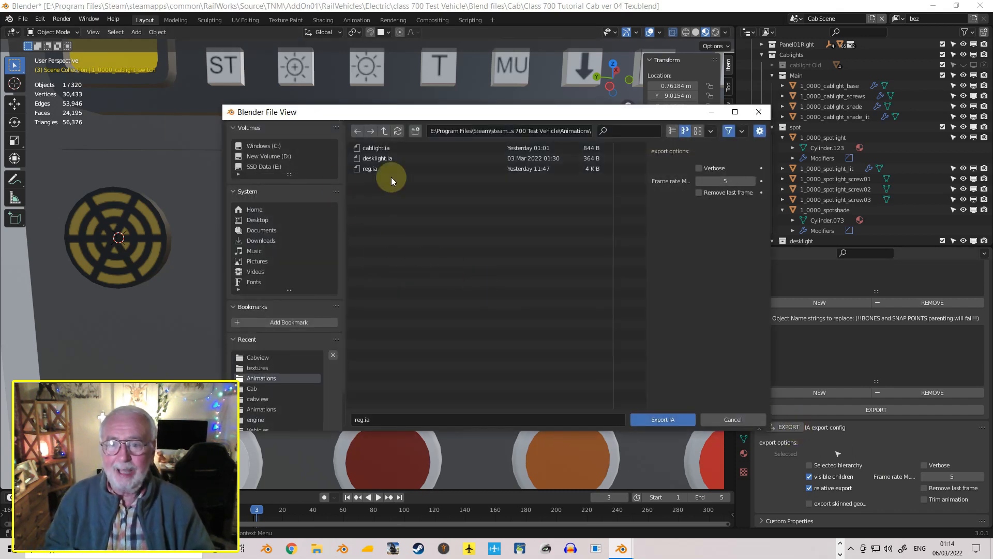
left_click(372, 148)
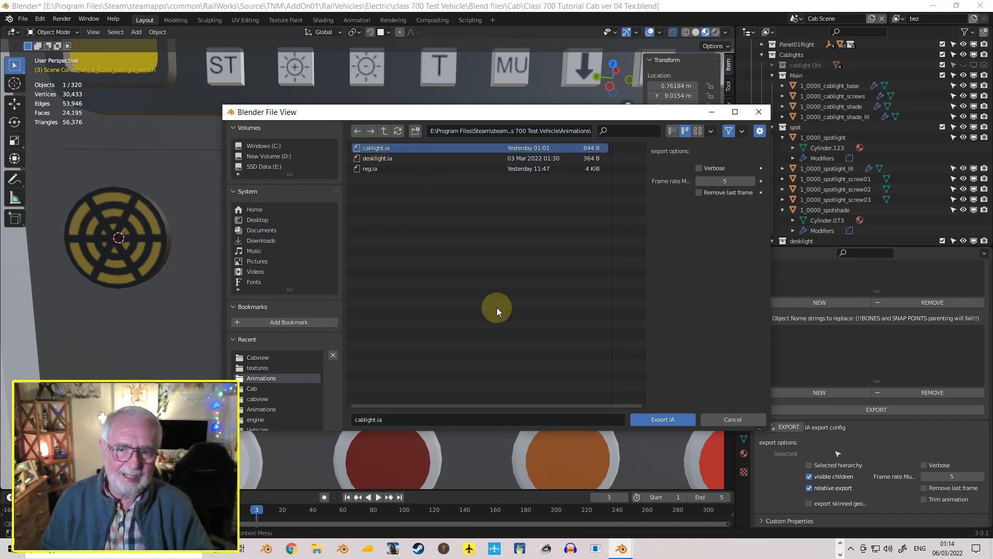
left_click(666, 420)
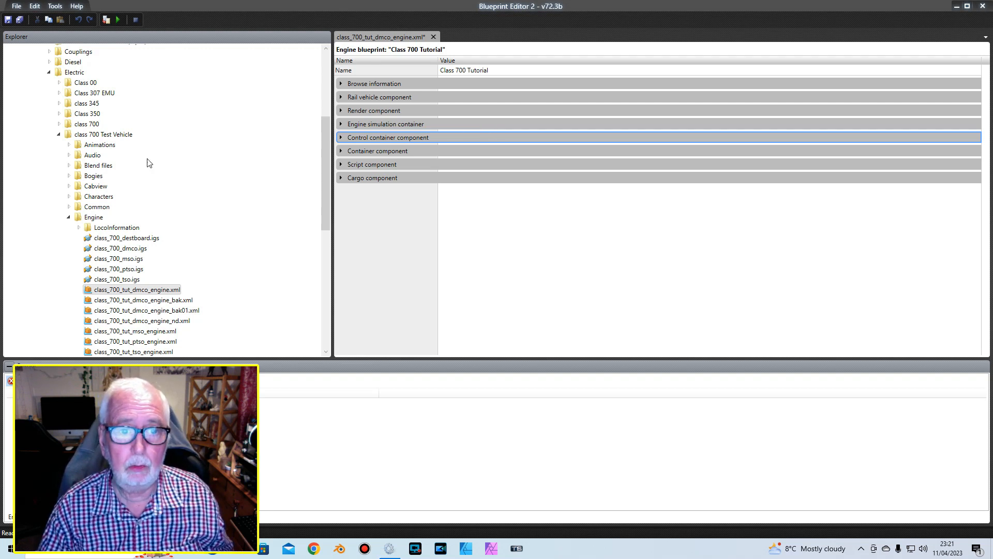
- In Blueprint Editor 2, expand the CabLightControl entry among the engine blueprint's control values
left_click(341, 138)
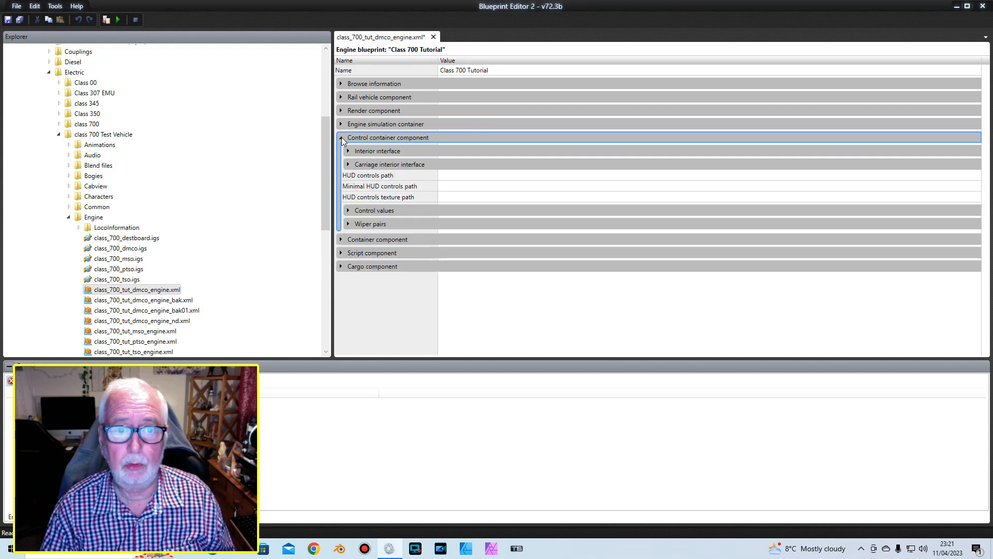
left_click(349, 211)
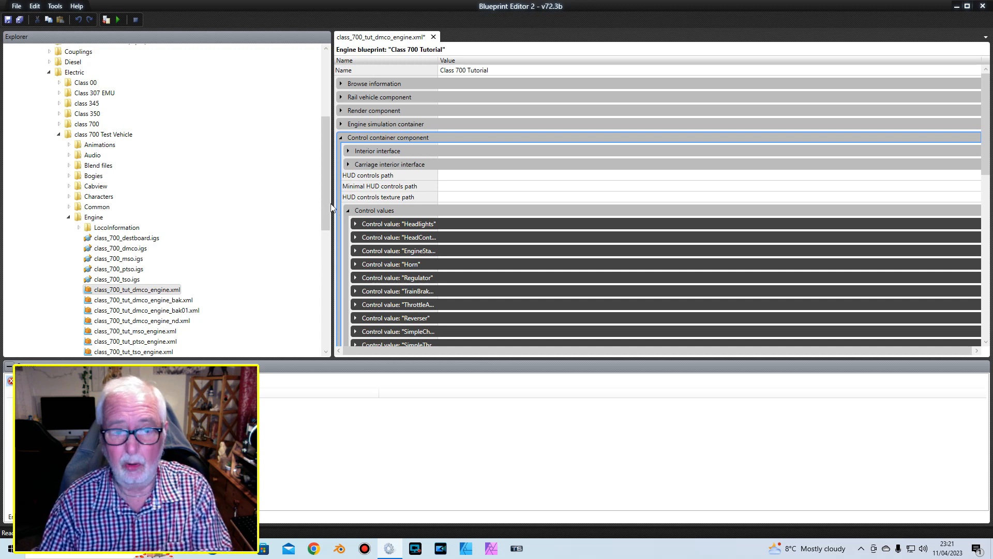
scroll(398, 251, "down", 8)
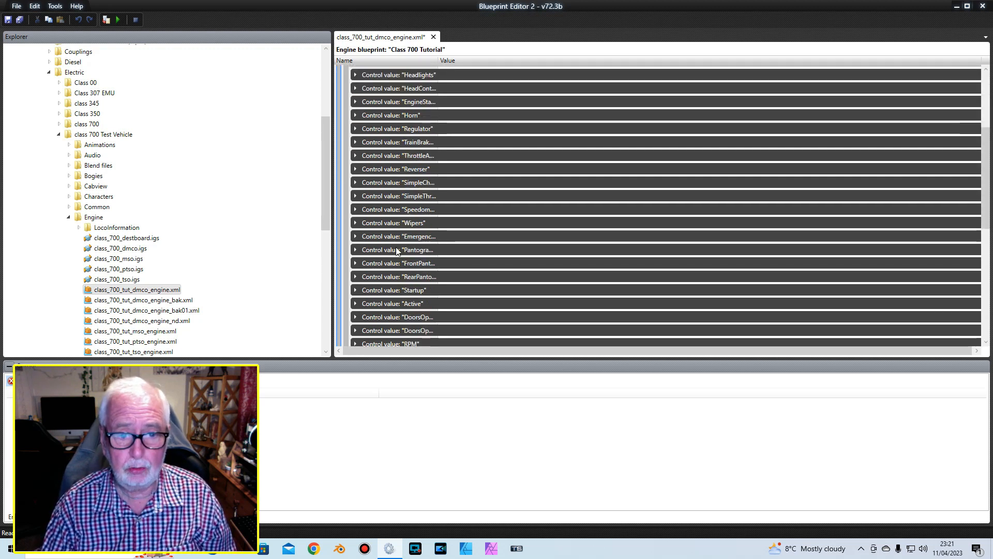
scroll(398, 250, "down", 3)
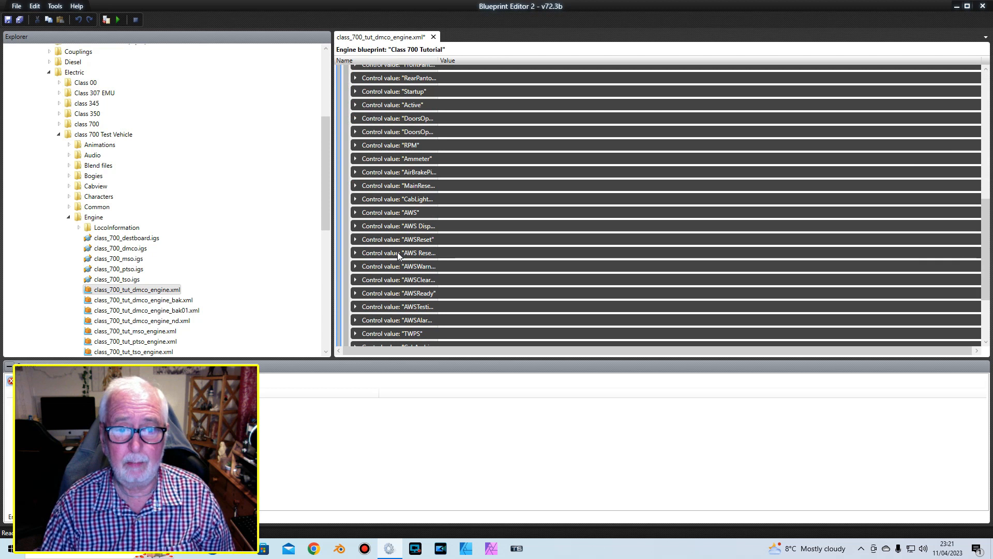
left_click(356, 199)
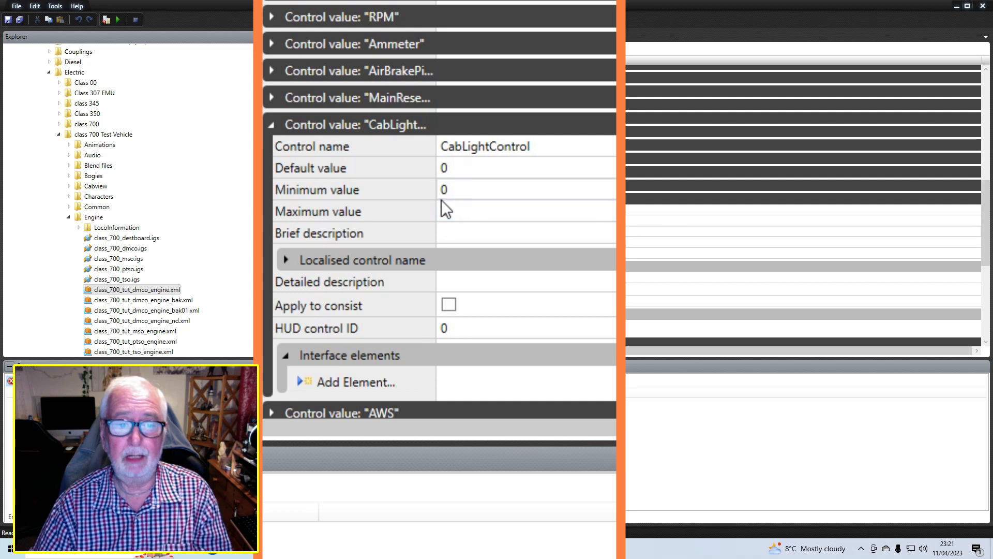
- Set the CabLightControl control's maximum value to 1 and its minimum value to -1
left_click(452, 209)
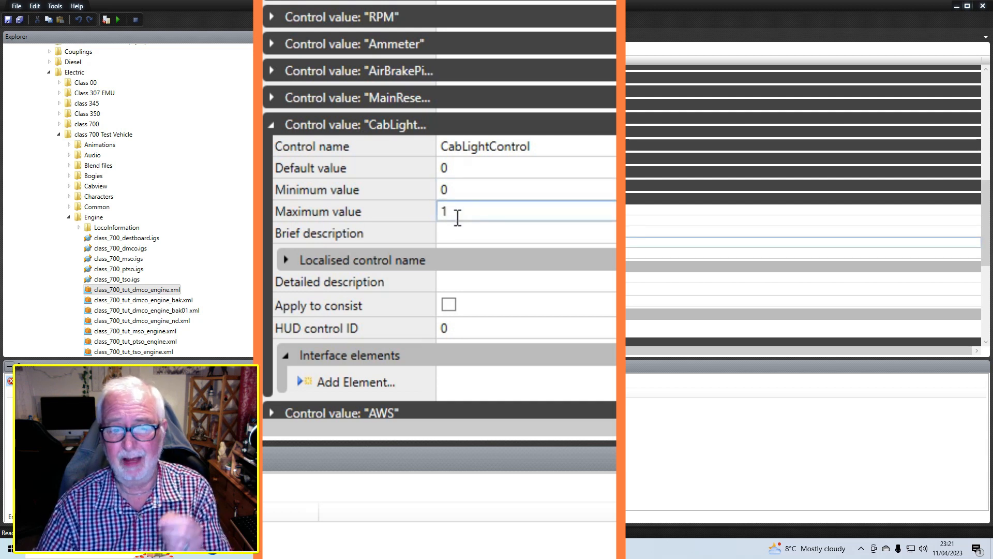
left_click(455, 193)
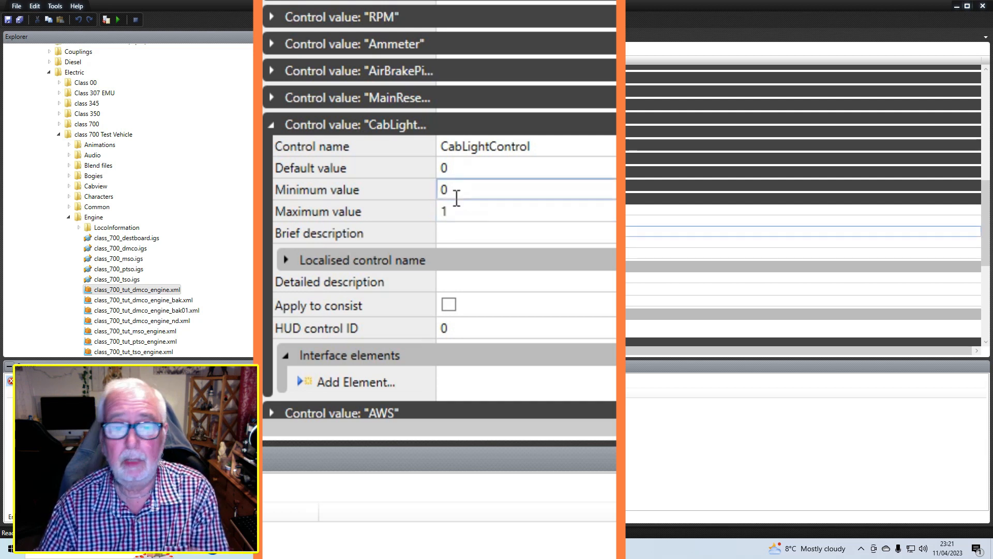
left_click(452, 212)
left_click(403, 203)
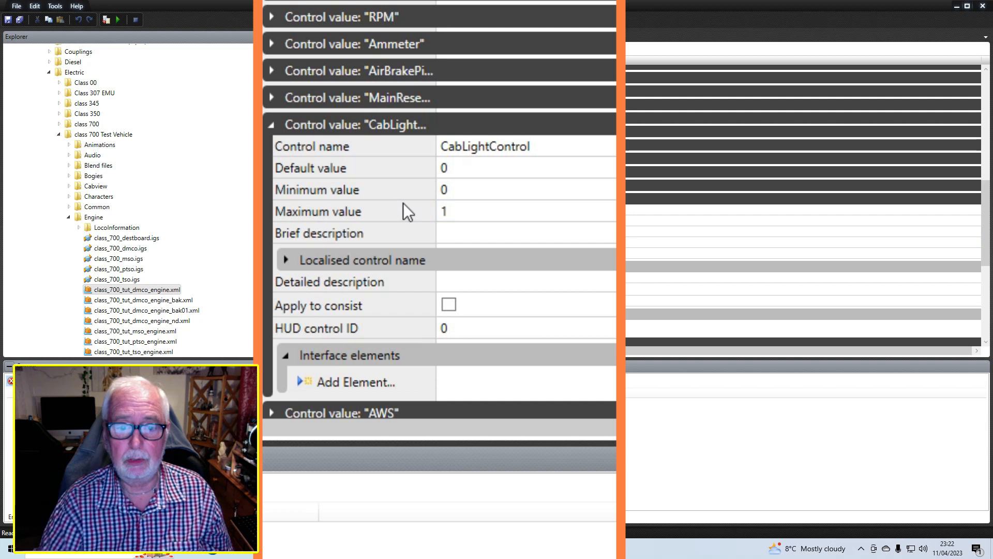
left_click(451, 192)
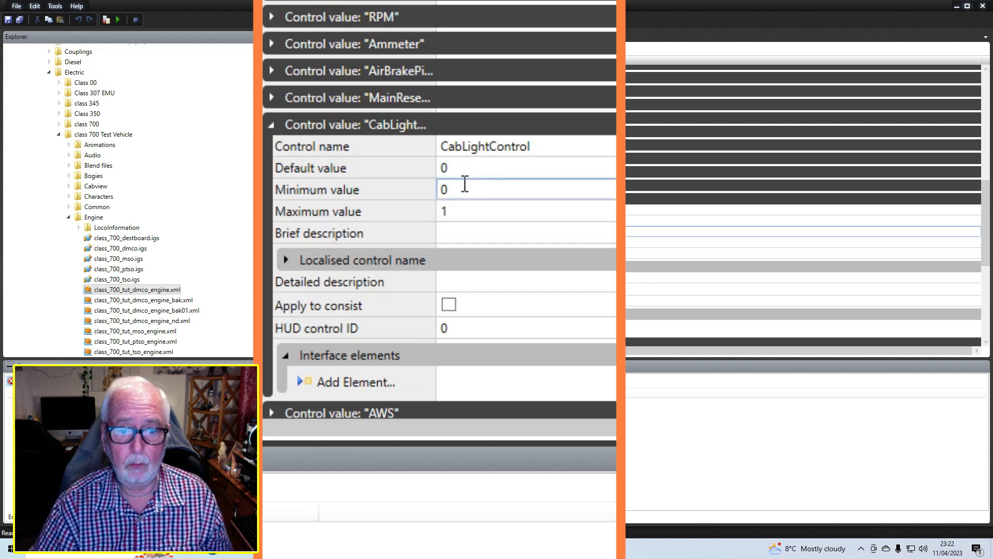
left_click(381, 195)
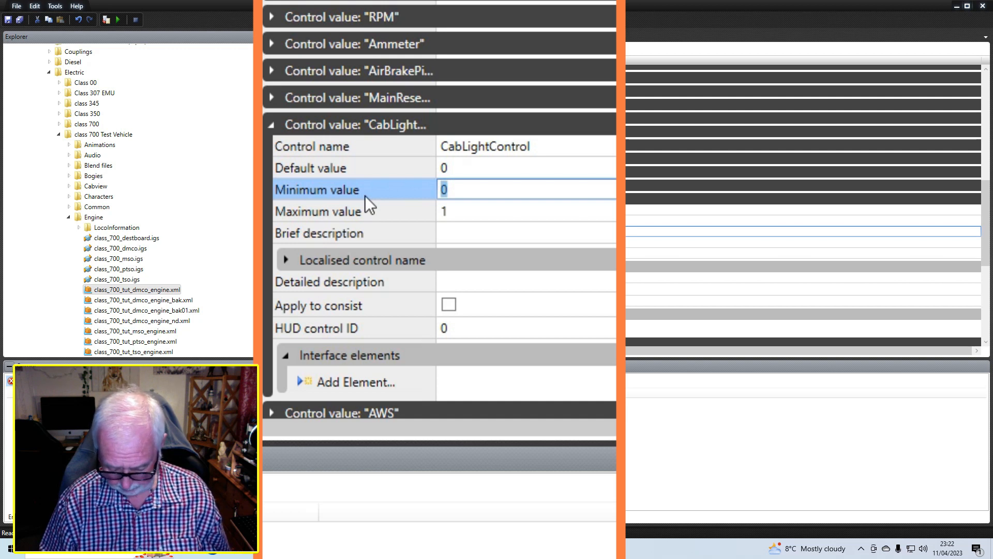
type("-1")
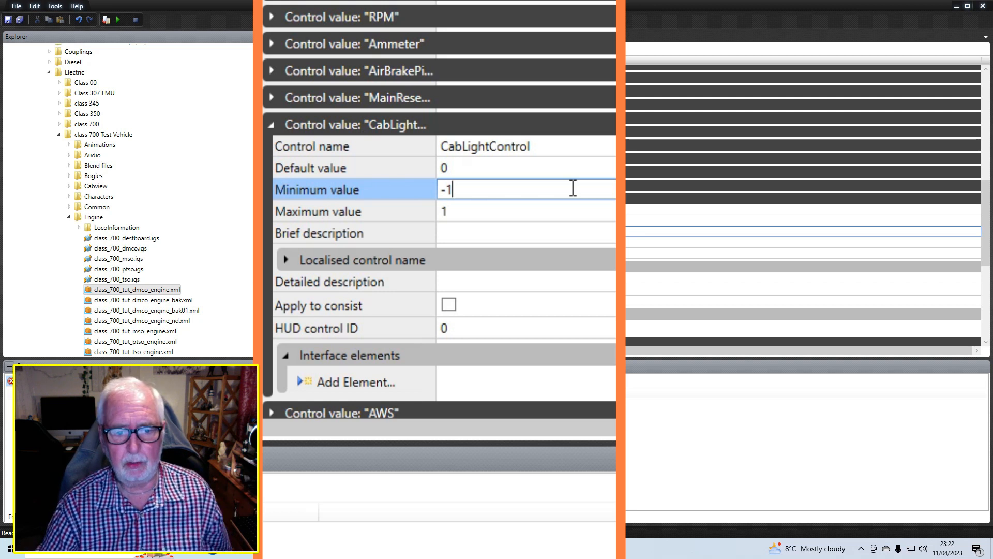
- Expand the localised control name and add an Interior notched lever to CabLightControl's interface elements
left_click(285, 259)
scroll(486, 282, "down", 3)
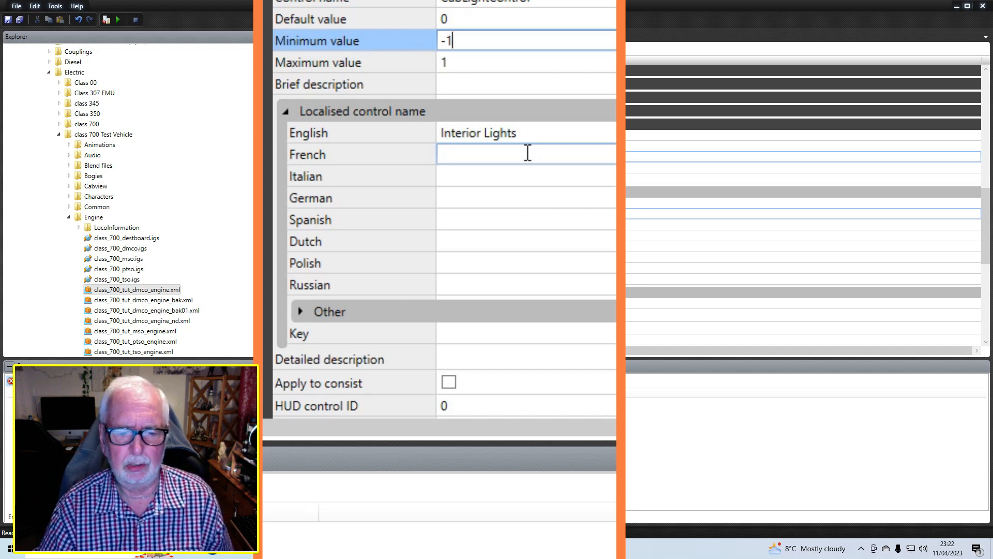
scroll(424, 316, "down", 2)
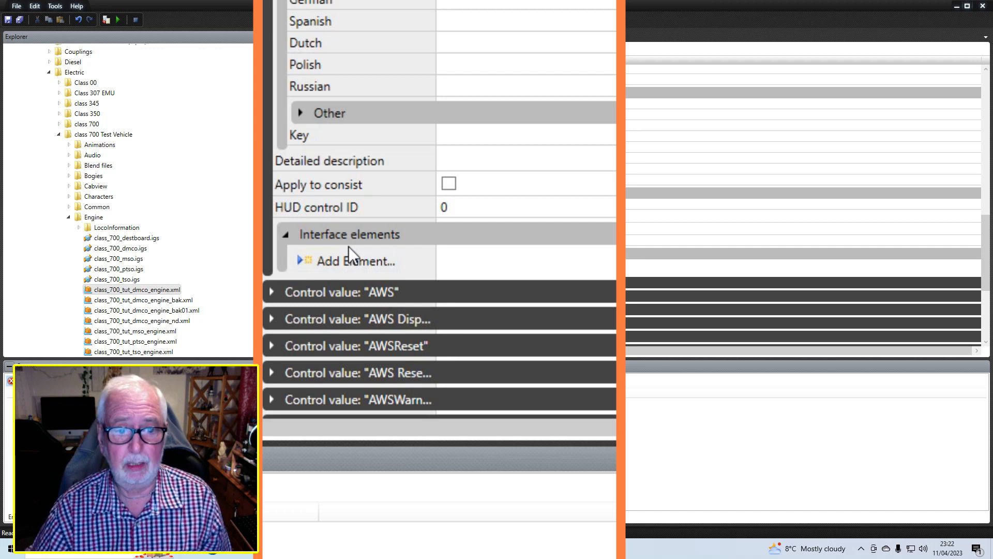
left_click(368, 255)
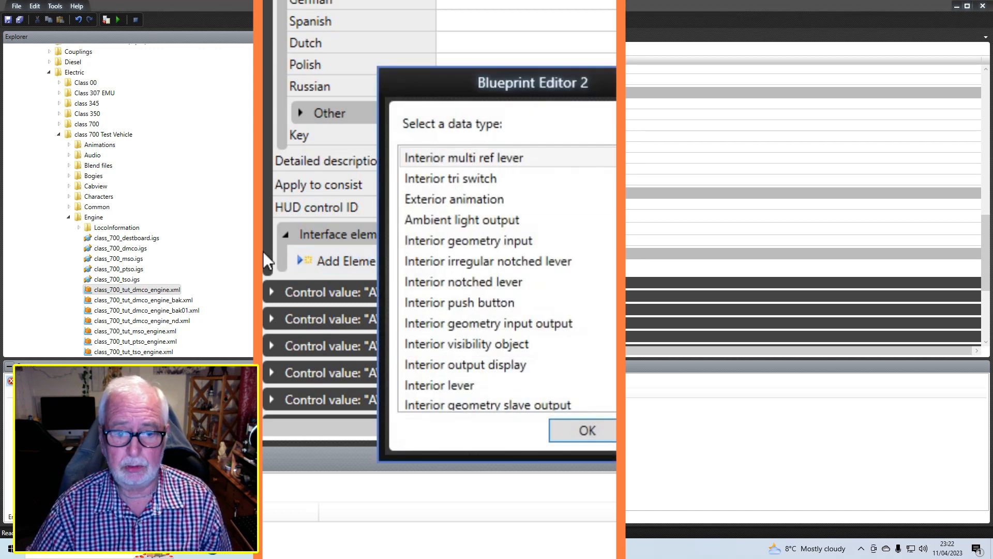
left_click(516, 284)
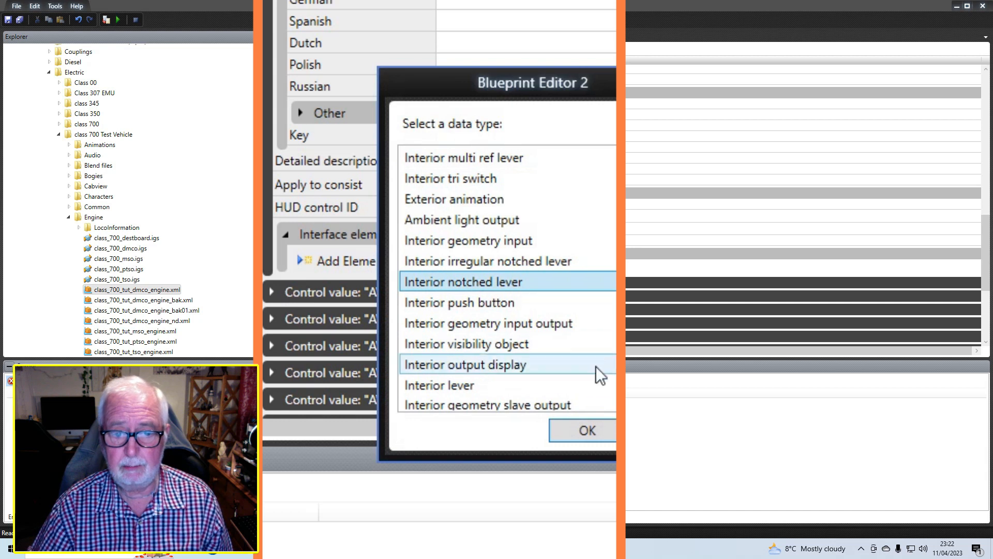
left_click(597, 430)
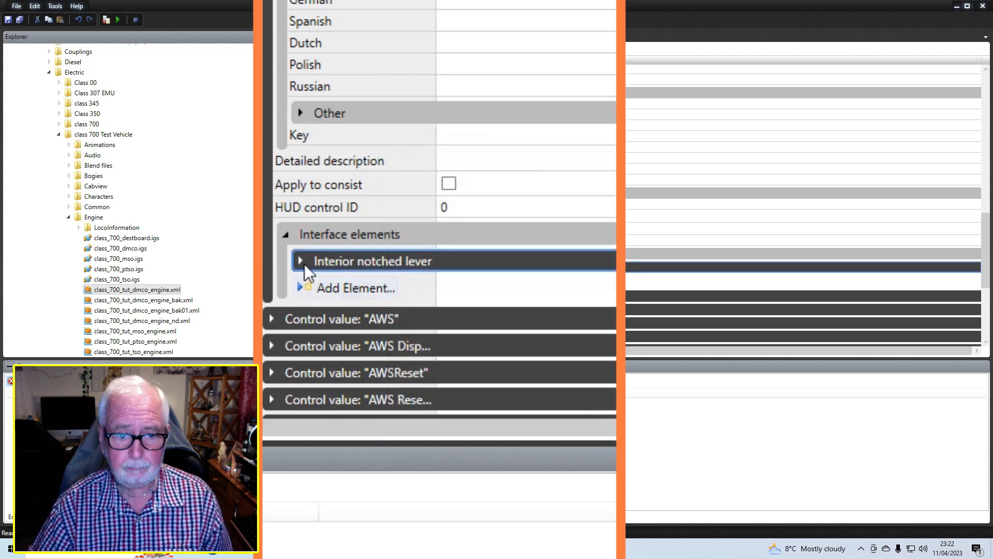
- Name the new notched lever element "Cablight Switch" and set its pick transform name to "cablight_switch"
left_click(301, 261)
scroll(504, 228, "down", 3)
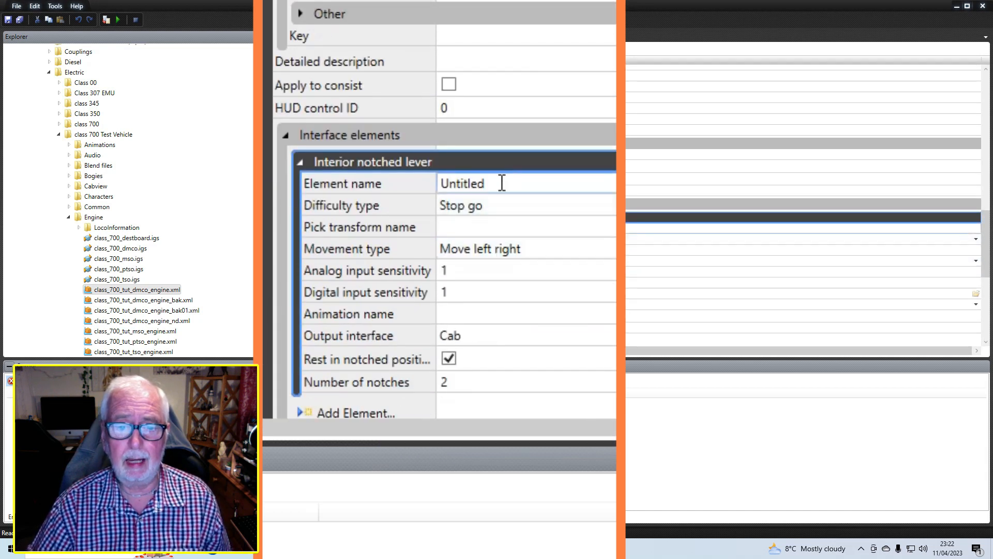
left_click(502, 183)
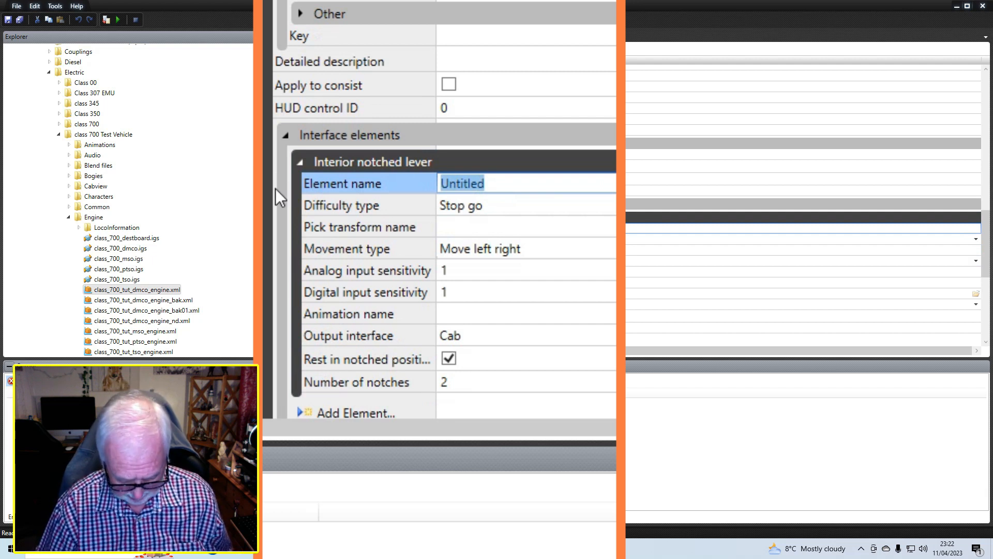
type("C")
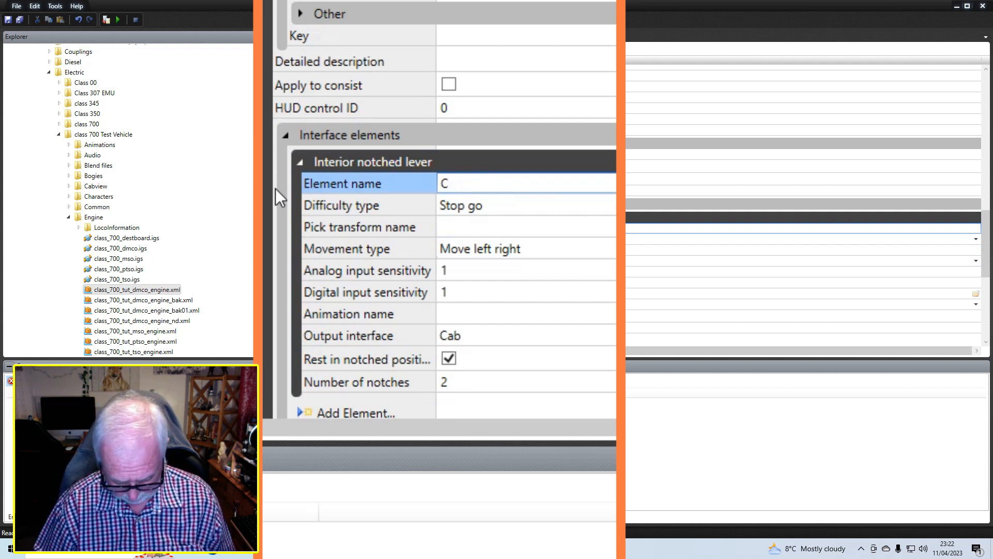
type("abligh")
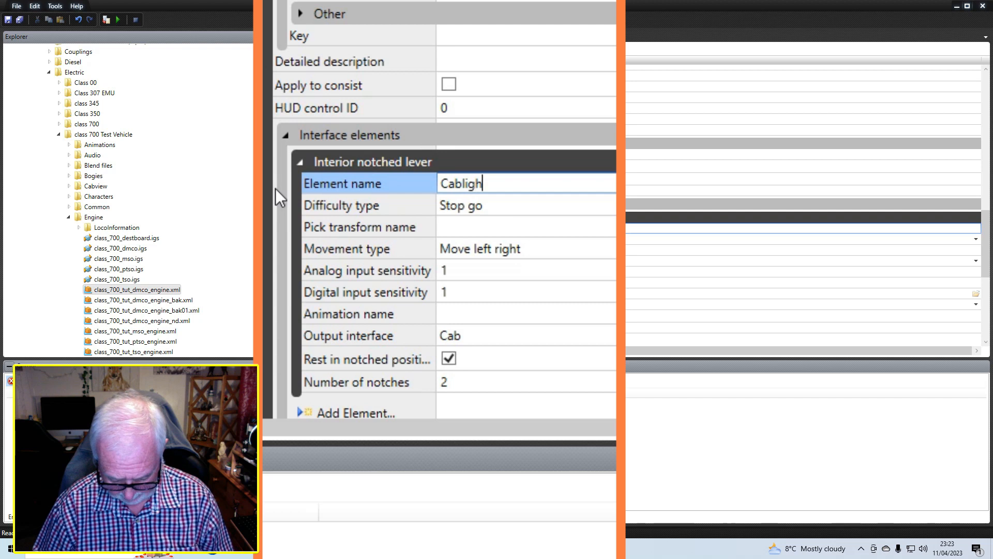
type("t Switch")
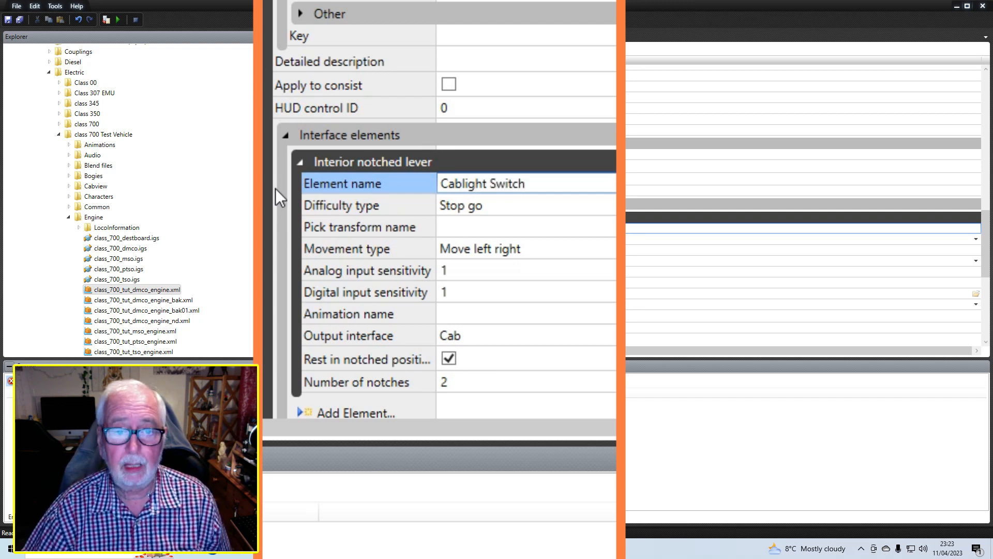
left_click(468, 229)
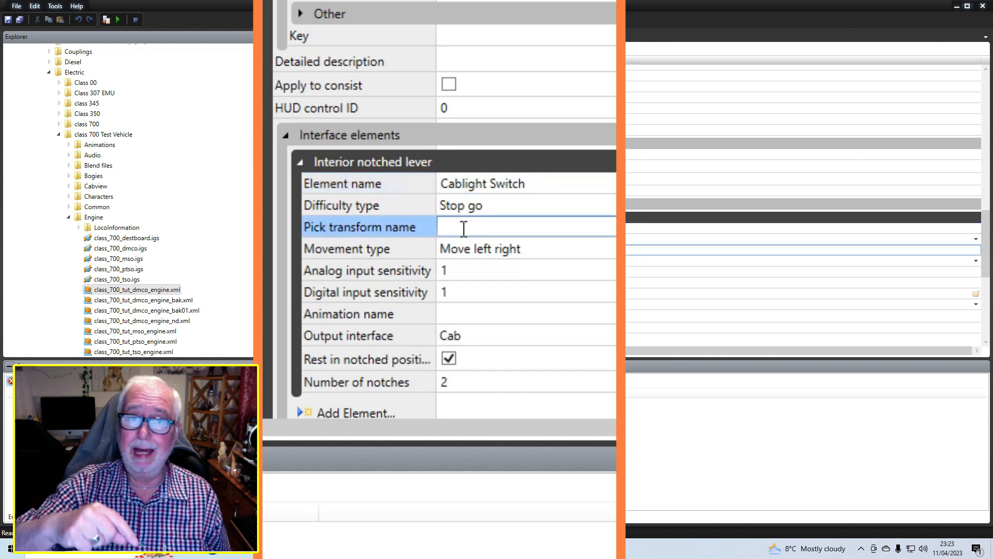
type("cablight_s")
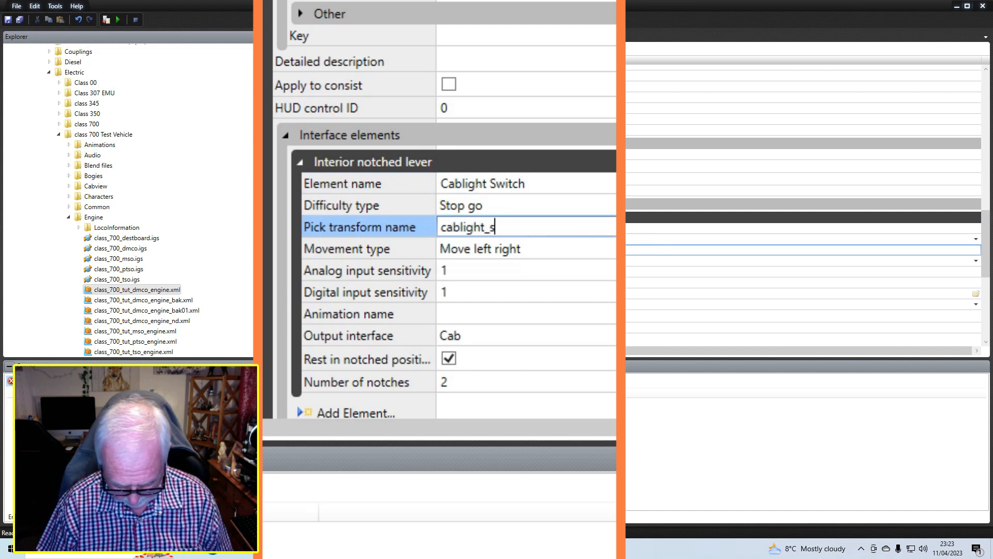
type("witch")
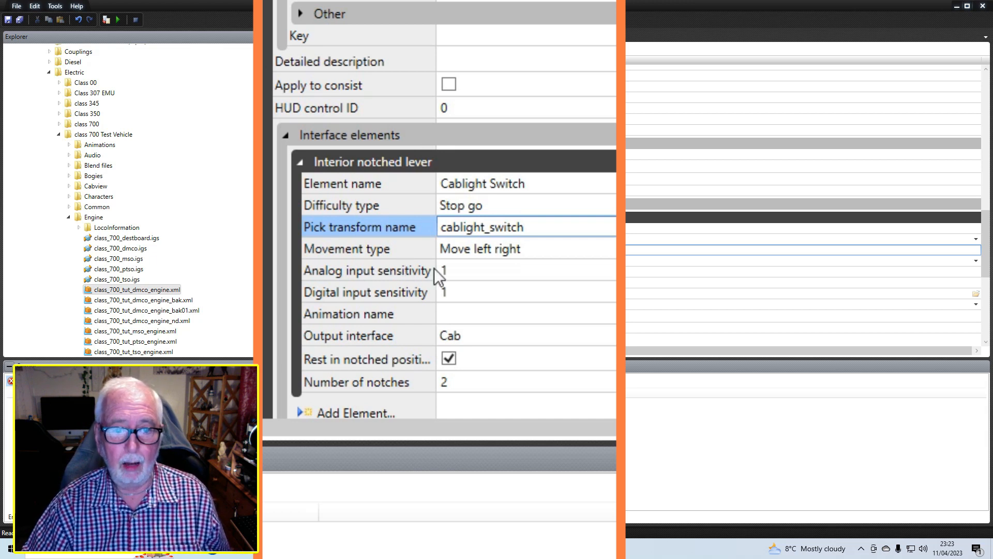
- Set both the analog and digital input sensitivity of the notched lever to 5
left_click(471, 270)
type("5")
left_click(388, 291)
type("5")
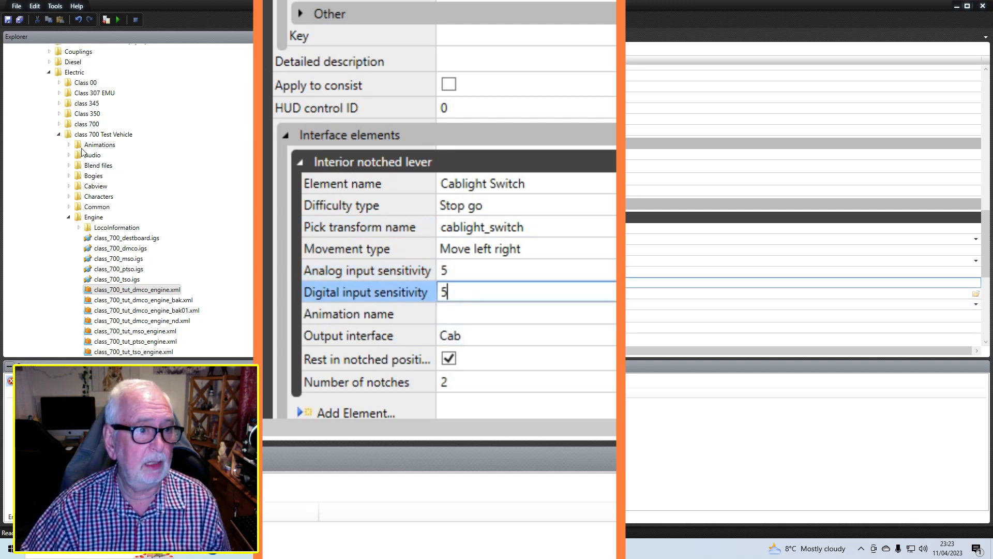
- Copy cablight.ia from the class 700 Test Vehicle's Animations folder and paste it as the notched lever's animation name
left_click(69, 145)
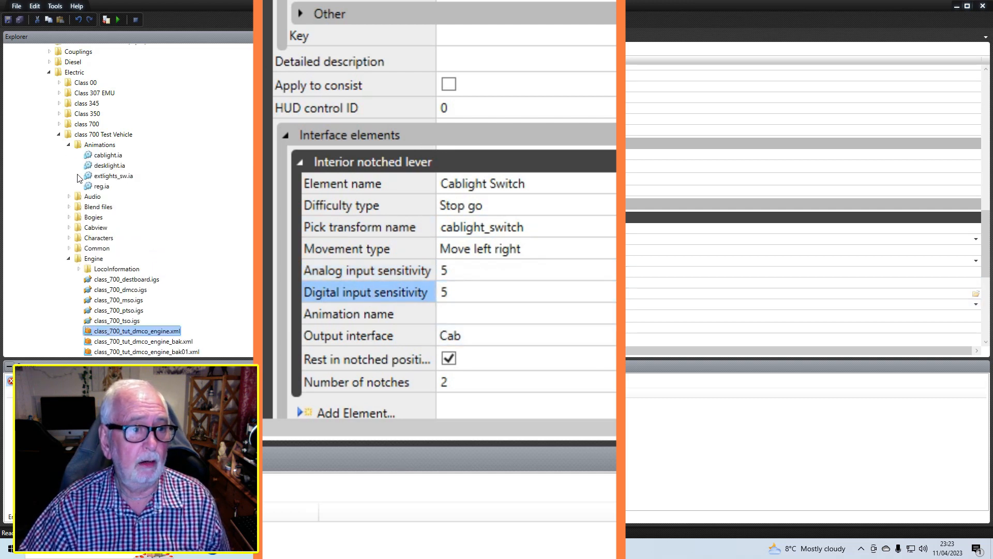
right_click(114, 156)
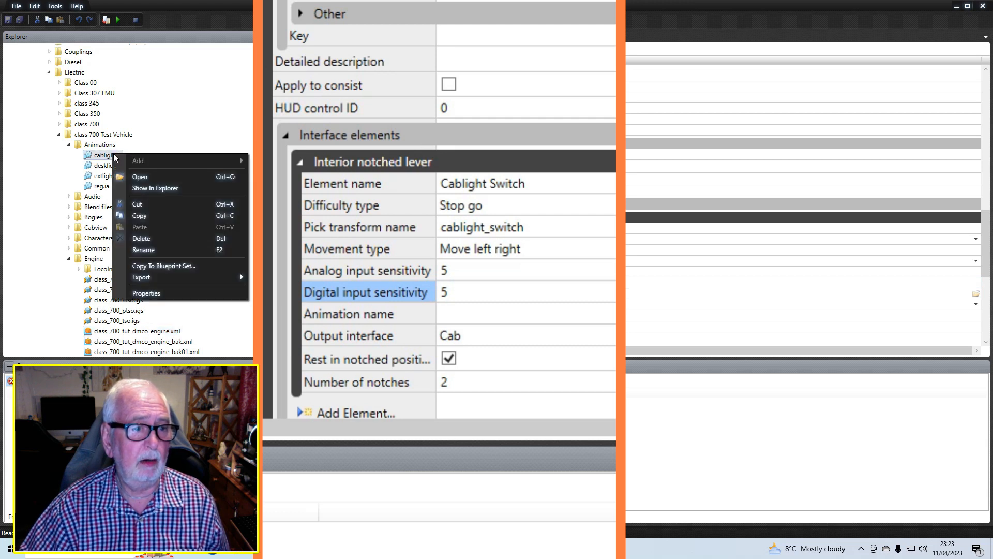
left_click(150, 215)
left_click(445, 313)
right_click(445, 312)
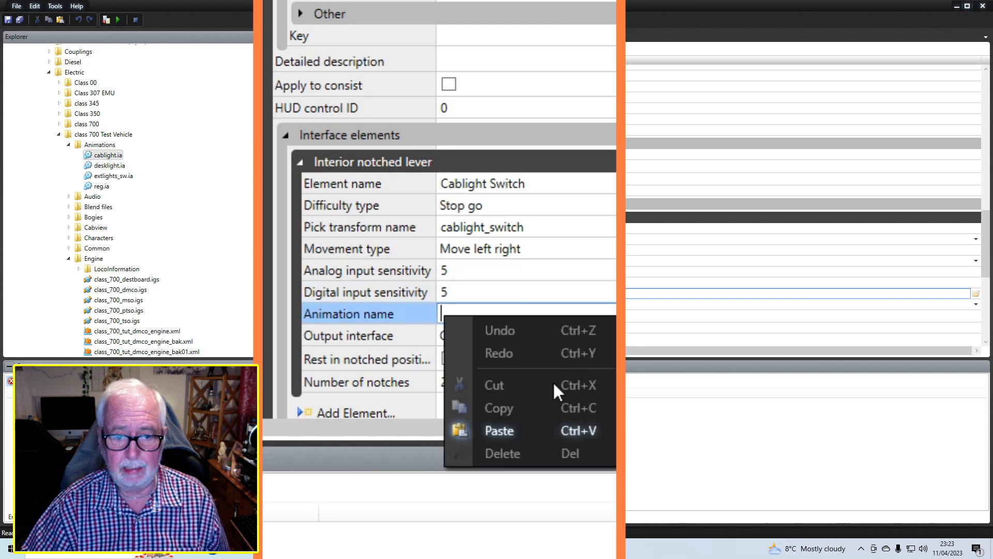
left_click(530, 431)
scroll(614, 284, "down", 1)
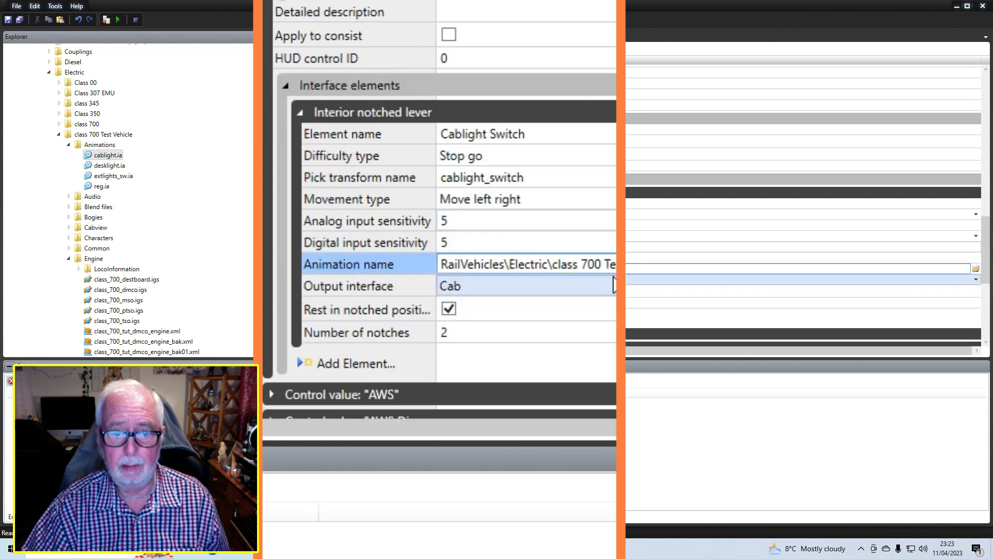
- Set the notched lever's number of notches to 3 and disable resting in notched positions
scroll(465, 286, "down", 2)
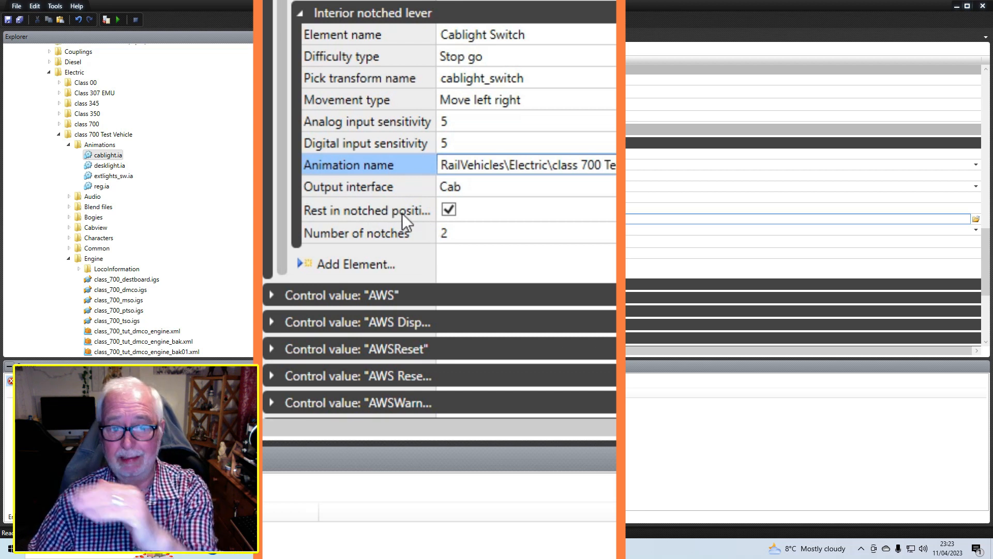
left_click(410, 232)
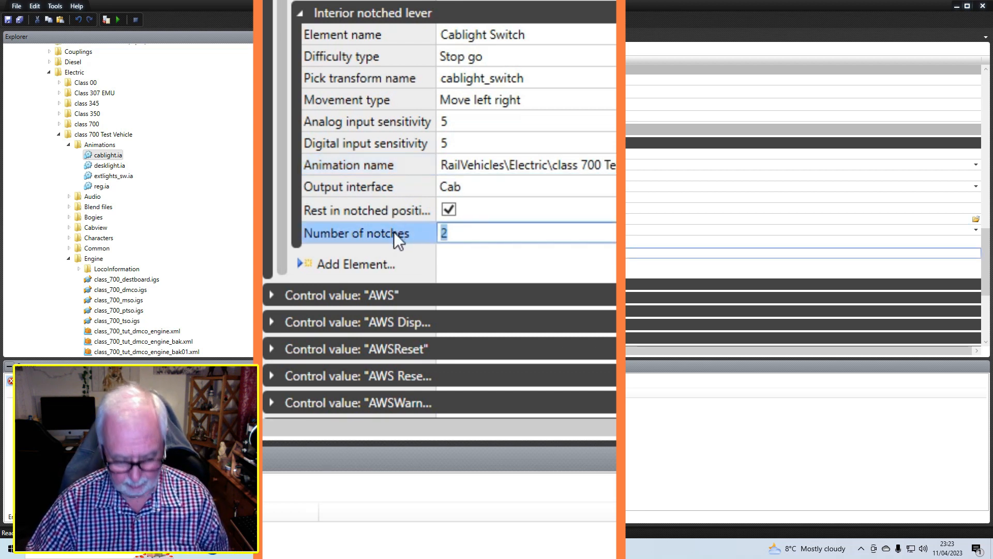
type("3")
left_click(491, 209)
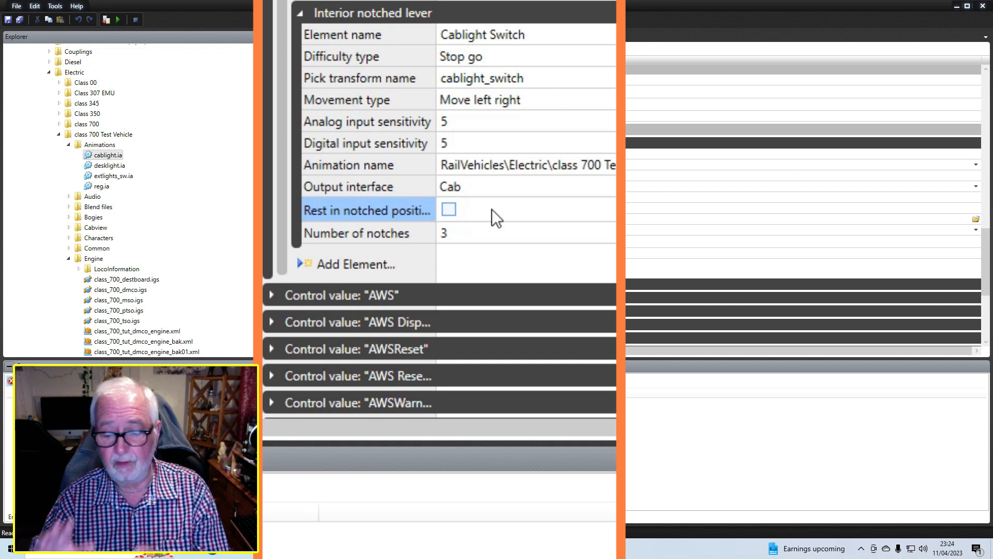
- Add an Interior visibility object to CabLightControl's interface elements and name it "Cablight On"
left_click(384, 259)
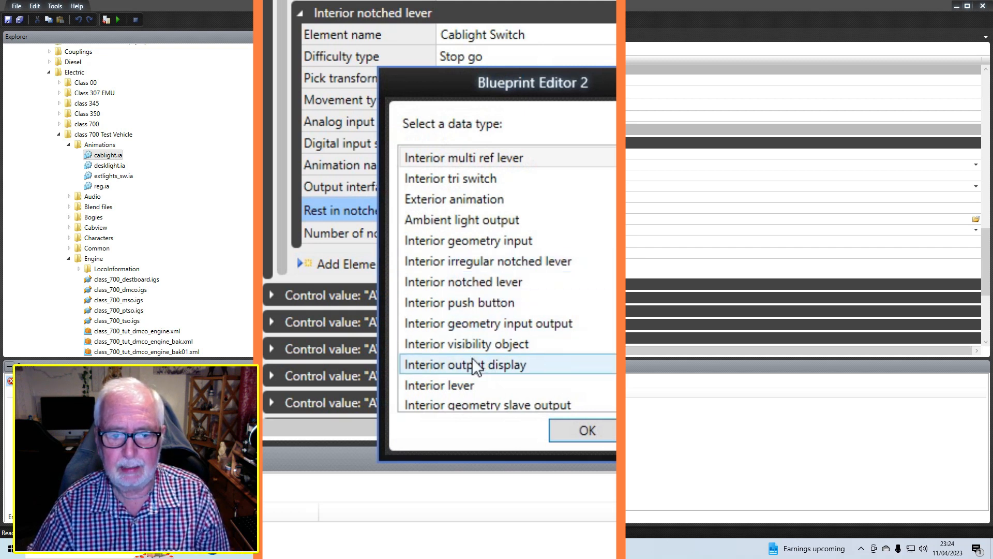
left_click(486, 340)
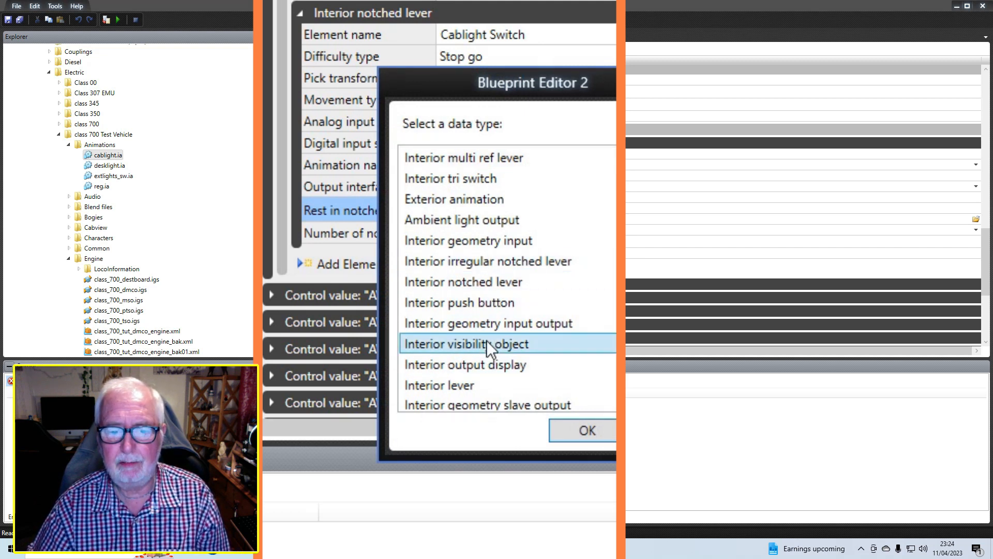
left_click(584, 431)
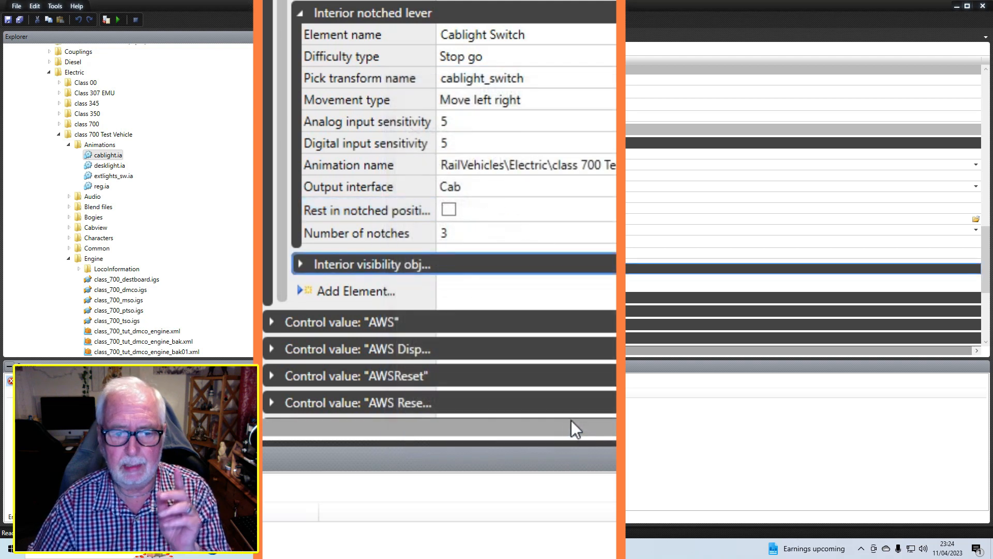
left_click(298, 263)
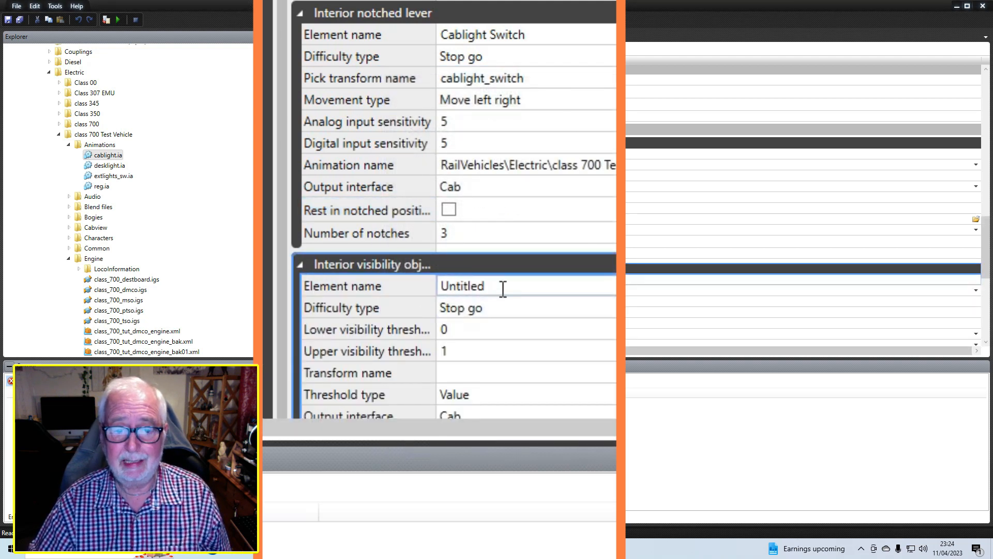
left_click(373, 285)
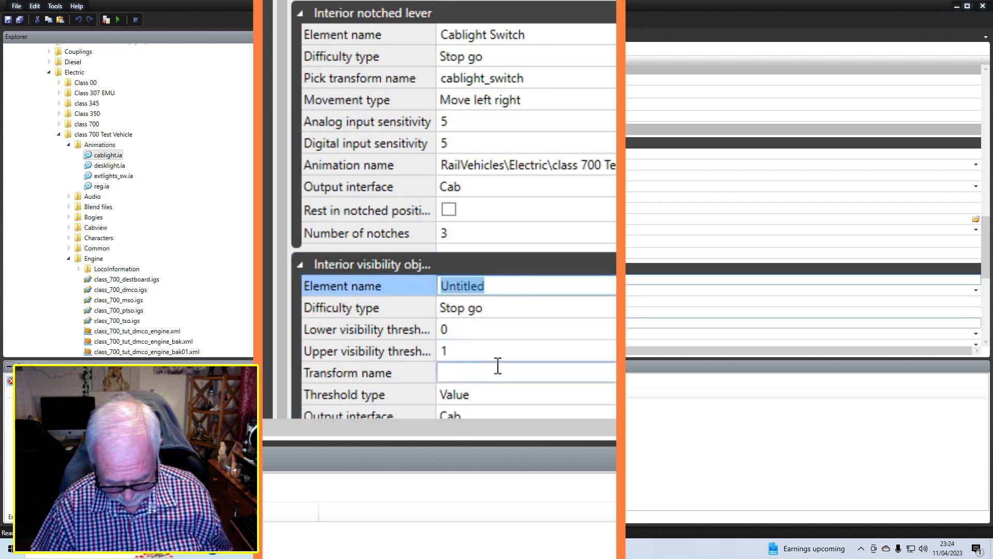
type("Cablight On")
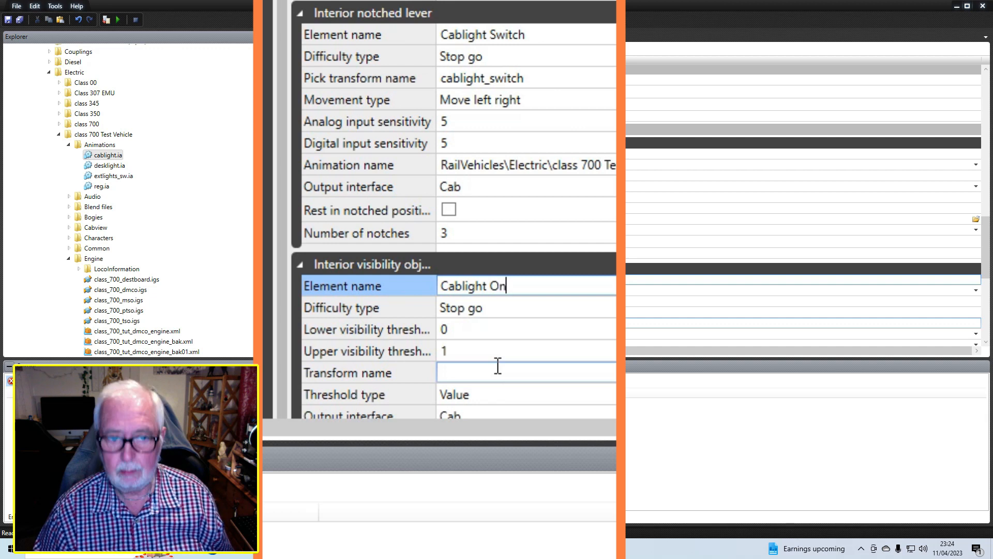
- Set the Cablight On element's lower visibility threshold to 0.9 and its transform name to "cablight_shade_lit"
scroll(458, 323, "down", 3)
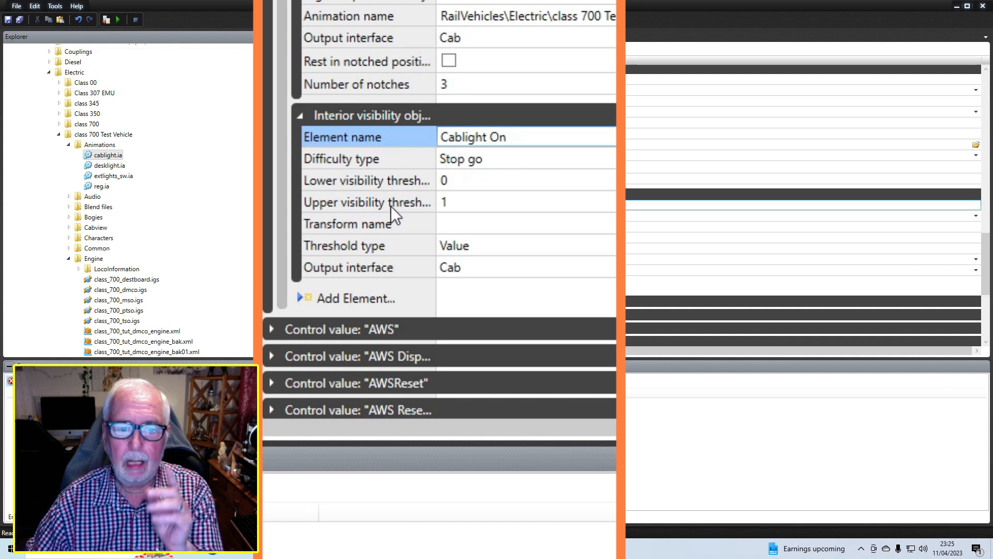
left_click(455, 177)
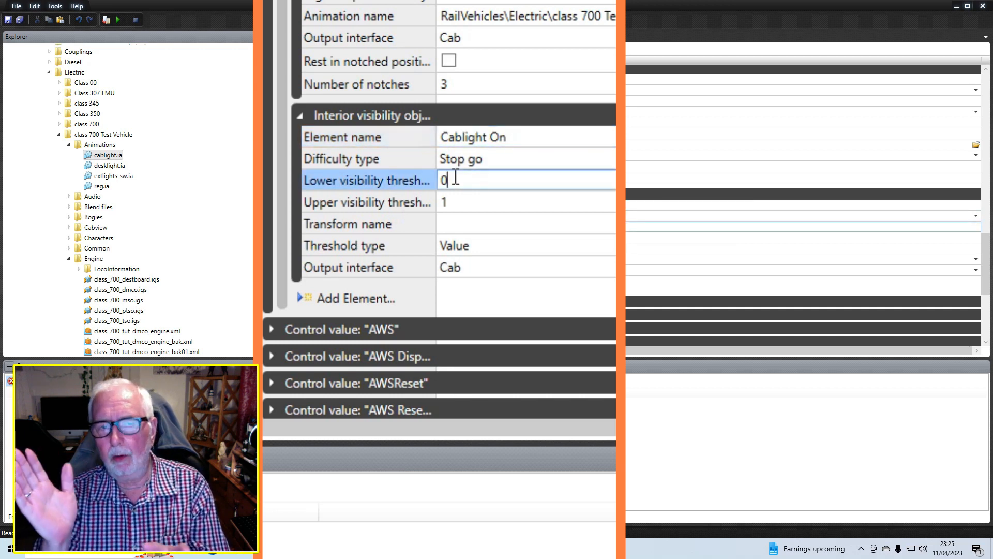
type(".9")
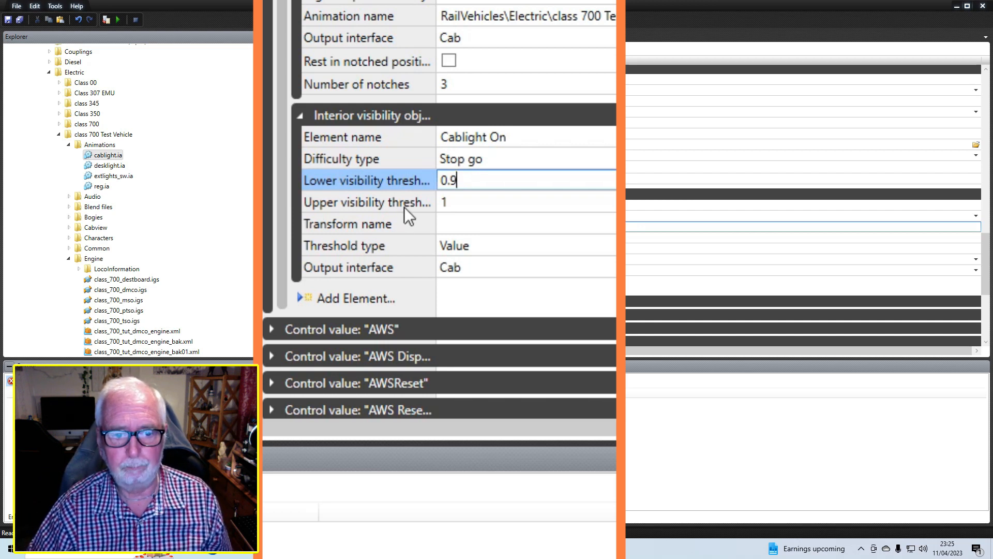
left_click(450, 224)
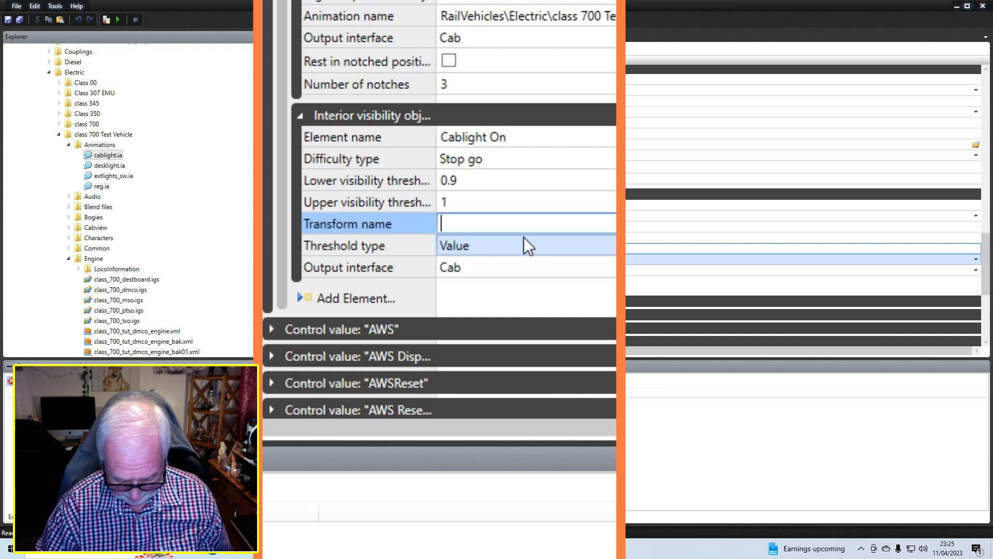
type("cabli")
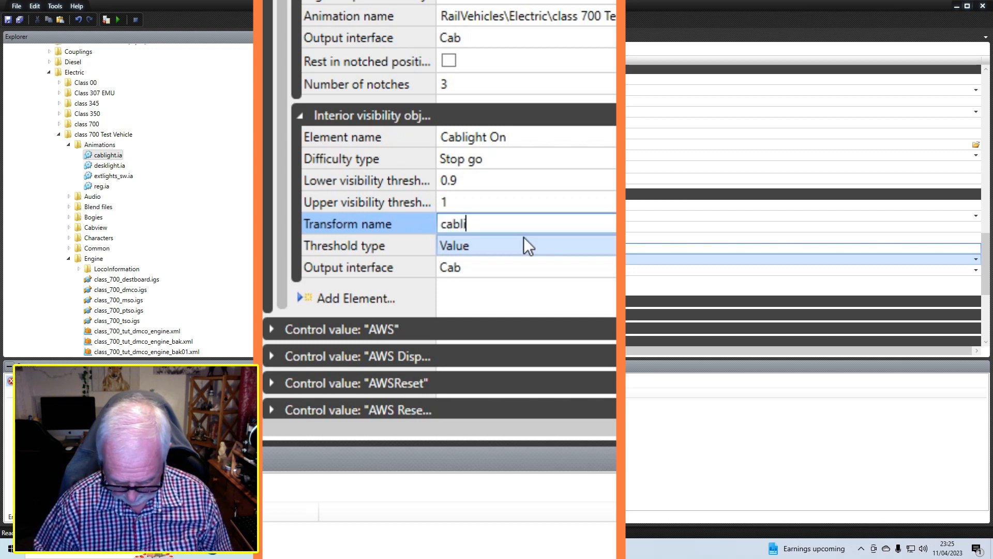
type("ght_shade_lit")
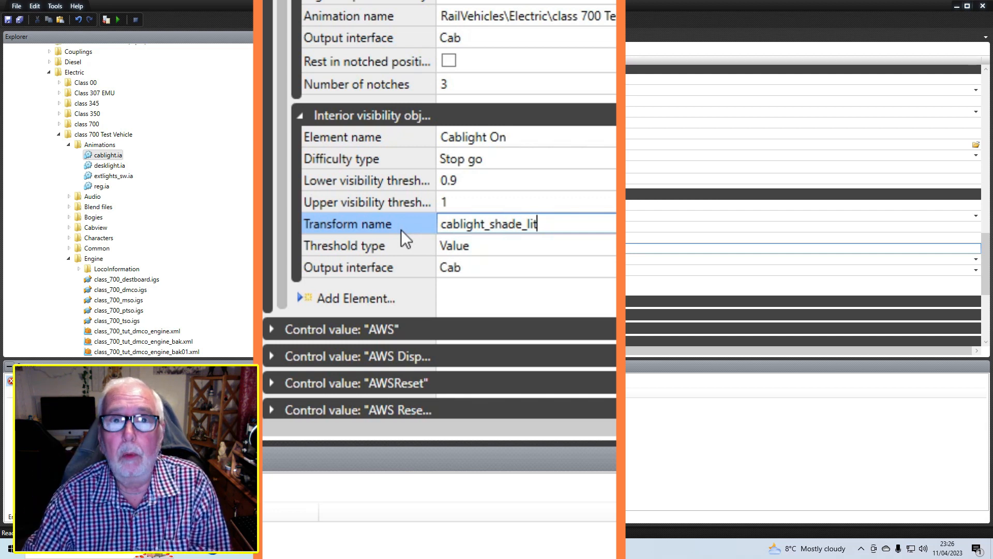
- Add a second Interior visibility object to CabLightControl's interface elements and name it "Spotlight On"
left_click(350, 300)
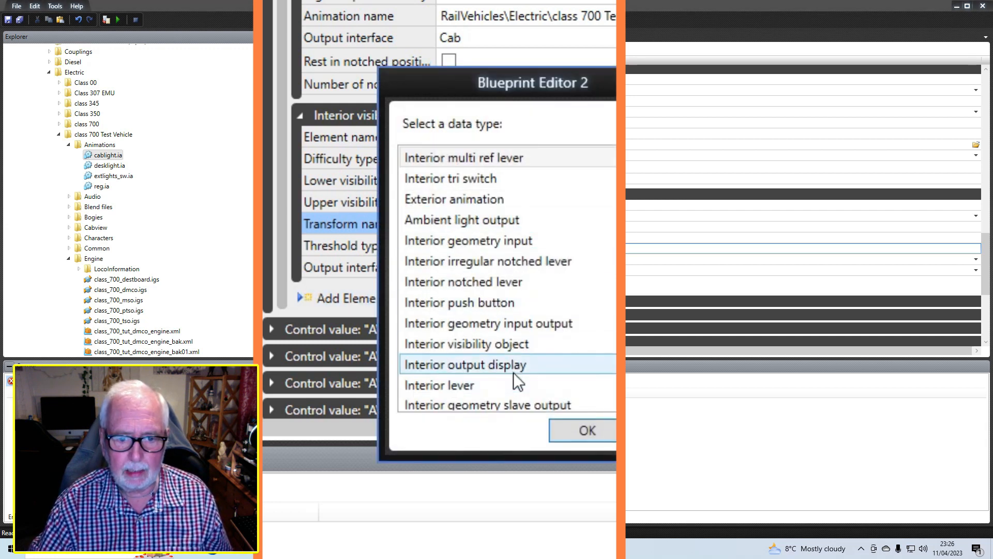
left_click(502, 343)
left_click(599, 425)
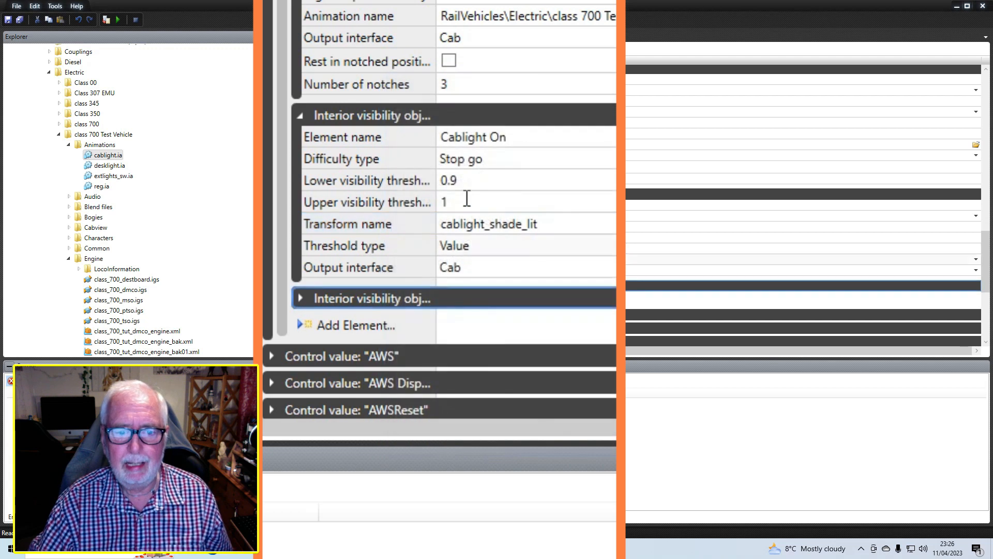
left_click(302, 199)
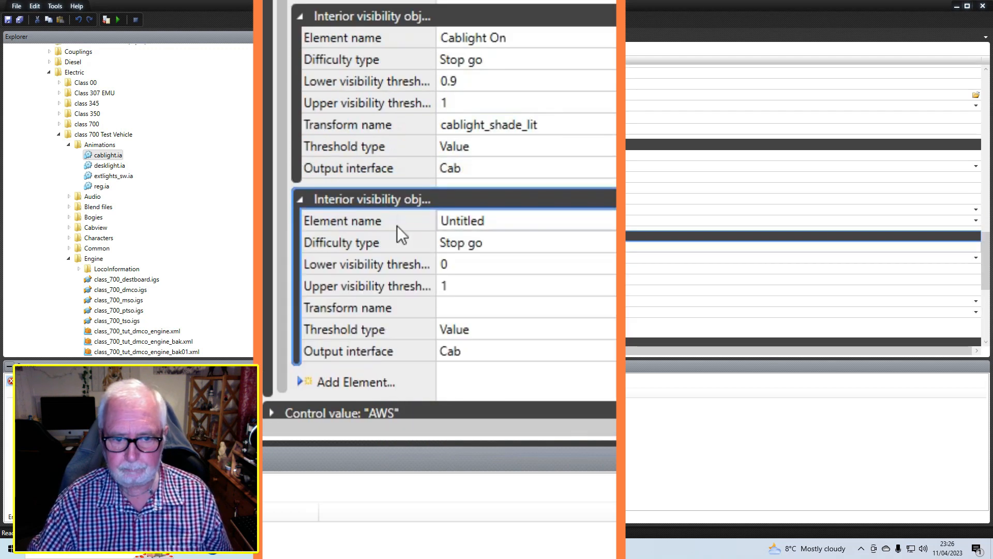
left_click(529, 222)
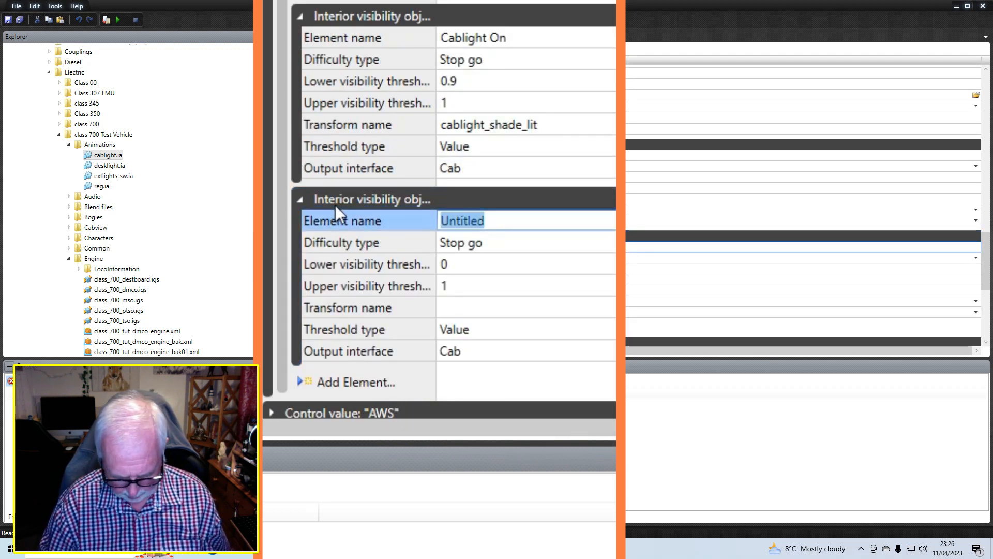
type("Spo")
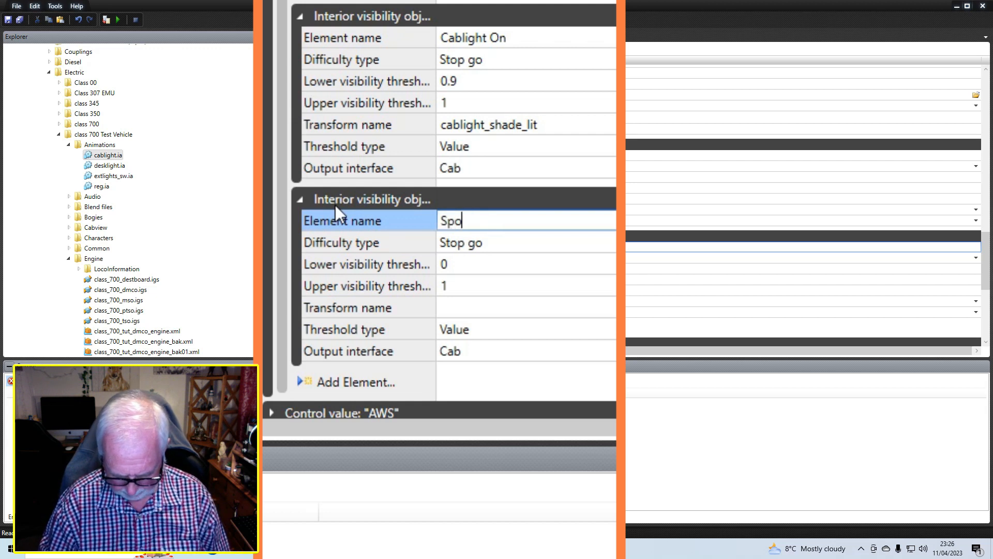
type("tlight On")
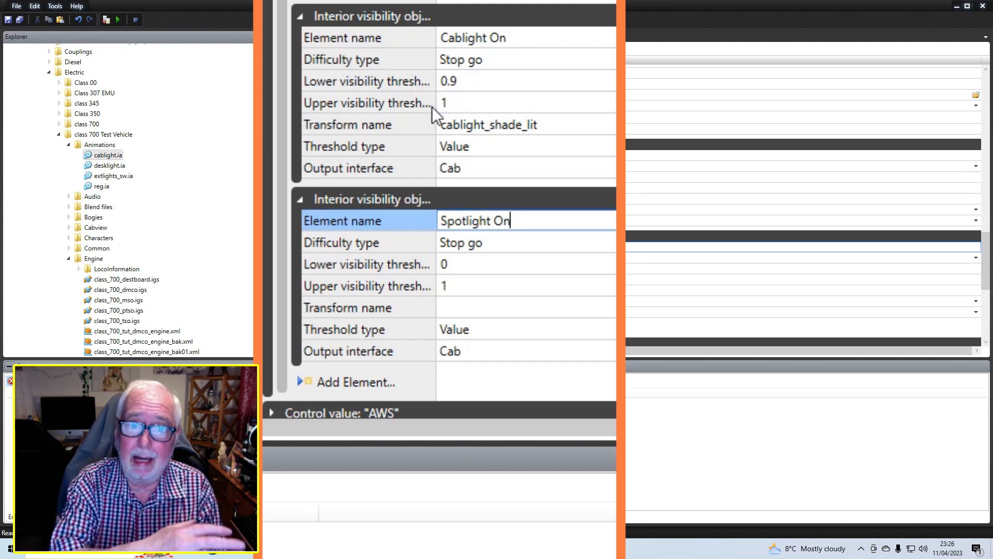
- Set the Spotlight On element's lower visibility threshold to -1 and its upper visibility threshold to -0.9
left_click(469, 265)
type("-1")
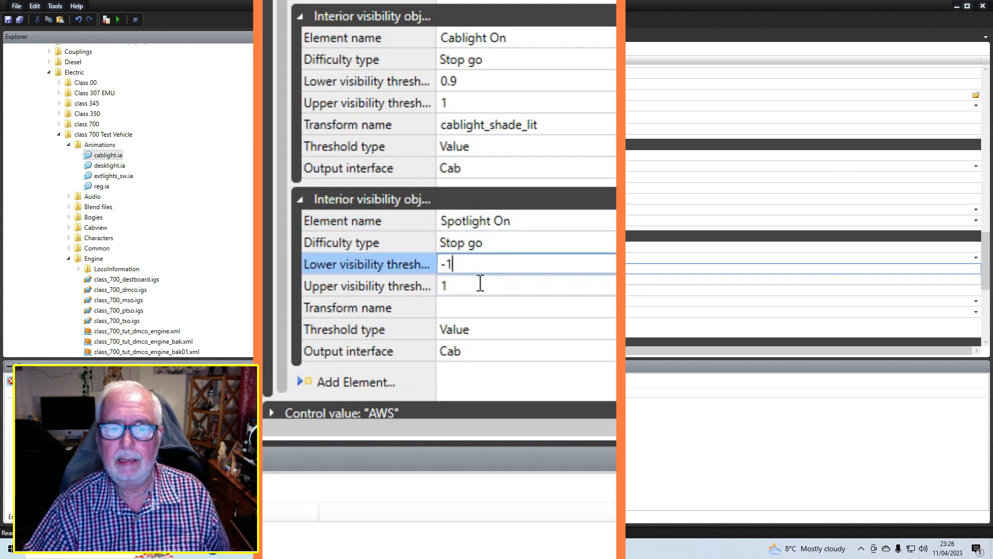
left_click(479, 284)
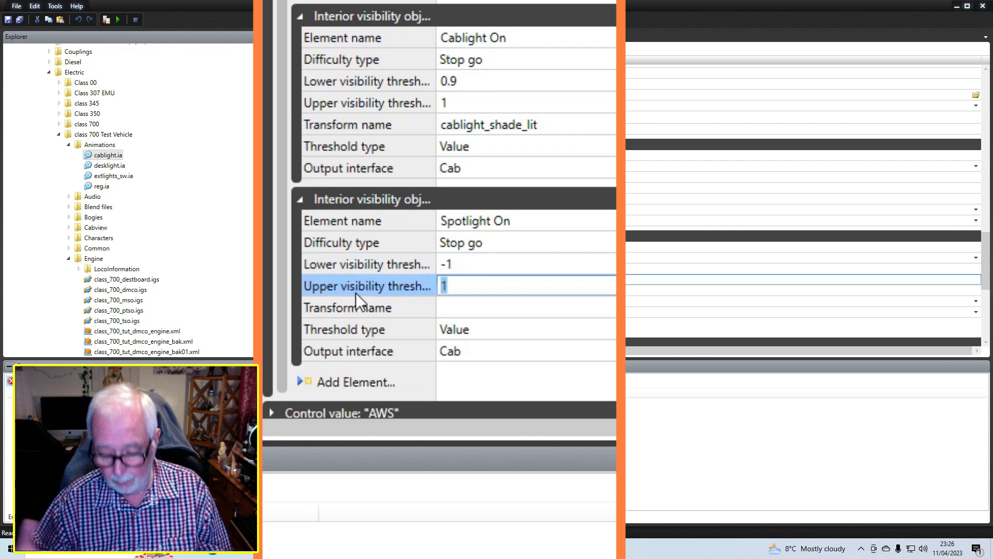
type("-")
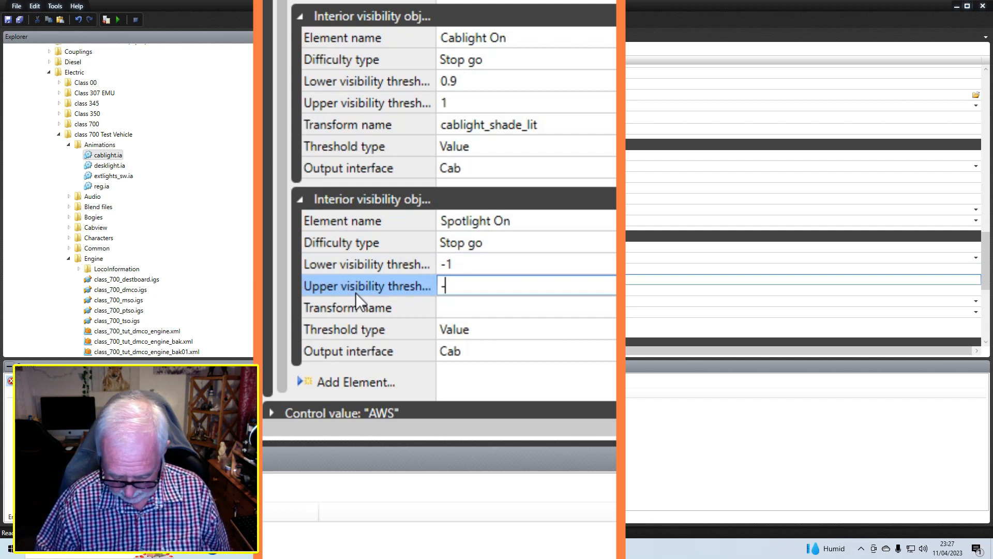
type("0.9")
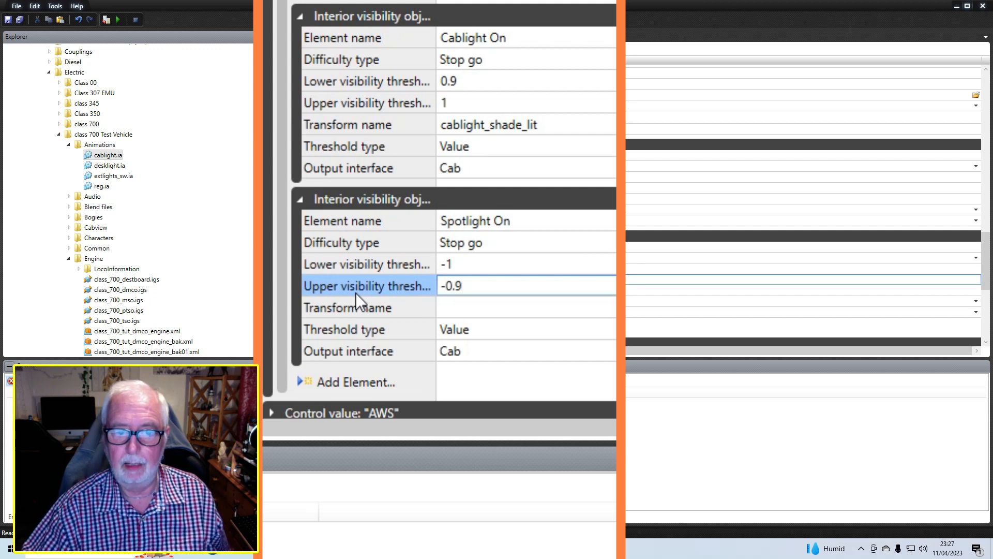
- Set the Spotlight On element's transform name to "spotlight_lit", keeping its difficulty type at Stop go
left_click(520, 306)
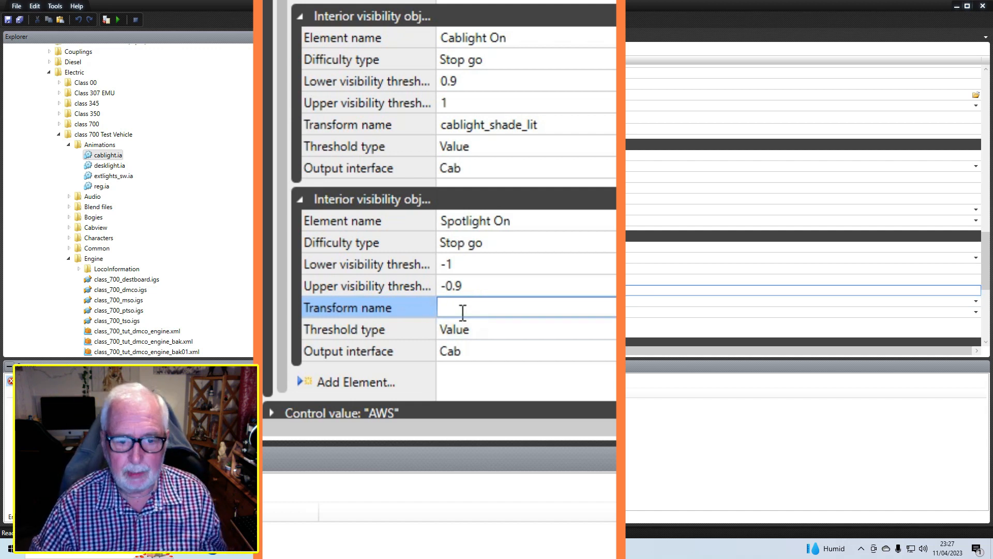
type("spot")
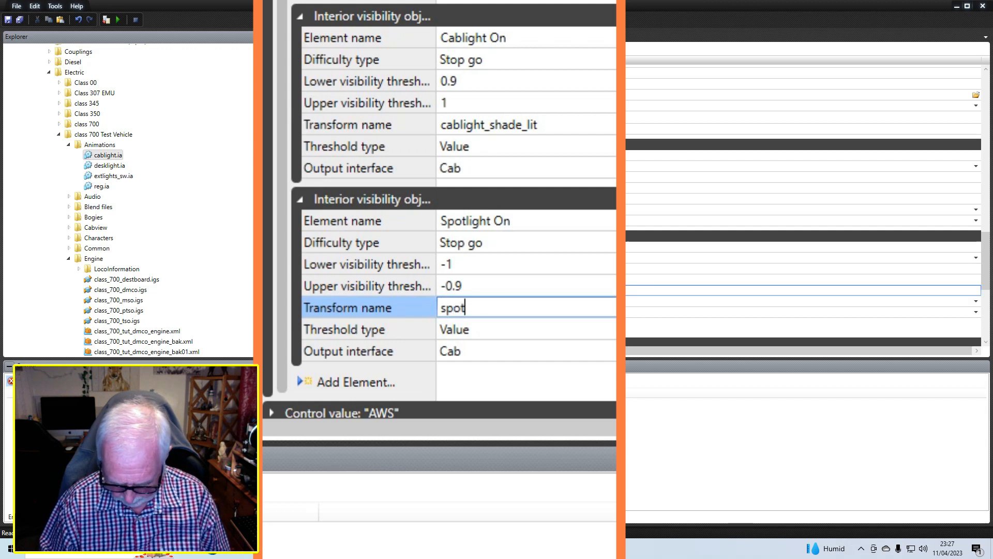
type("light")
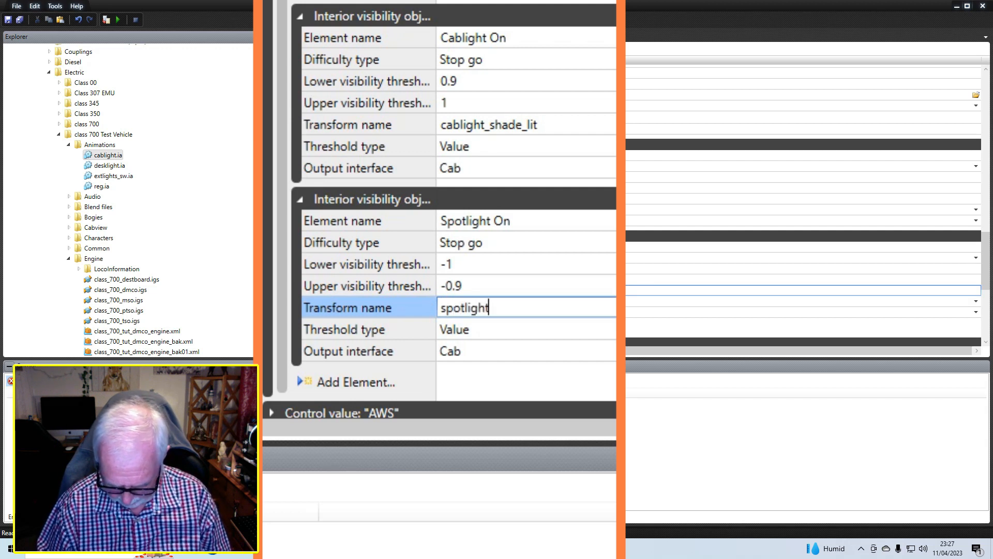
type("_lit")
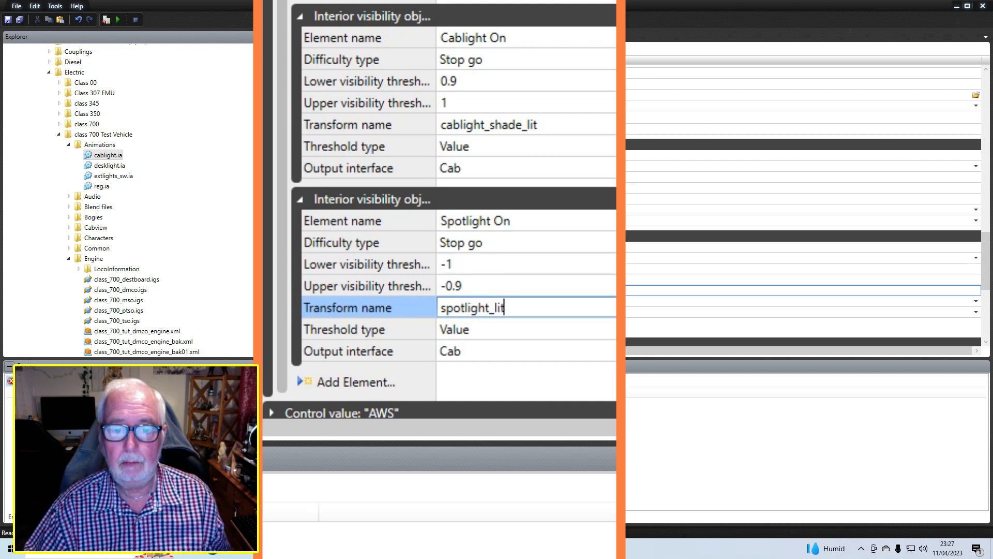
left_click(589, 242)
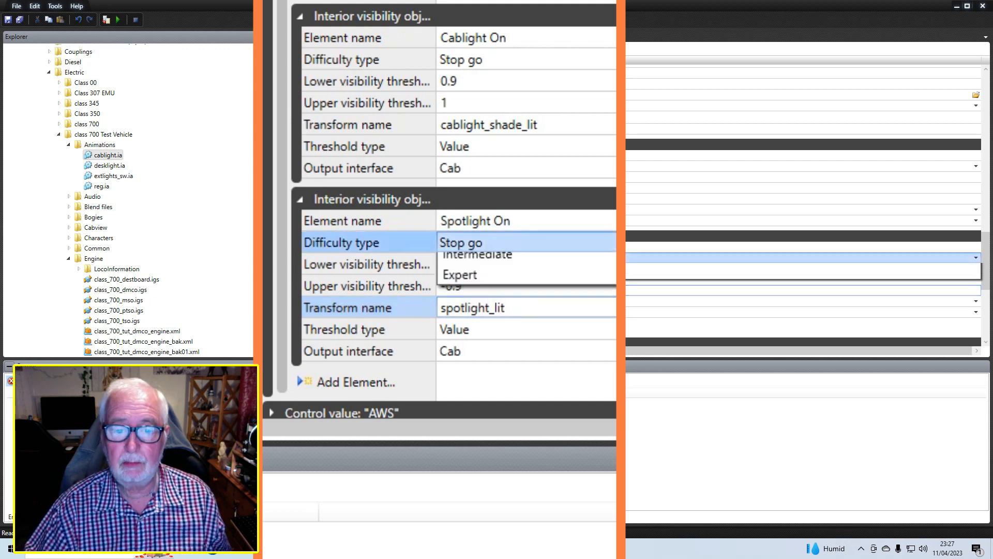
left_click(511, 379)
scroll(461, 325, "down", 2)
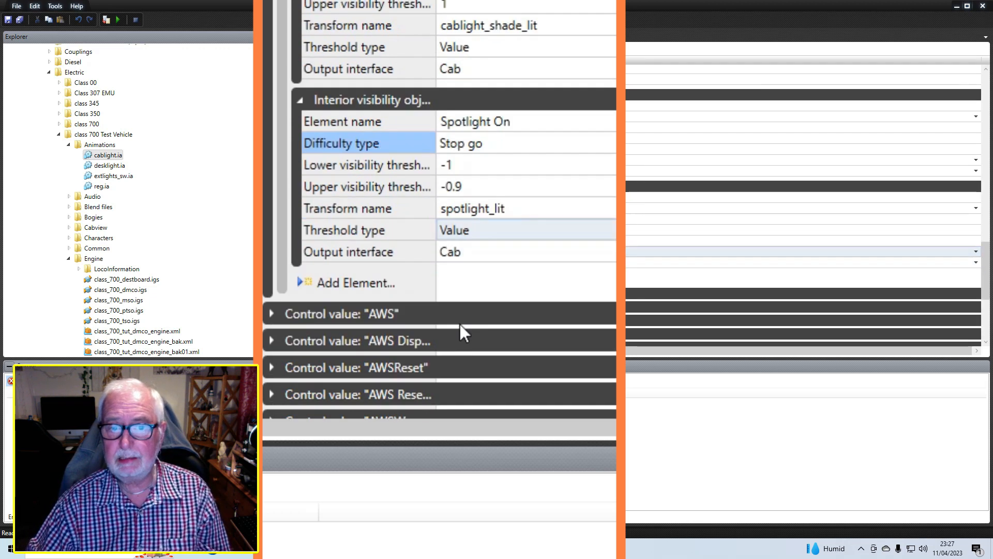
scroll(460, 324, "up", 6)
scroll(461, 314, "up", 6)
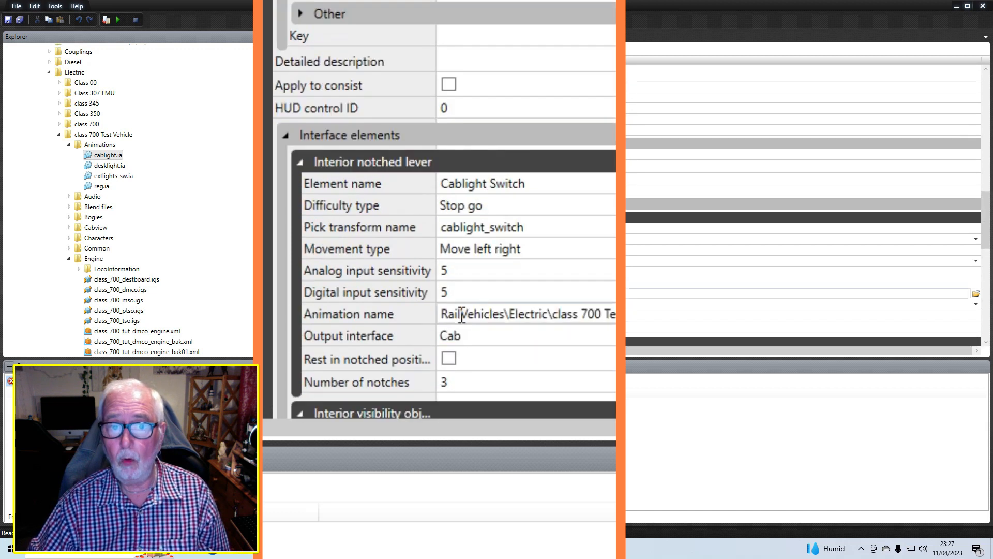
scroll(460, 316, "up", 3)
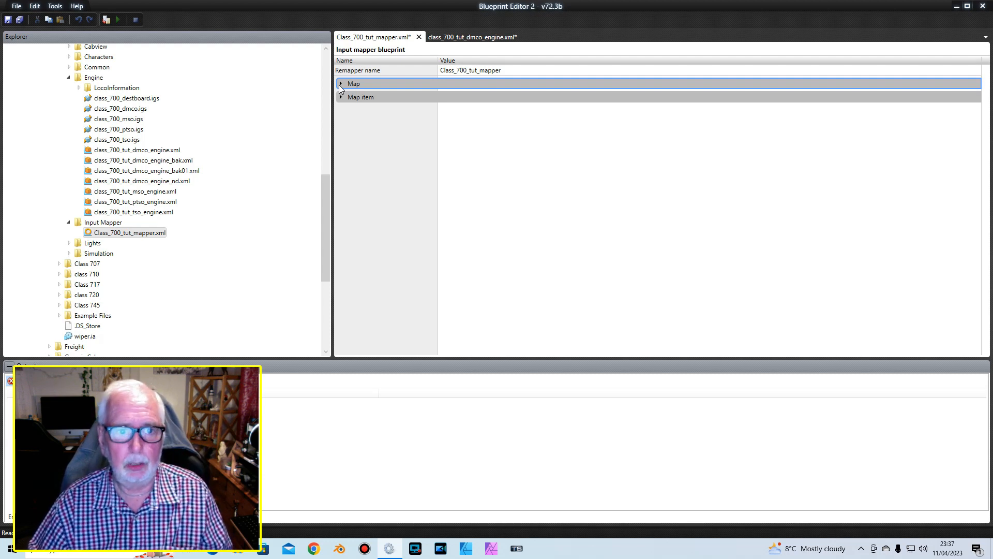
- Examine the existing AWSReset entry in the input mapper's map, including its key, name and parameter fields
left_click(340, 85)
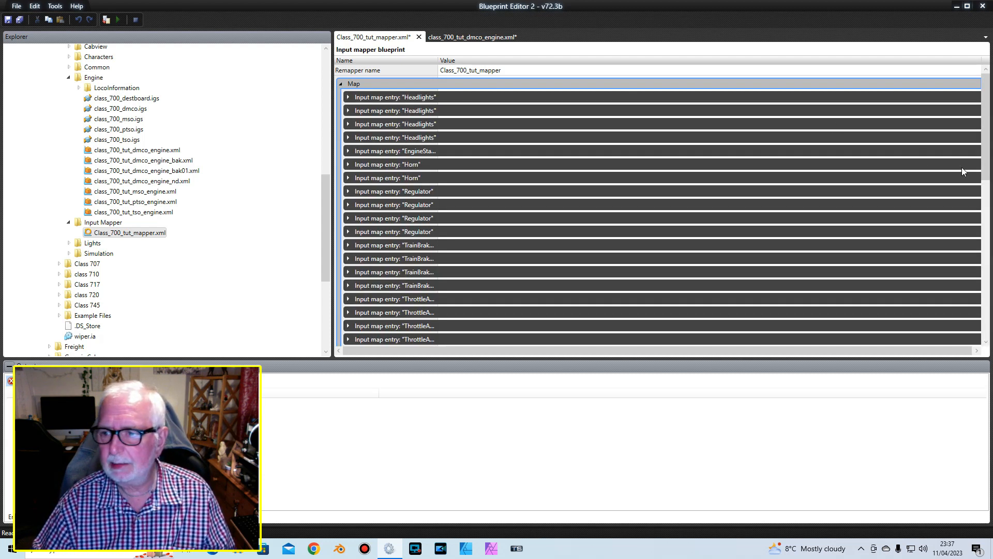
scroll(962, 169, "down", 10)
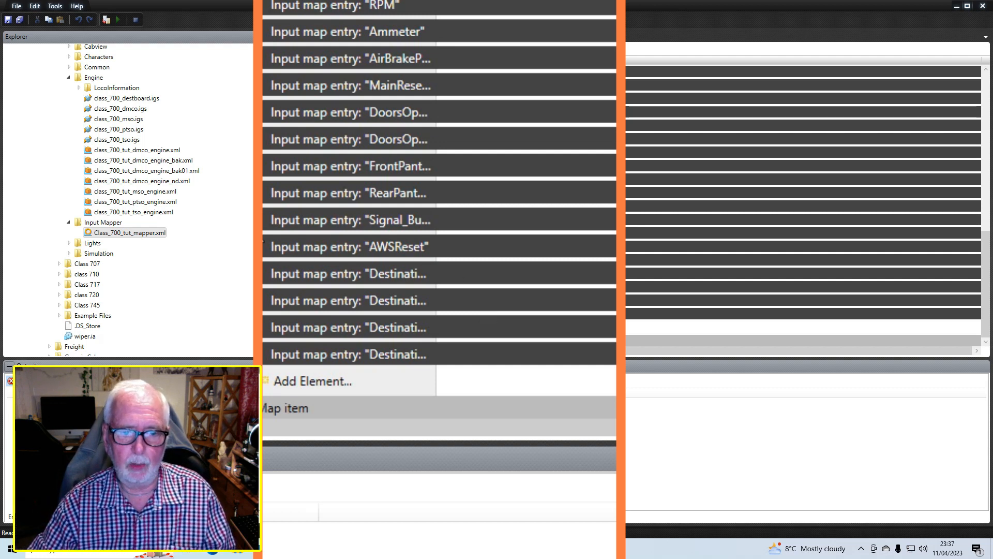
left_click(259, 248)
scroll(611, 217, "down", 3)
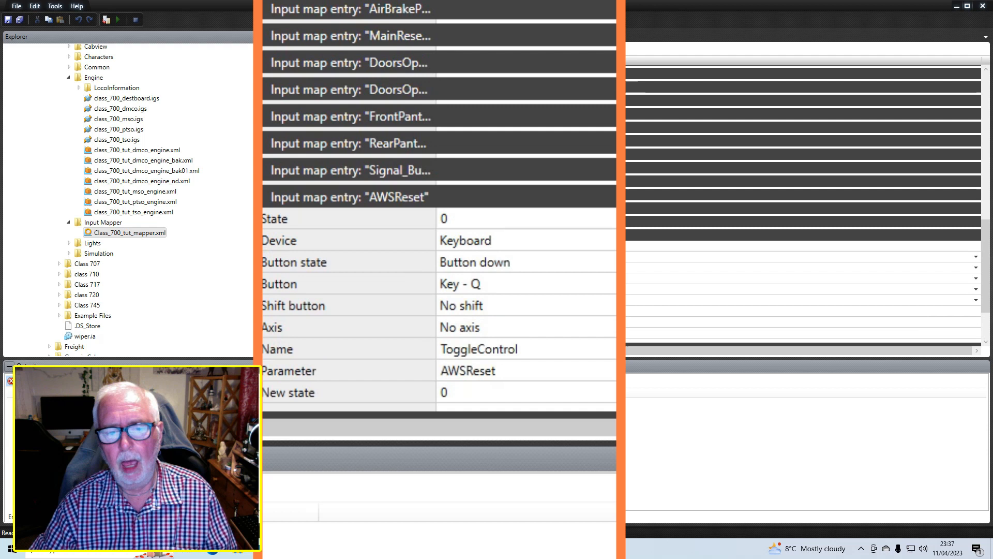
scroll(600, 255, "down", 1)
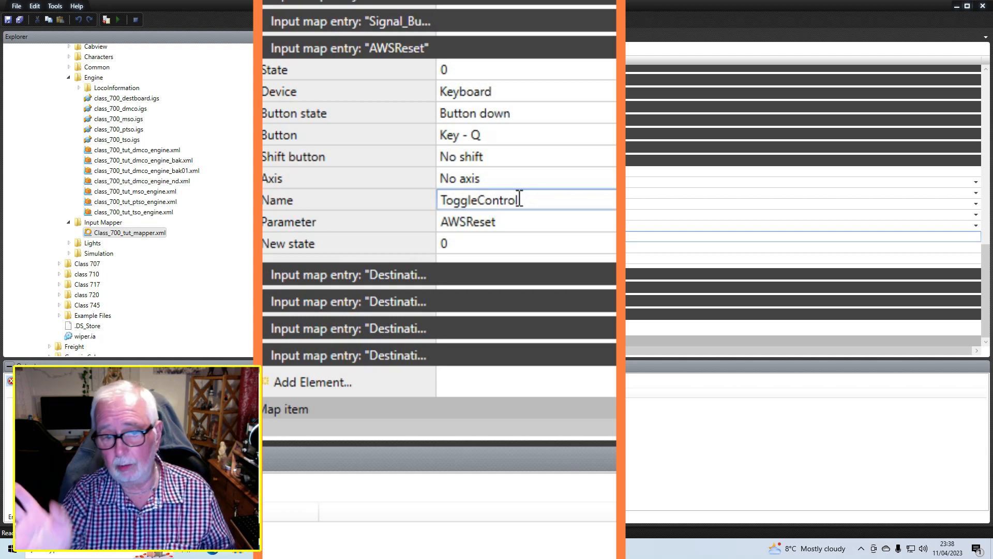
left_click(267, 49)
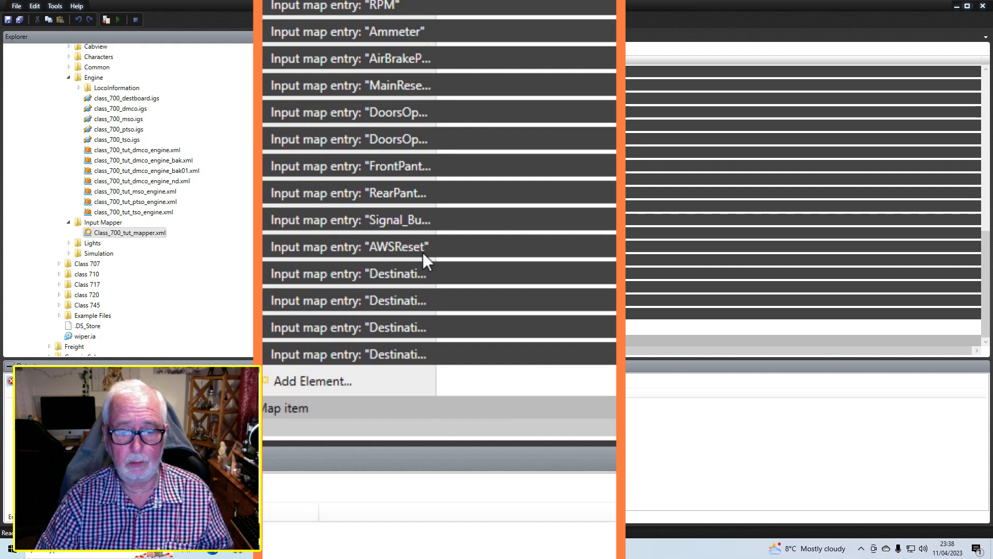
- Add a new entry to the end of the input map, keeping the Keyboard device and the Button down state
left_click(308, 381)
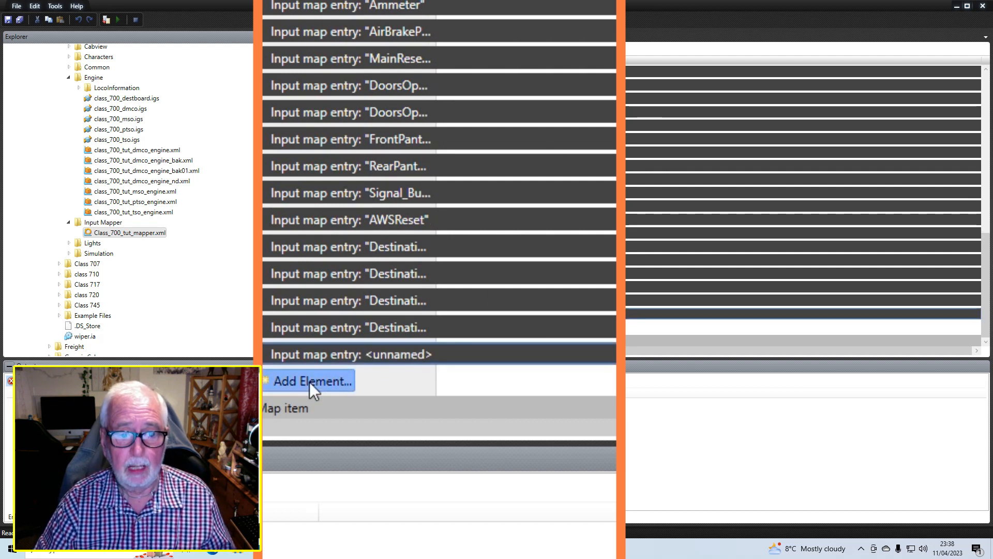
left_click(259, 355)
scroll(455, 295, "down", 4)
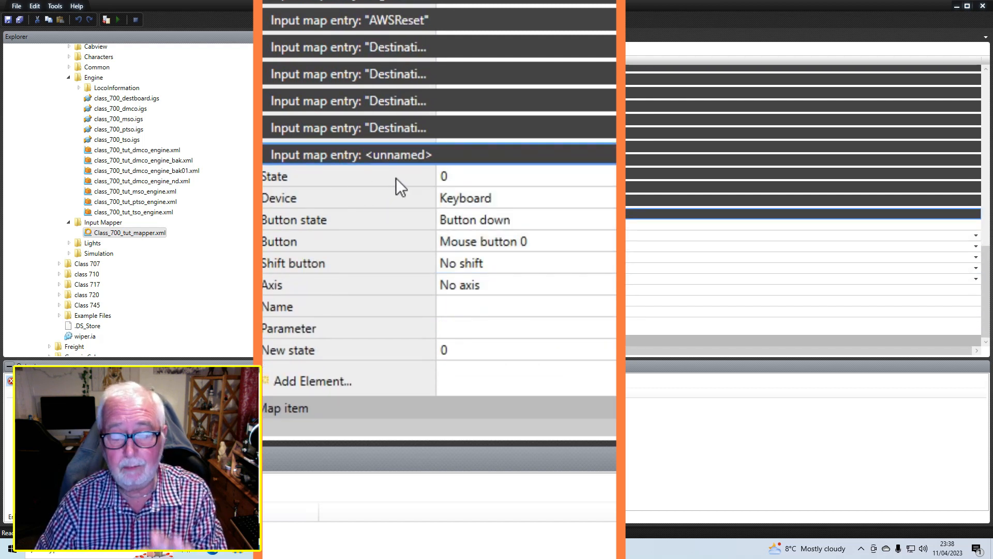
left_click(358, 181)
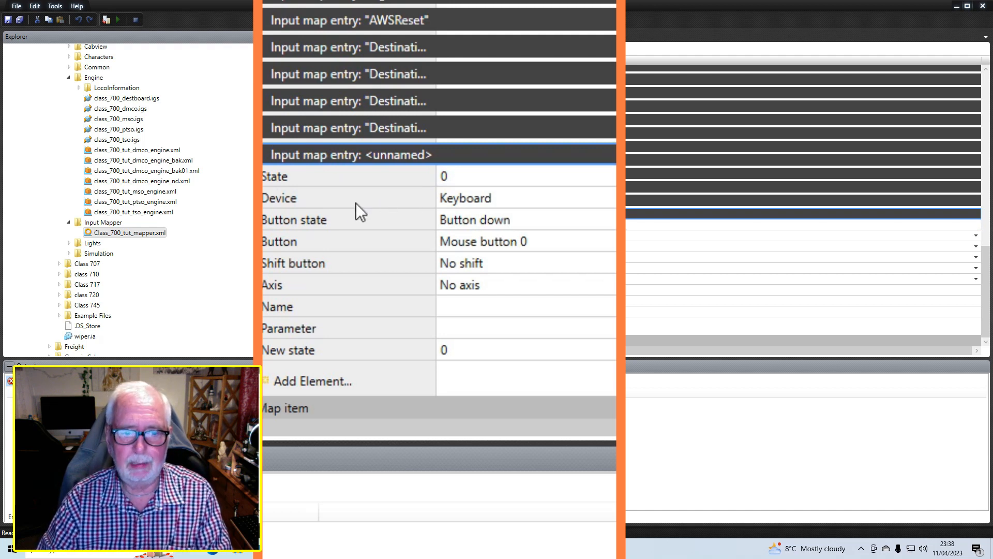
left_click(455, 205)
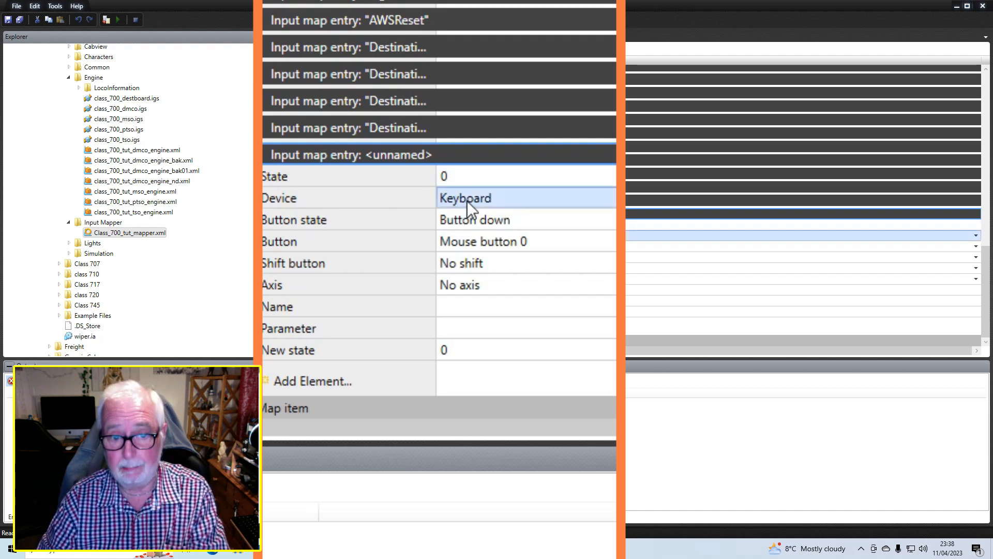
left_click(375, 222)
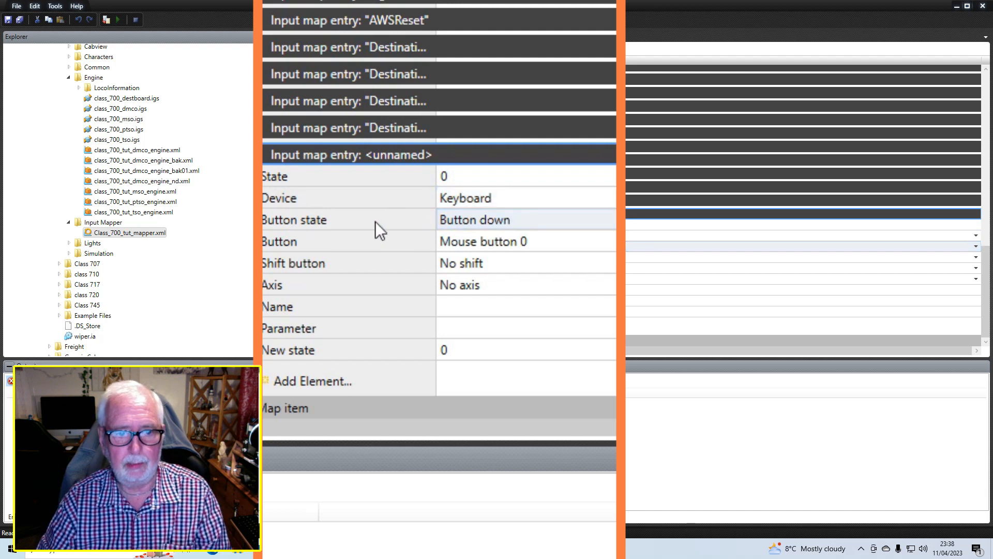
left_click(461, 219)
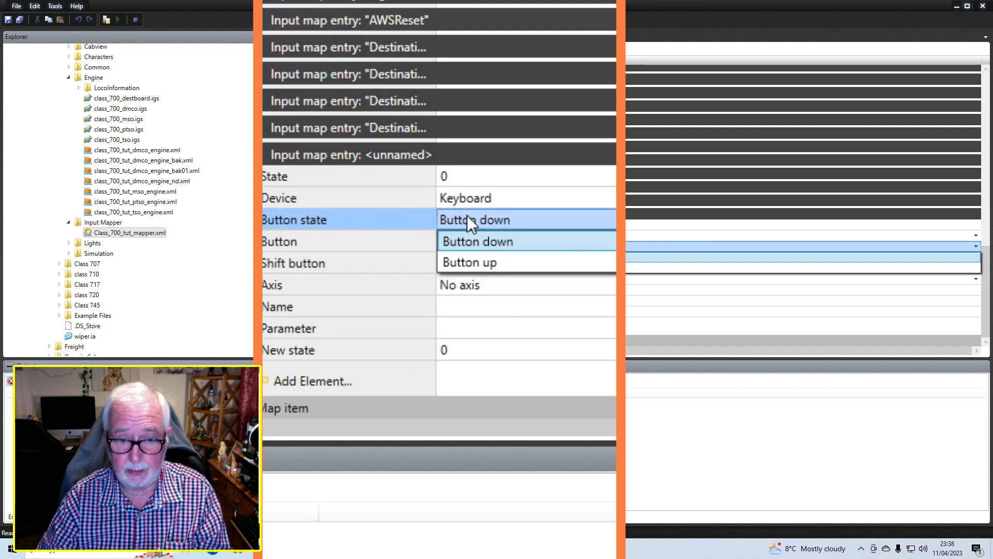
left_click(481, 239)
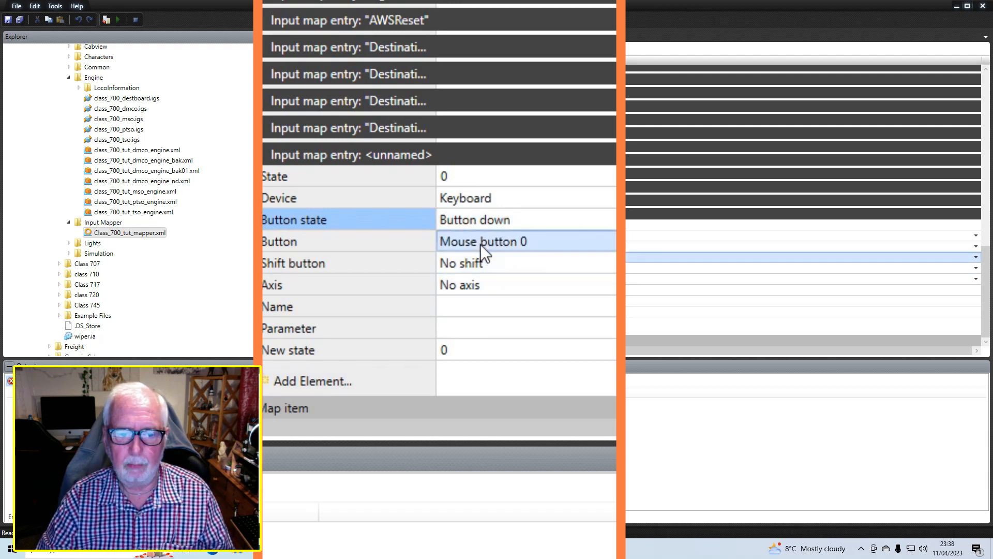
- Assign Key - L to the new input map entry, keeping its shift button at No shift
left_click(480, 243)
scroll(559, 355, "down", 10)
scroll(554, 385, "down", 6)
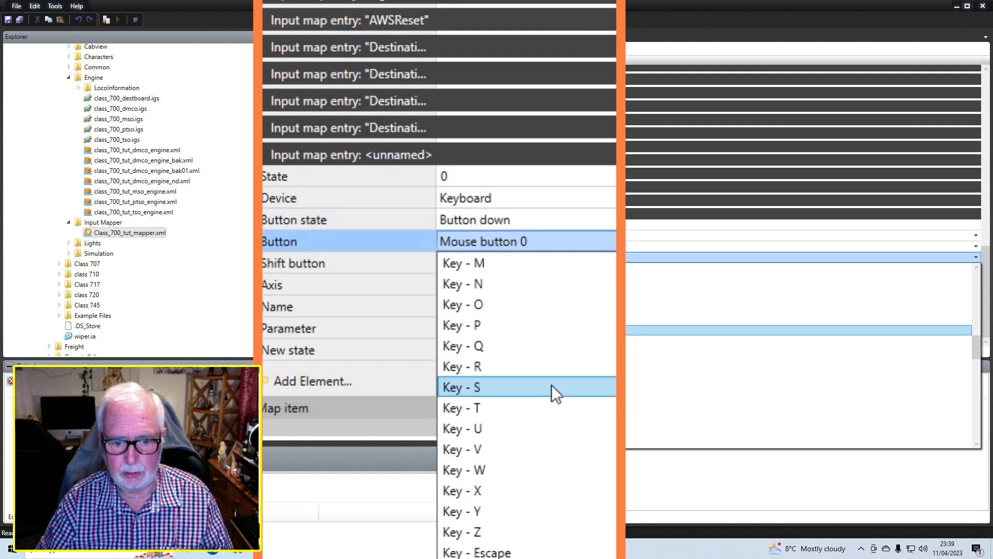
scroll(538, 388, "up", 1)
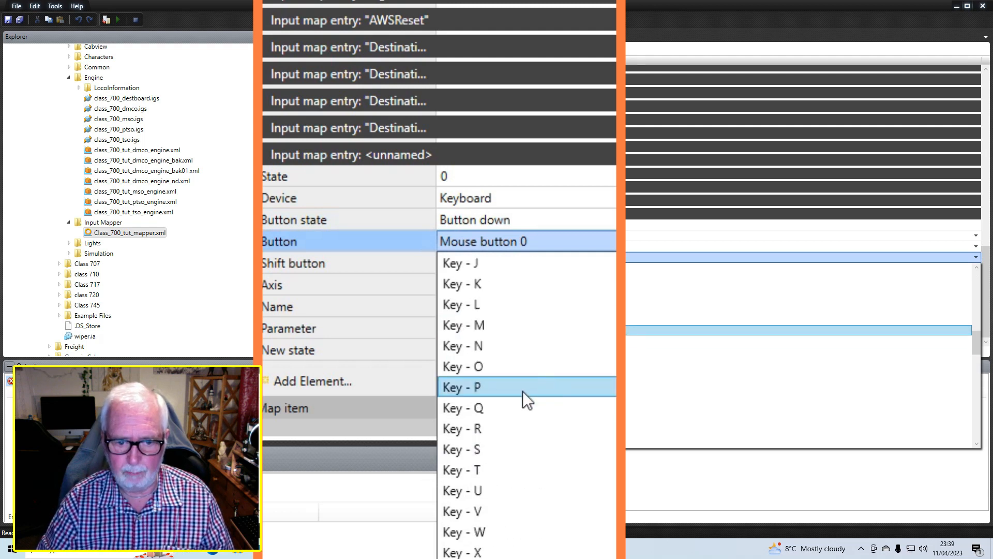
left_click(456, 305)
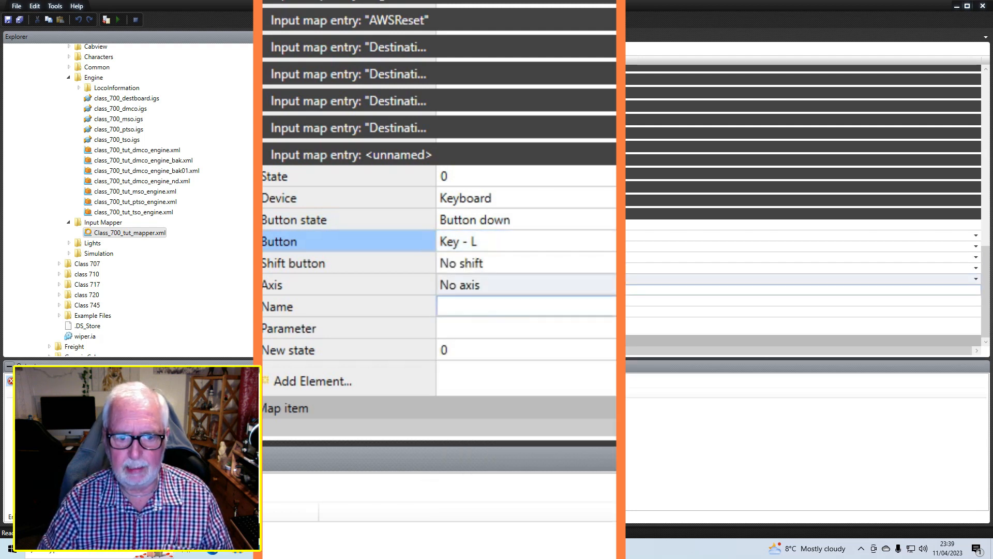
left_click(495, 266)
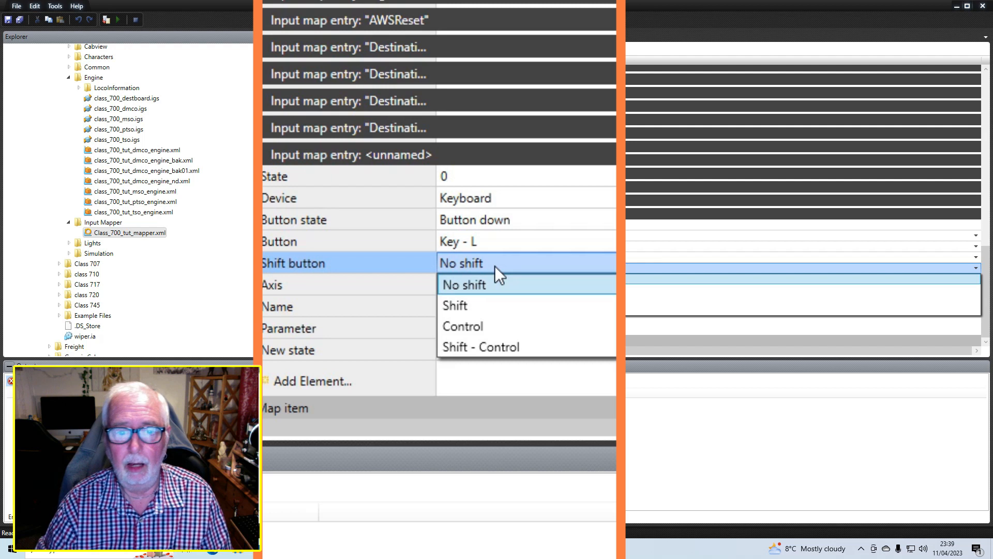
left_click(484, 262)
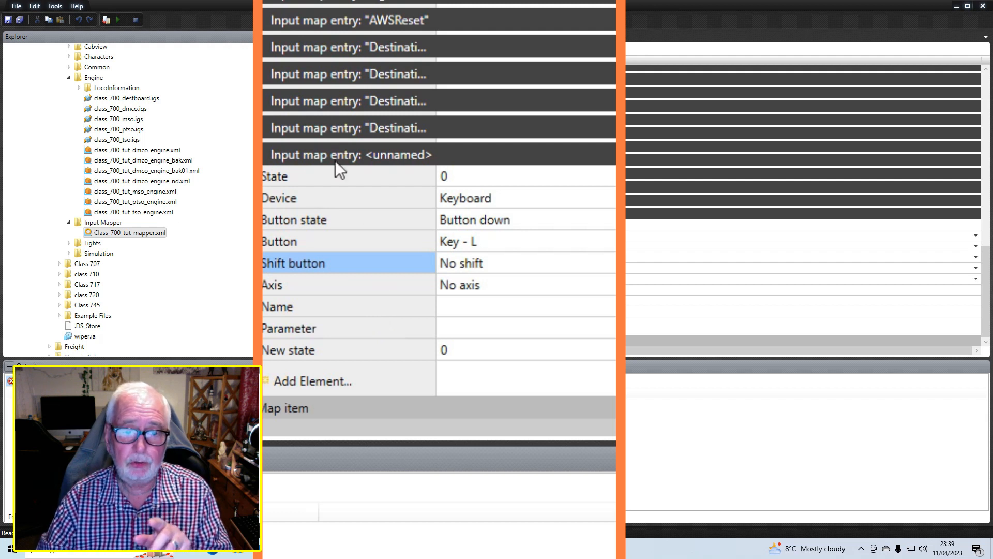
- Check which control command name the AWSReset map entry uses
left_click(257, 21)
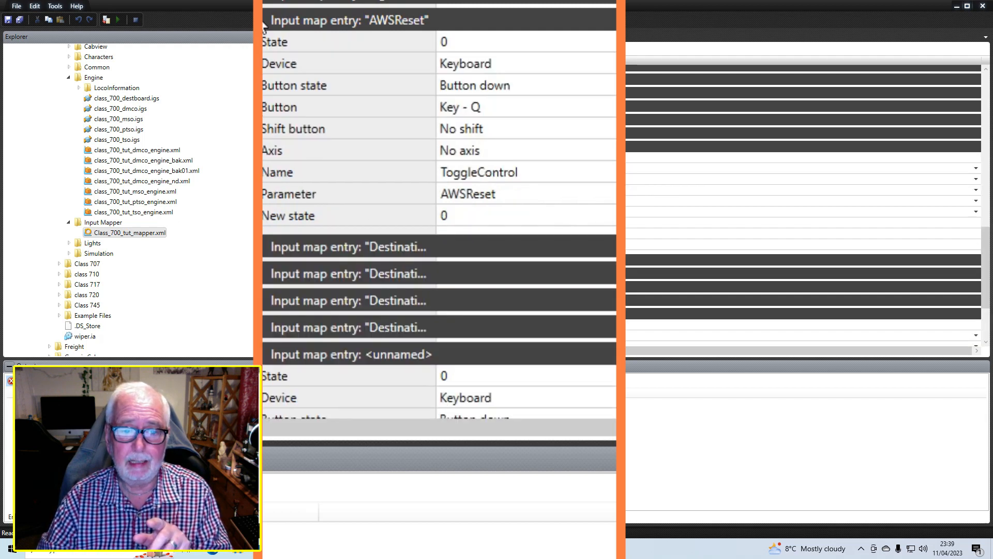
left_click(510, 173)
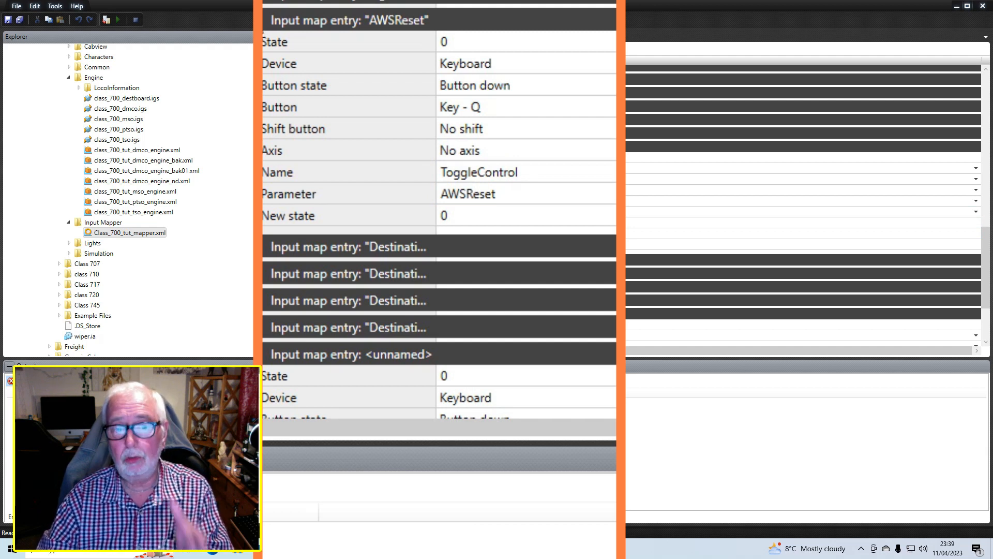
left_click(265, 20)
- Set the name of the new Key - L map entry to "IncreaeControlStart"
left_click(527, 264)
left_click(478, 304)
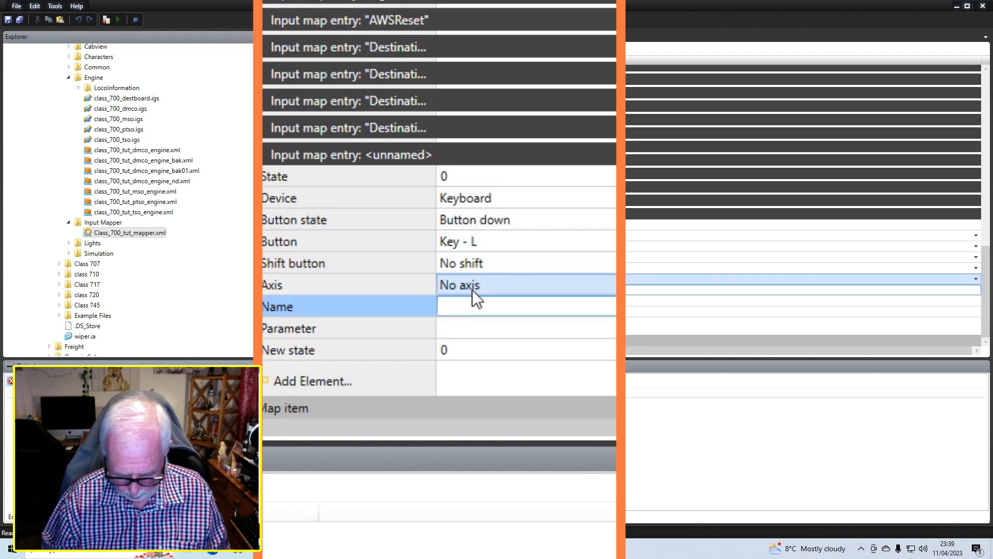
type("In")
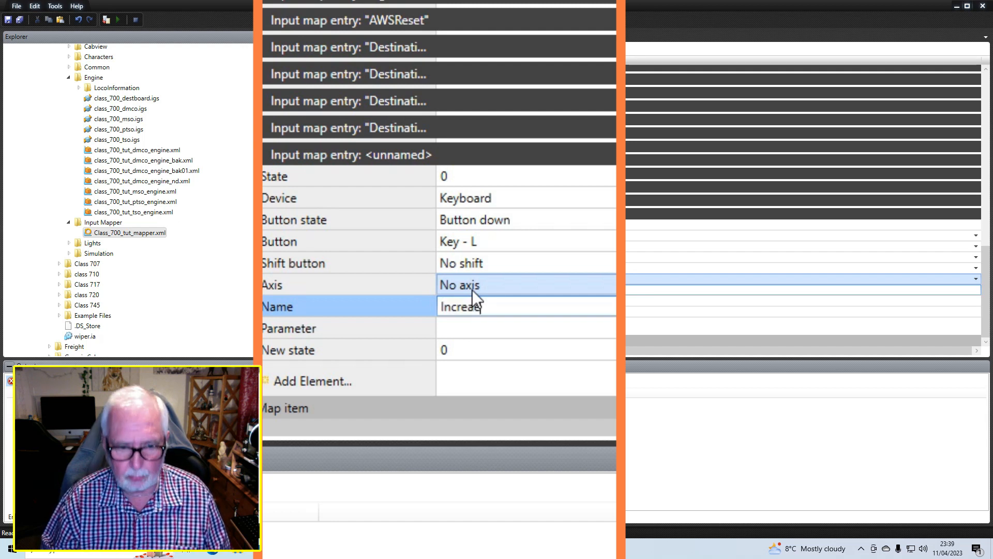
type("creaseControl")
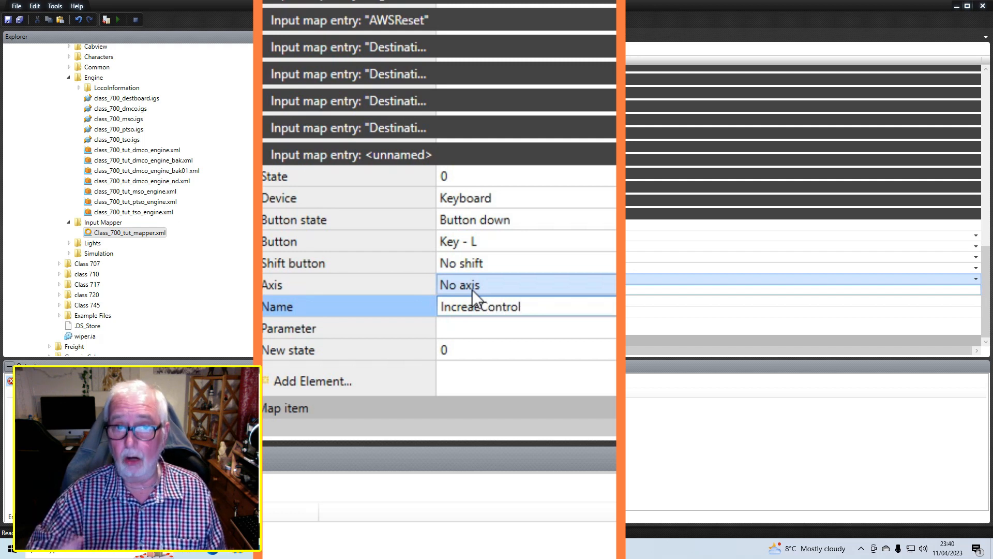
type("Start")
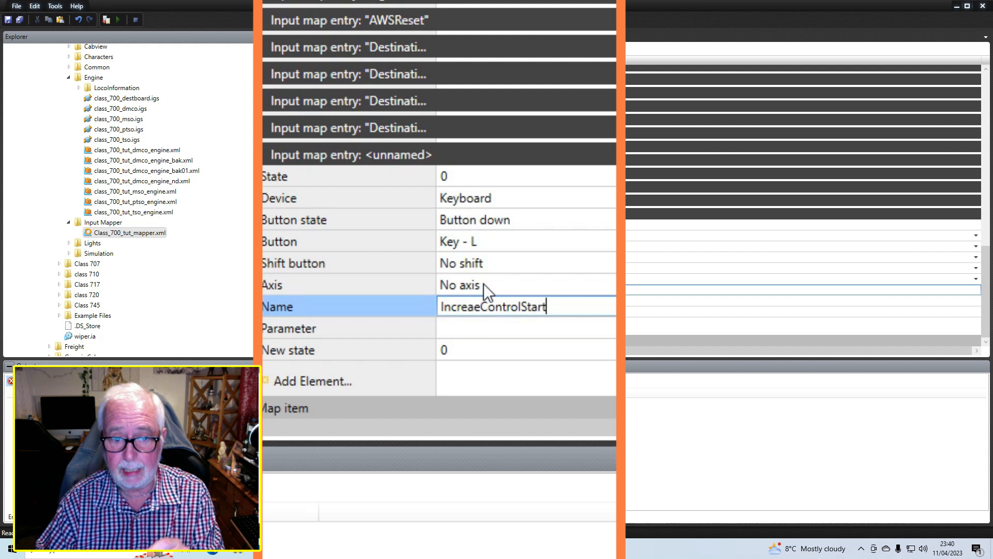
- Set the parameter of the new Key - L map entry to "CabLightControl"
left_click(457, 331)
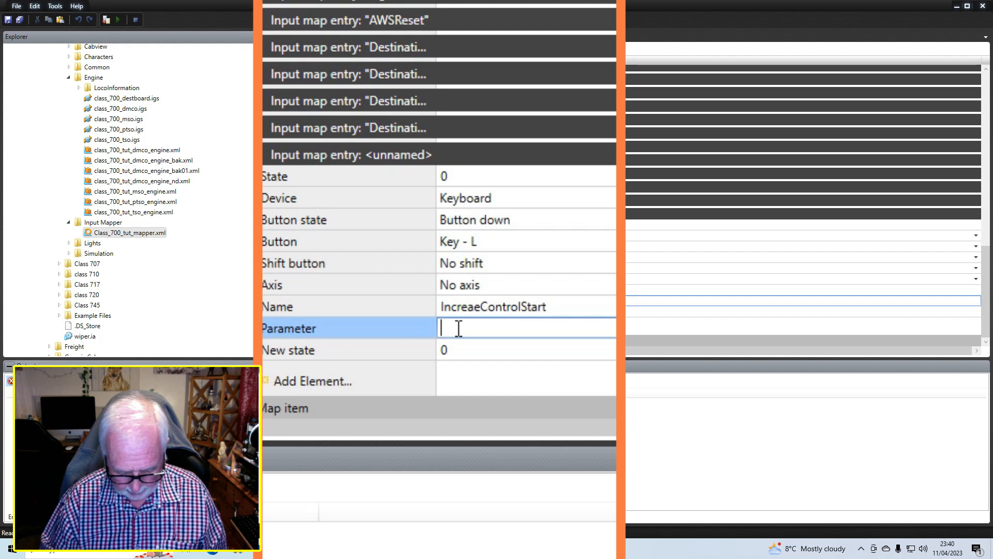
type("C")
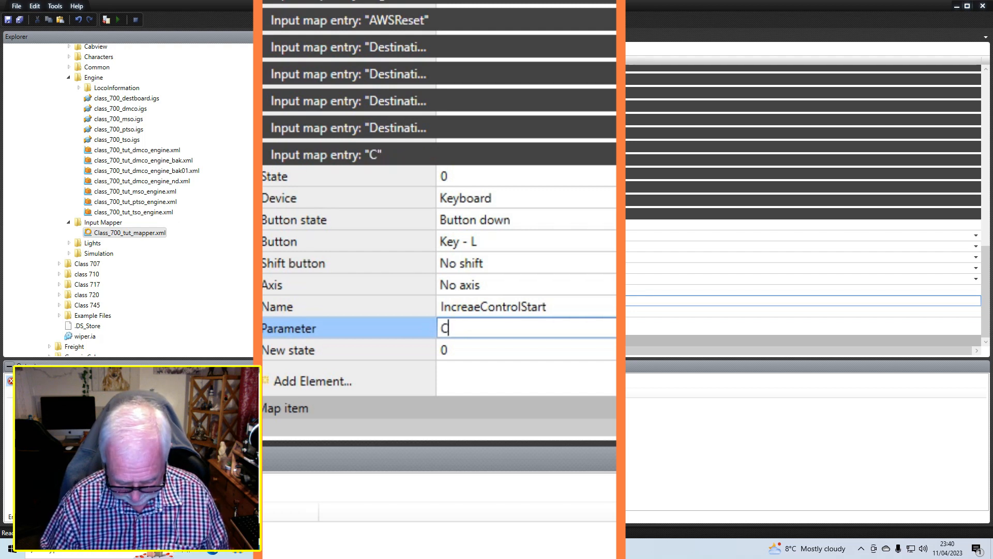
type("abL")
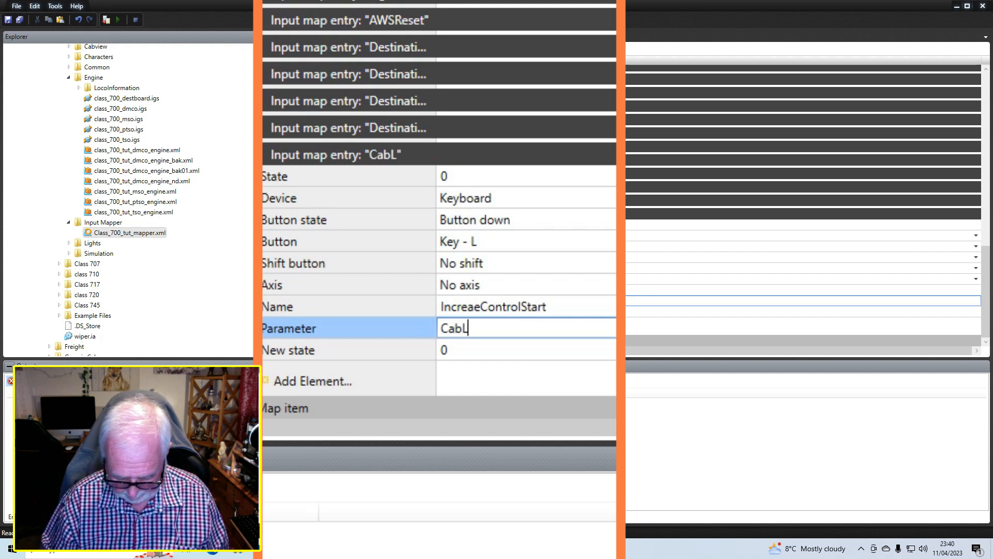
type("ightC")
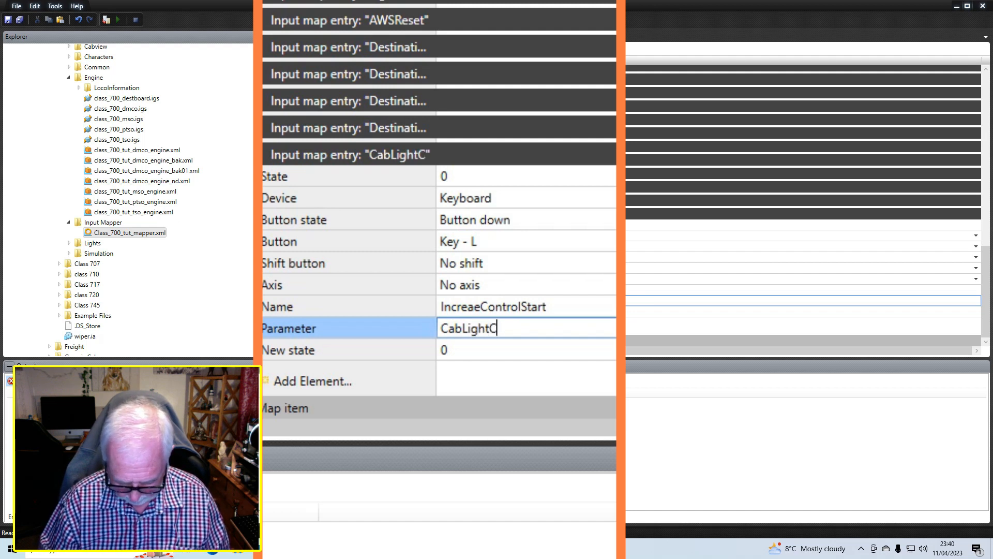
type("ontrol")
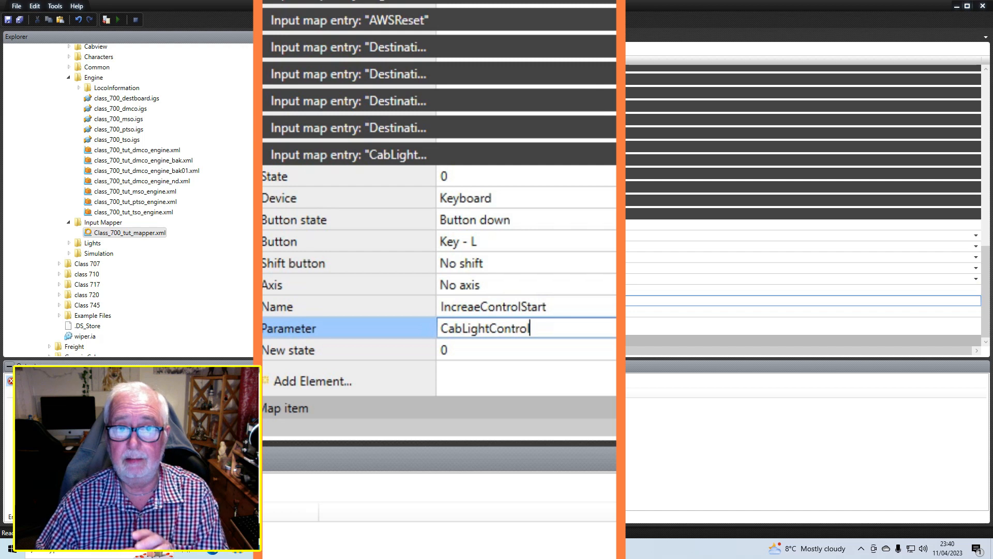
- Review the cab light control's settings in the engine blueprint, and return to the mapper entry's parameter
key("ctrl+Tab")
scroll(444, 2, "up", 8)
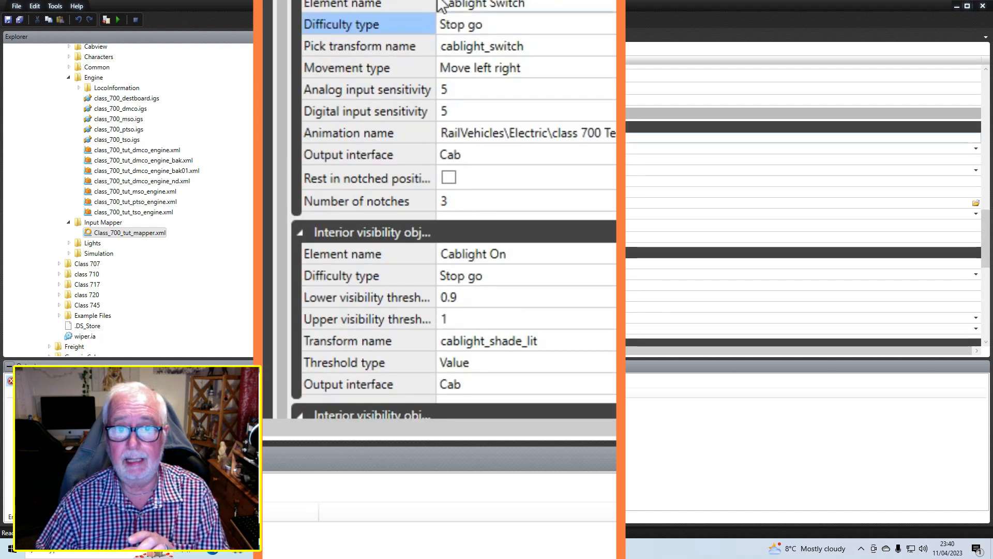
scroll(444, 1, "up", 2)
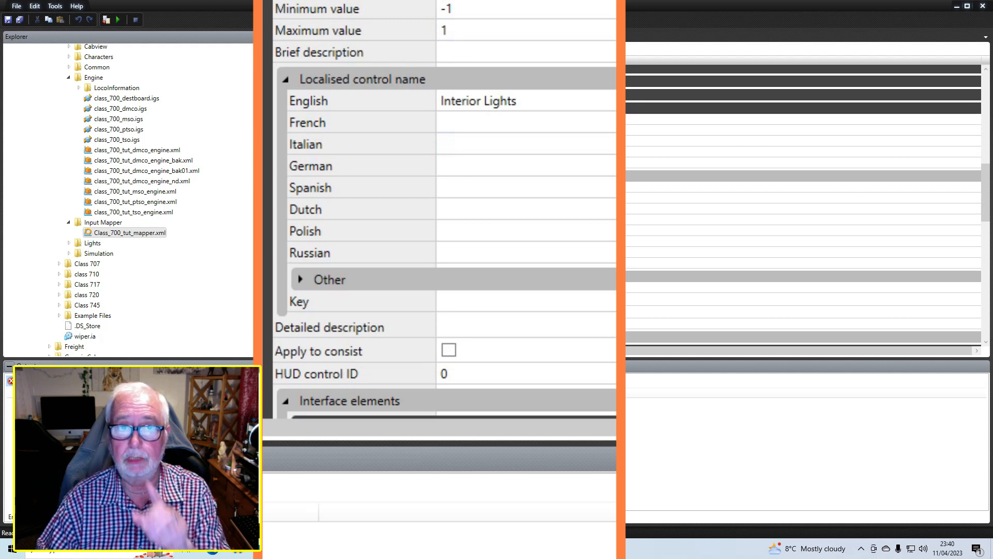
left_click(484, 328)
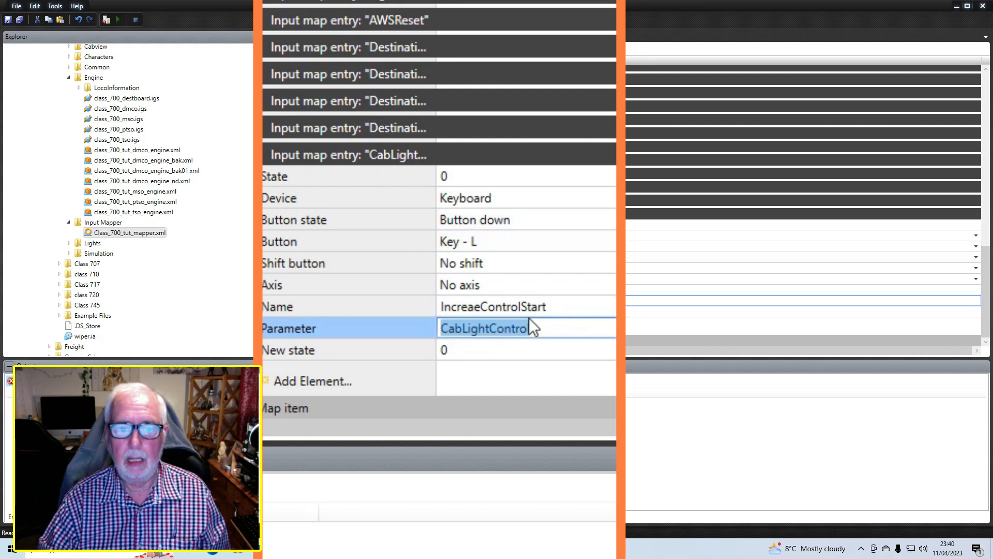
- Collapse the CabLightControl map entry and add another entry to the input map
left_click(264, 157)
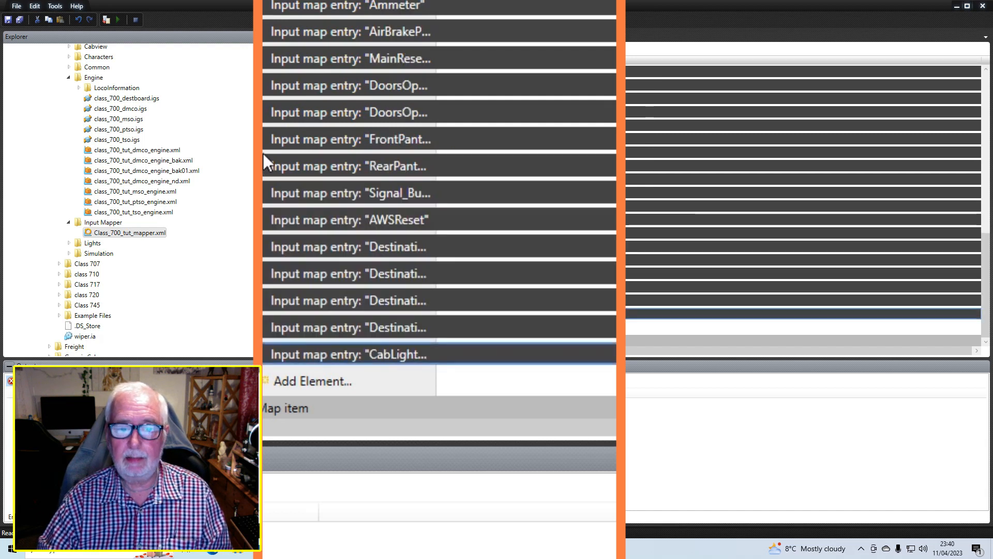
right_click(306, 374)
left_click(277, 377)
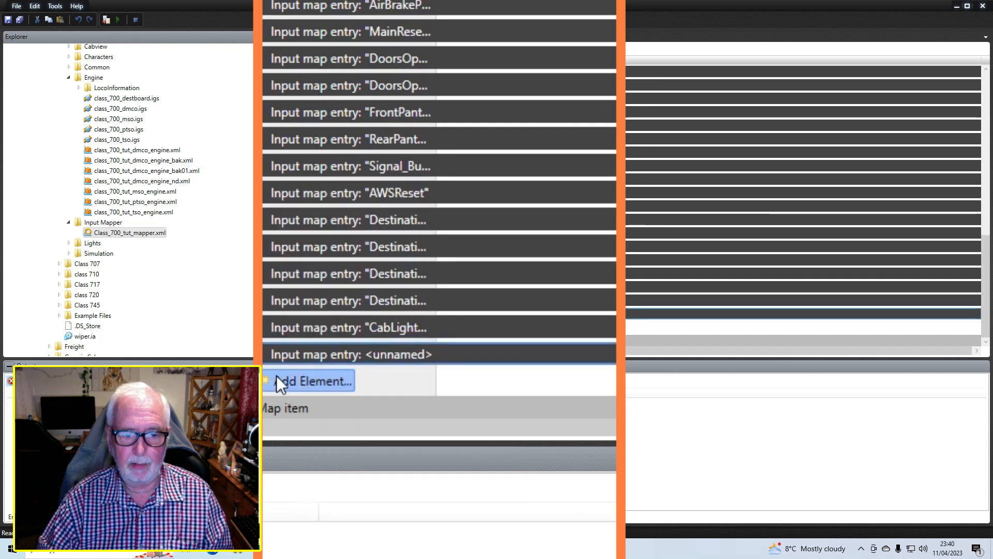
- Copy the CabLightControl map entry onto the new unnamed map entry and expand the pasted entry
right_click(349, 324)
left_click(407, 414)
left_click(324, 348)
right_click(324, 349)
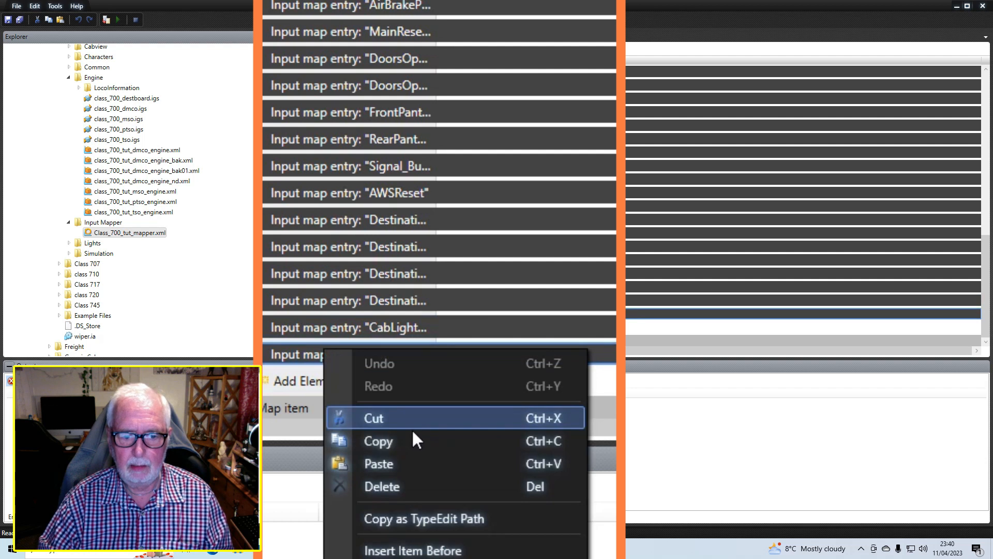
left_click(414, 464)
left_click(262, 360)
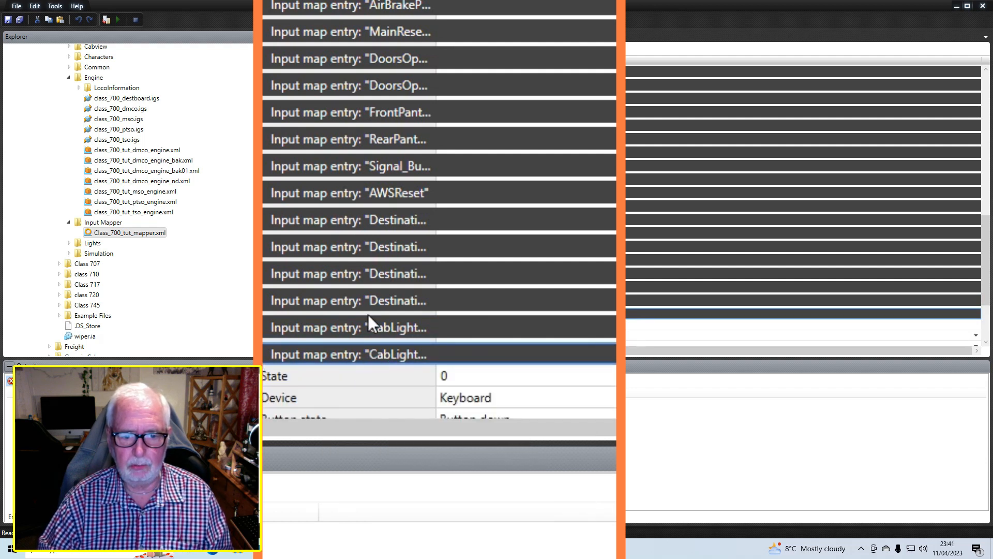
- Set the pasted CabLightControl entry's button state to Button up and its name to "IncreaeControlStop"
scroll(445, 306, "down", 4)
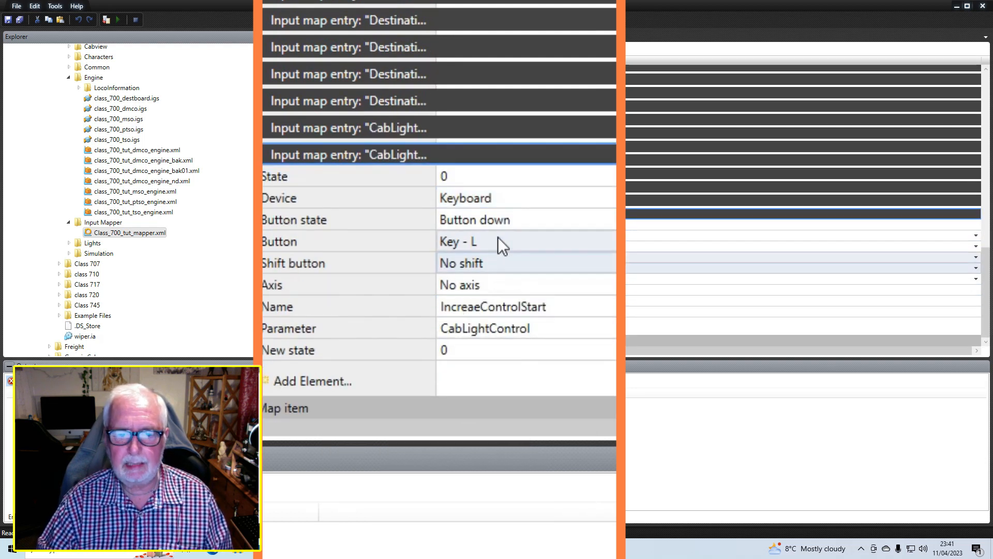
left_click(478, 224)
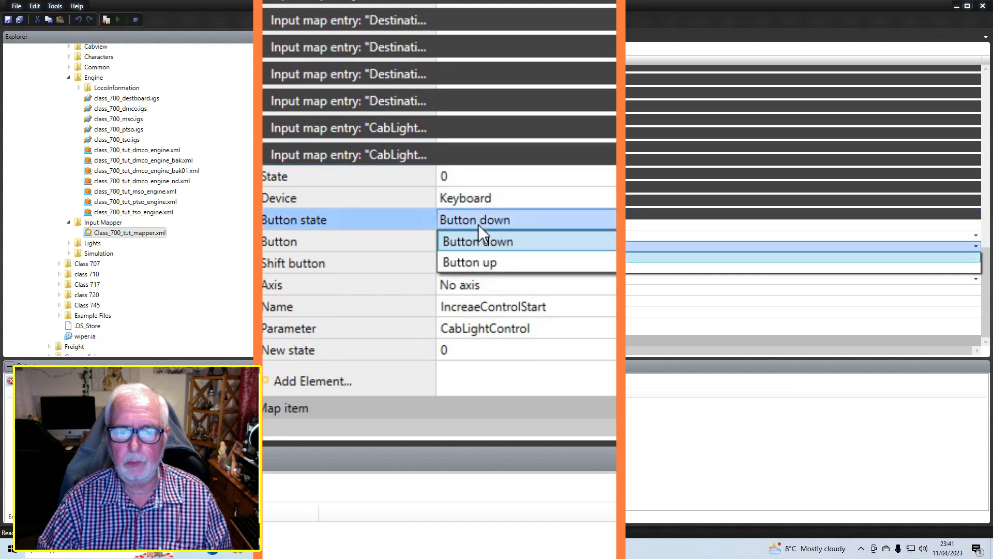
left_click(482, 261)
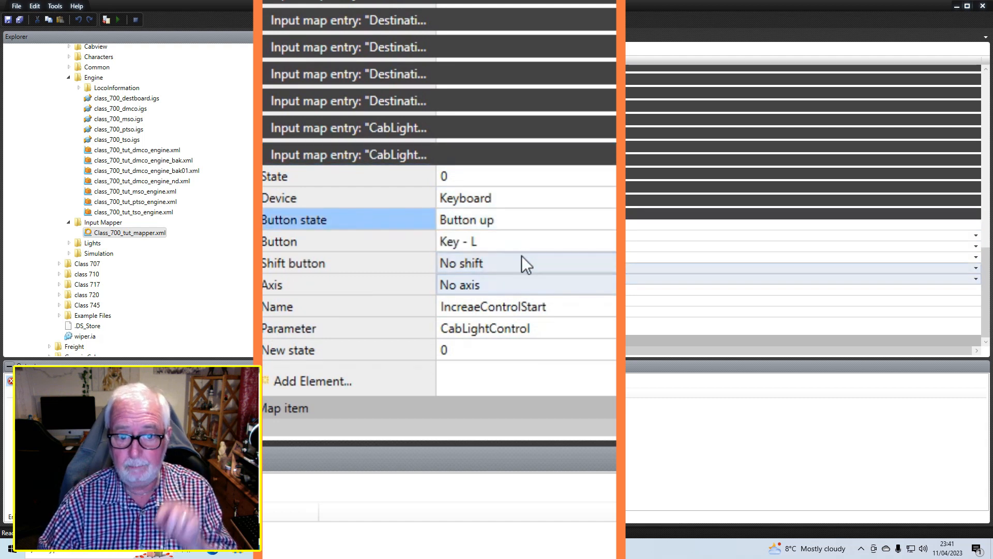
left_click(554, 311)
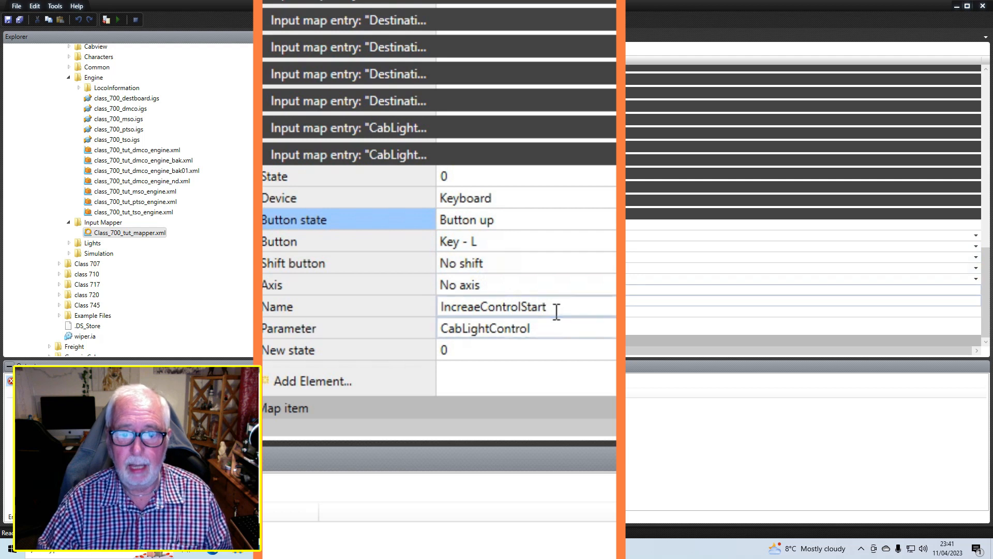
left_click_drag(528, 307, 570, 313)
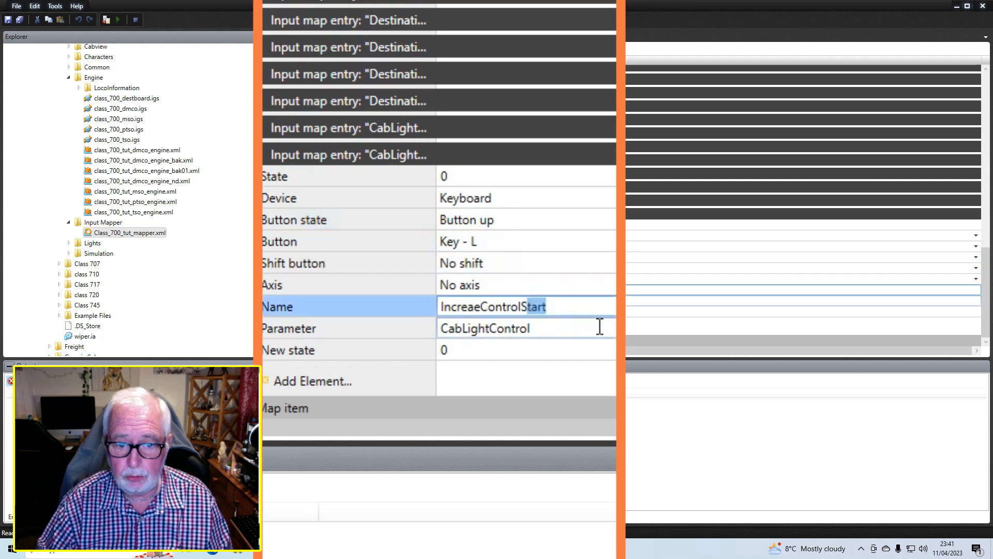
type("top")
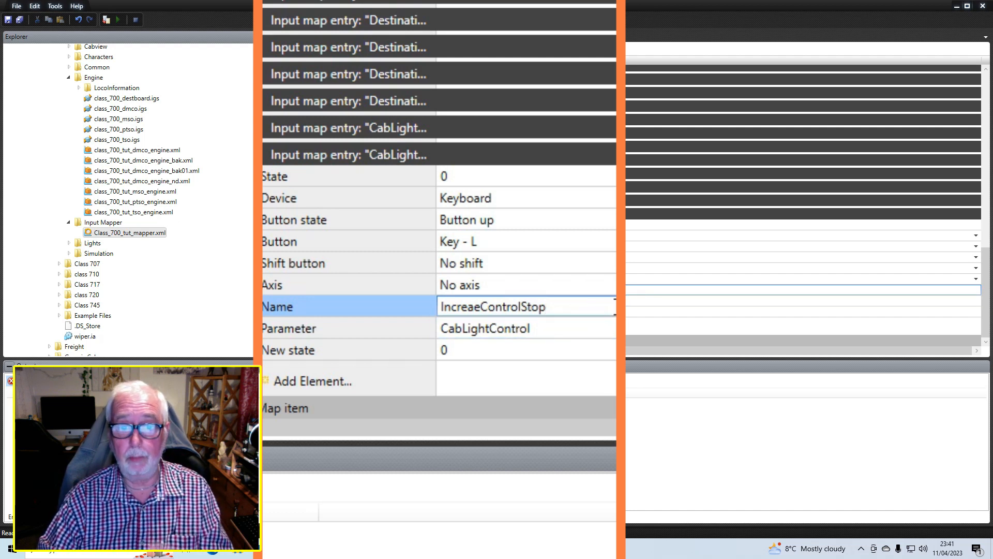
left_click(264, 155)
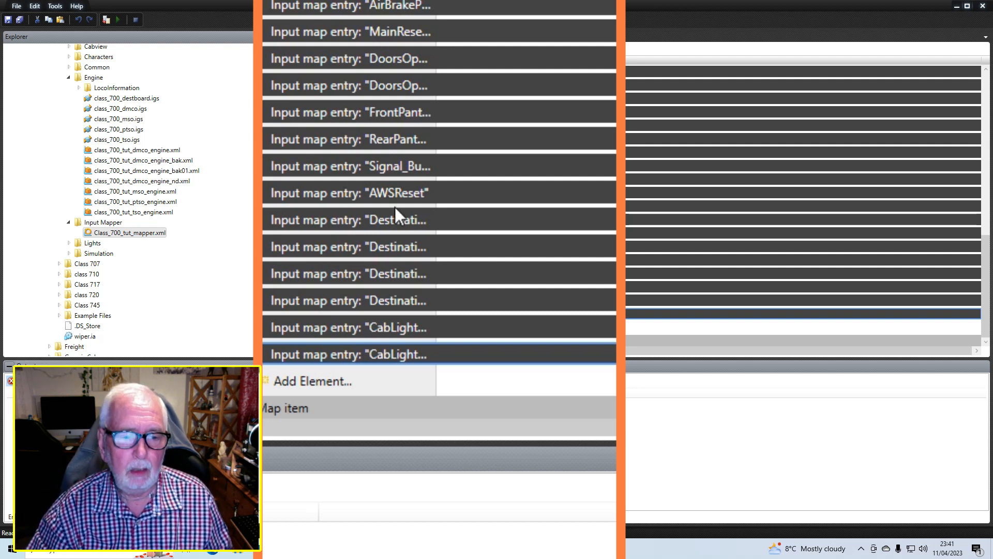
- Add another input map entry and set its button to Key - L
left_click(296, 380)
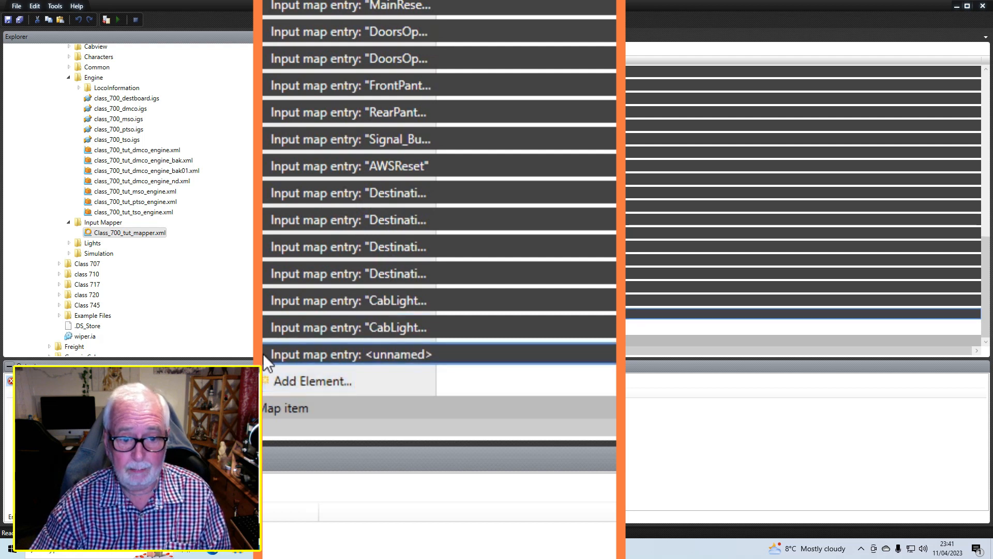
scroll(405, 301, "down", 4)
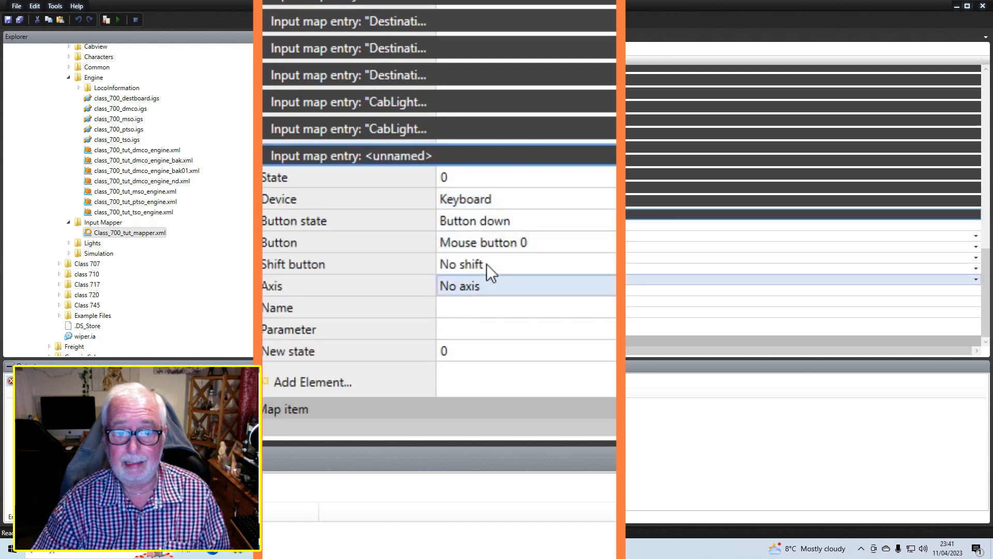
left_click(533, 242)
scroll(523, 408, "down", 10)
scroll(525, 432, "down", 4)
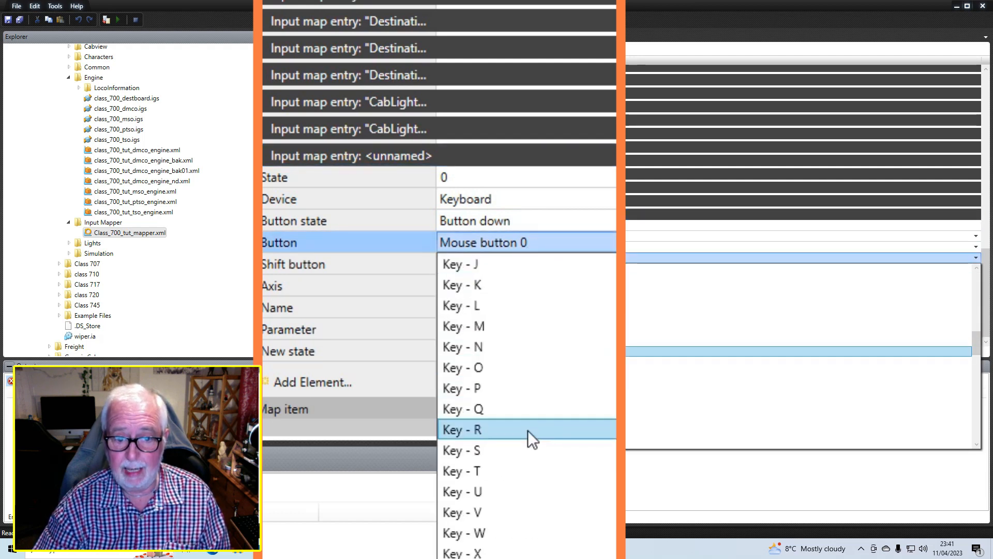
left_click(483, 307)
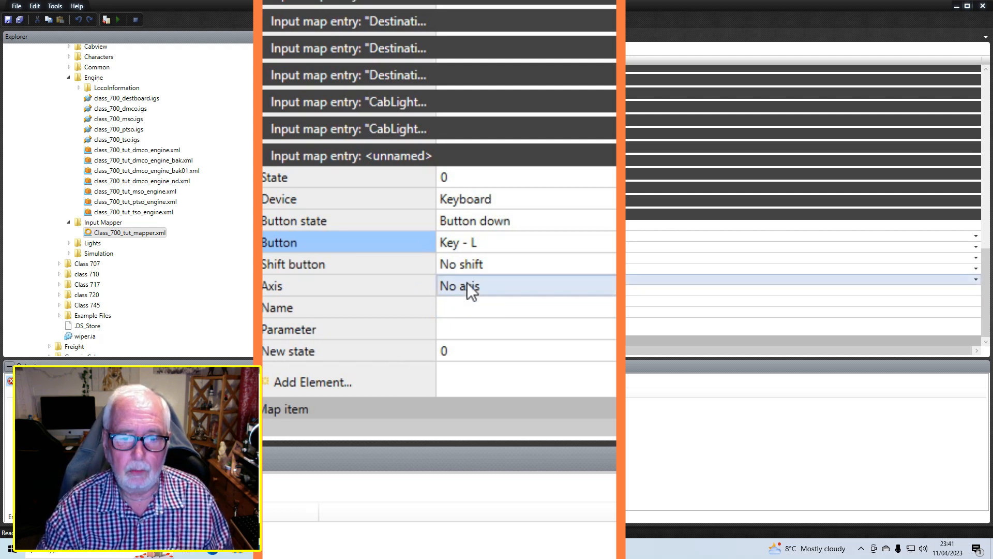
- Set the shift button of the new unnamed Key - L map entry to Shift
left_click(480, 268)
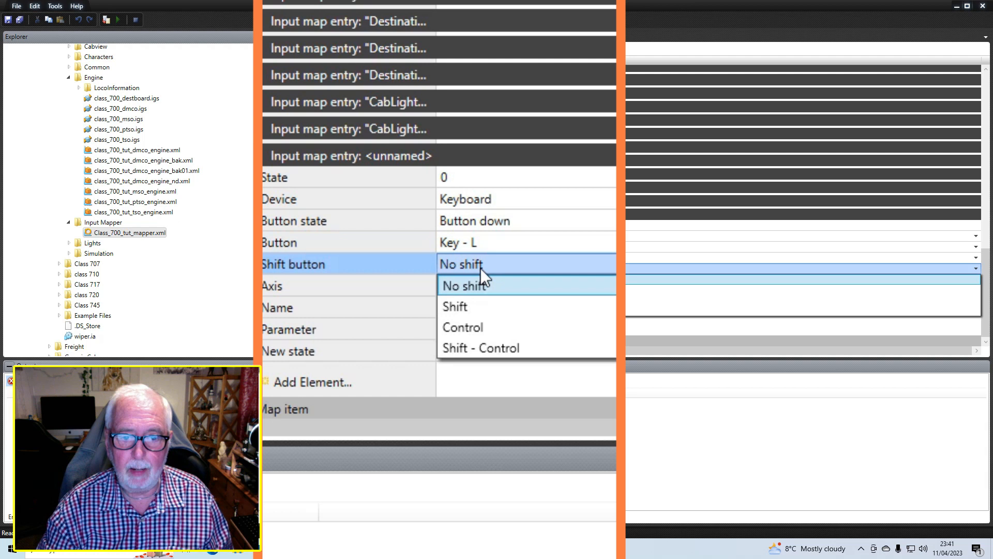
left_click(489, 307)
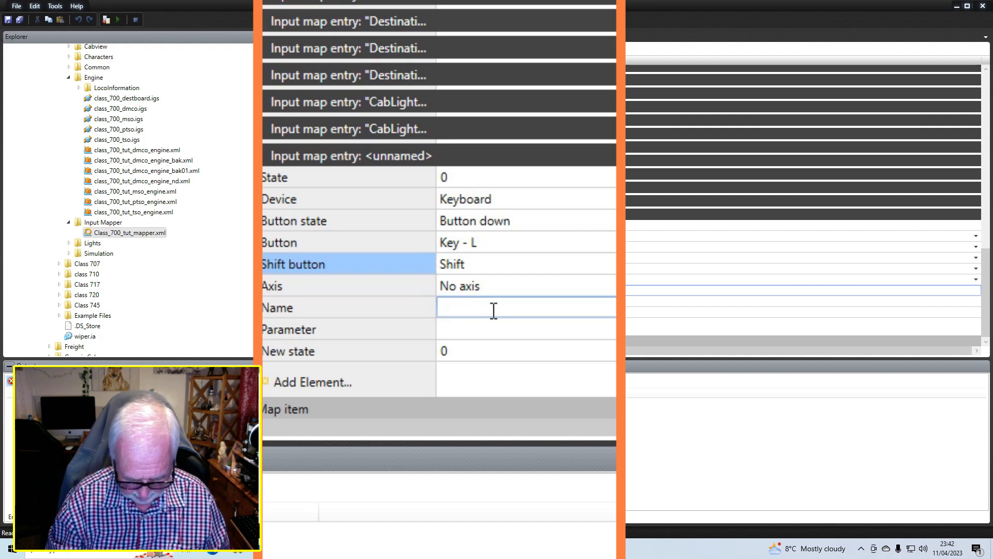
key("shift+c")
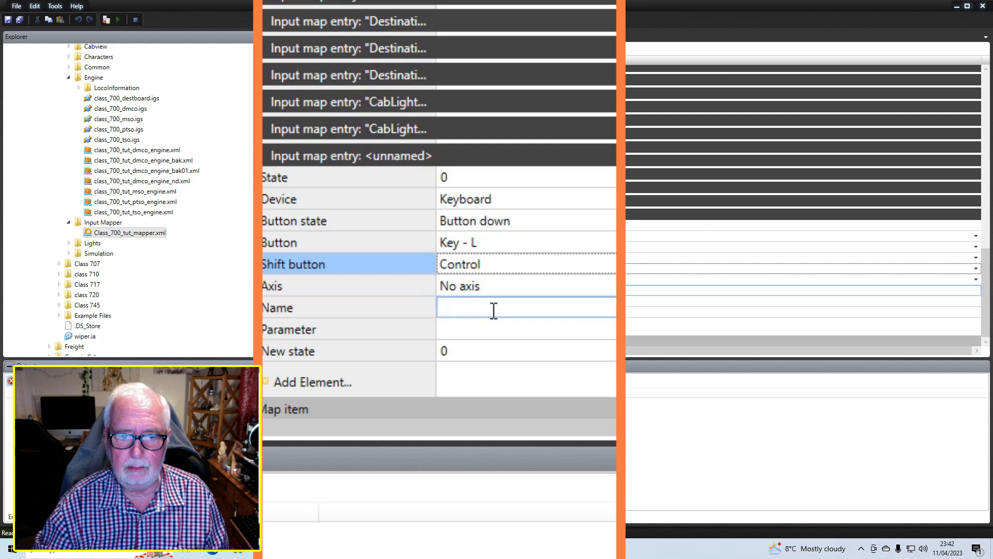
left_click(493, 310)
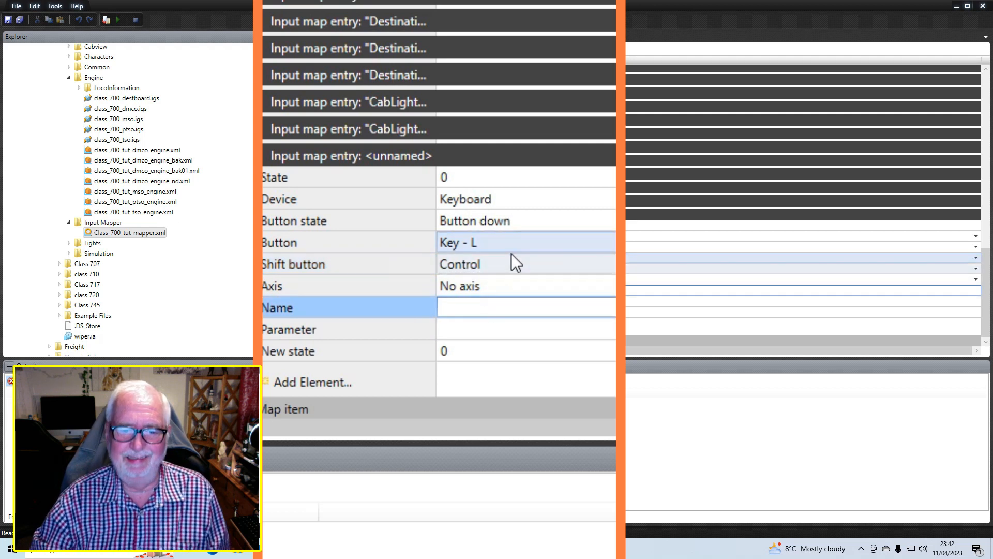
left_click(498, 264)
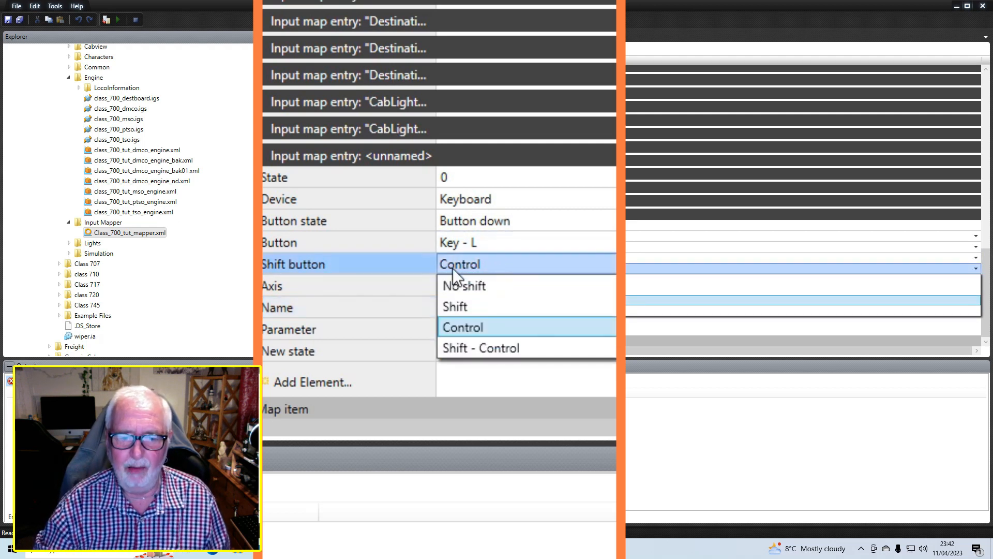
left_click(457, 301)
- Set the name of the Shift + Key - L map entry to "DecreaseControlStart"
left_click(461, 307)
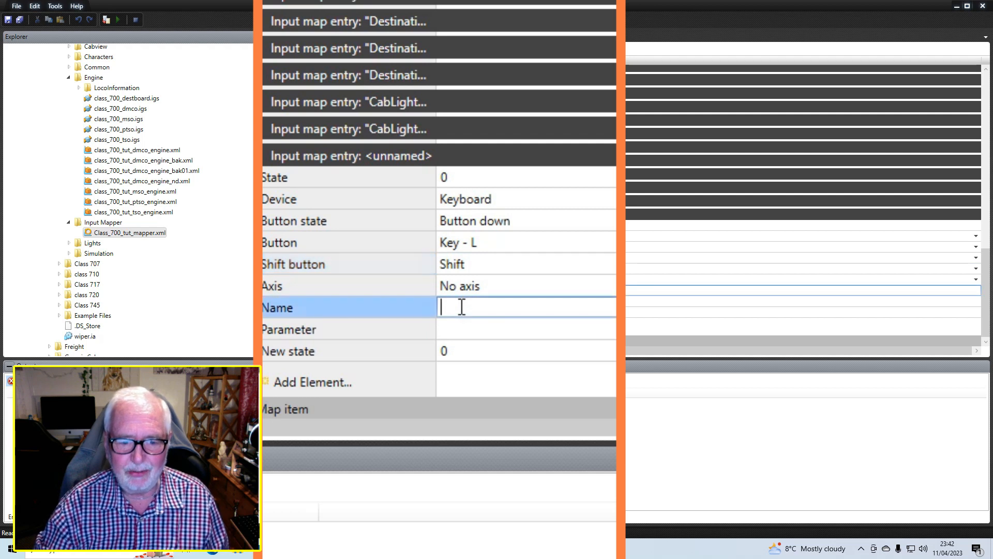
type("De")
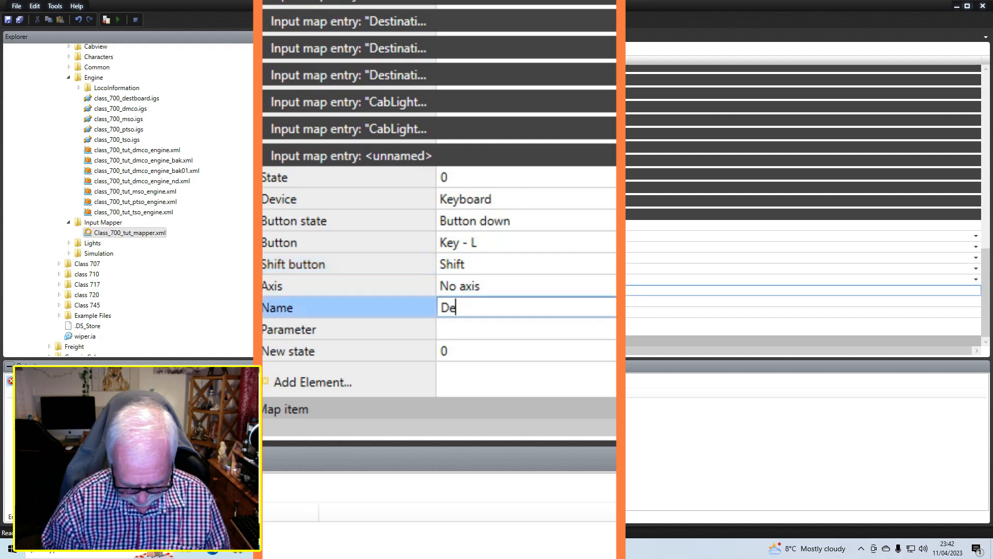
type("crease")
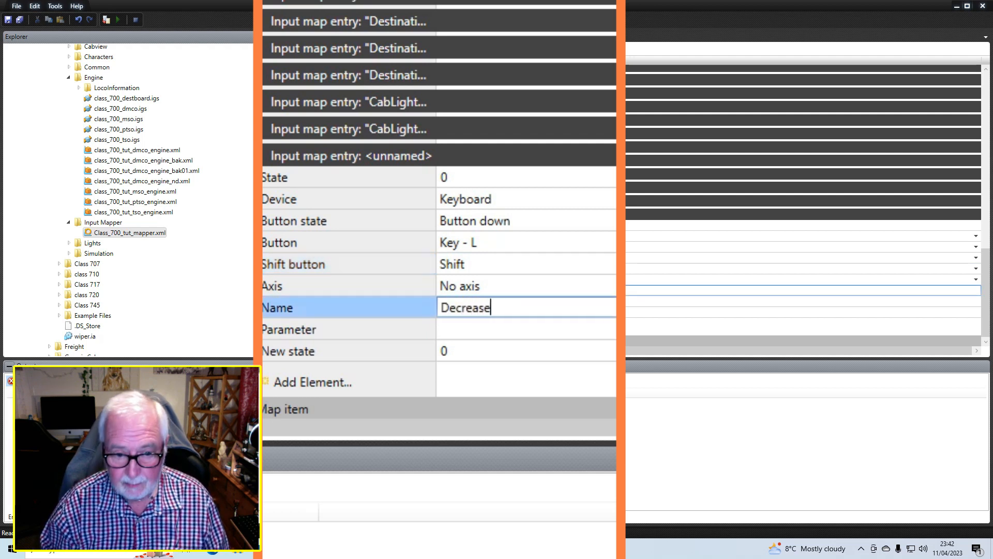
type("Co")
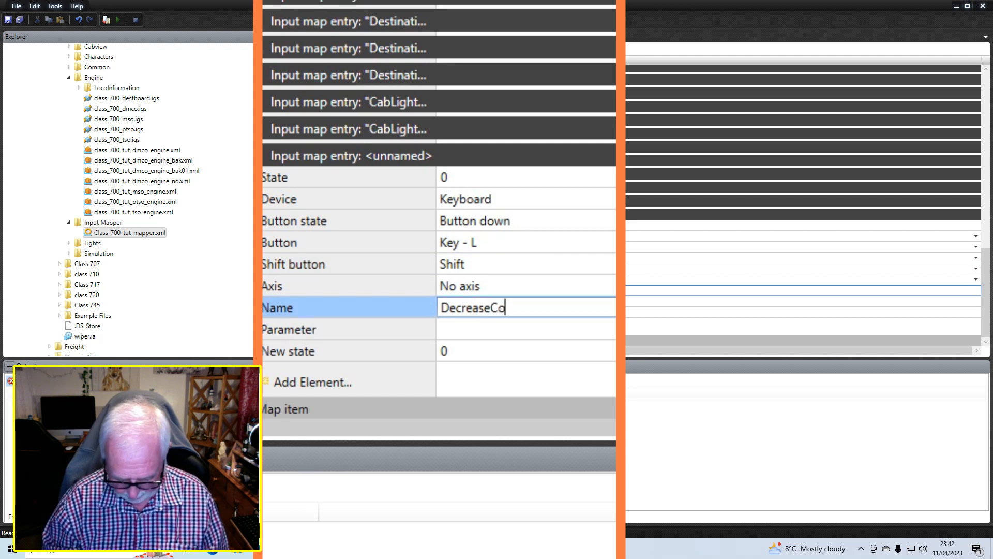
type("ntrolStart")
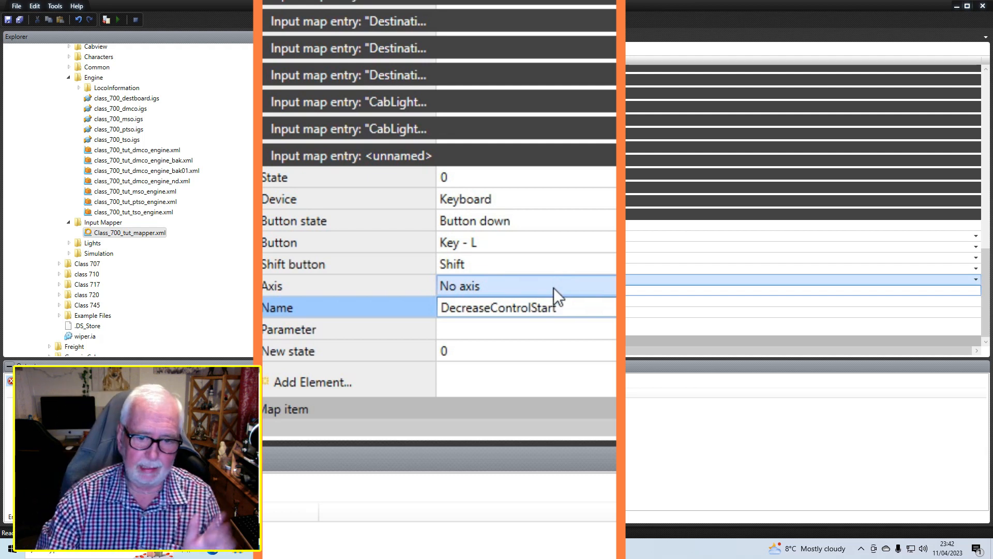
- Set the parameter of the DecreaseControlStart map entry to "CabLightControl"
left_click(464, 334)
type("C")
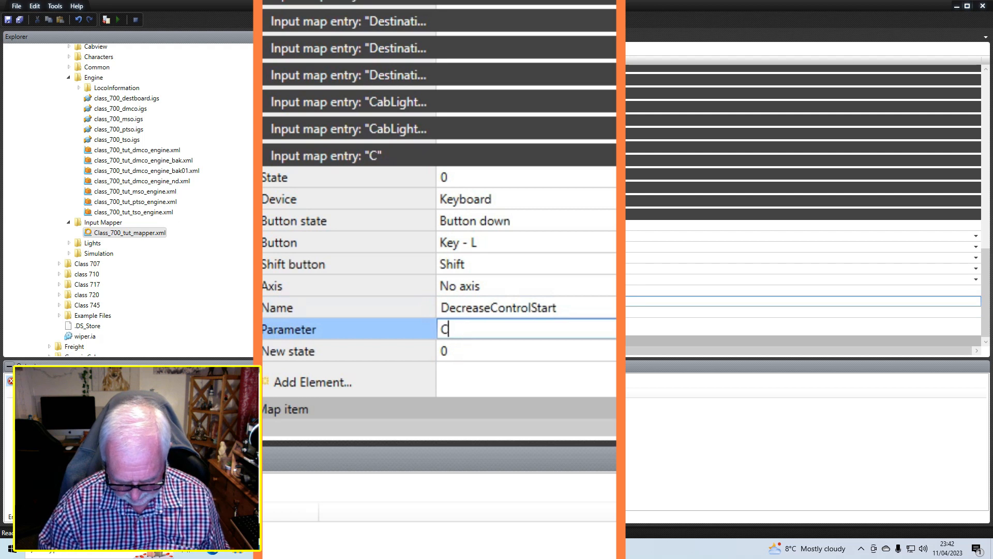
type("abL")
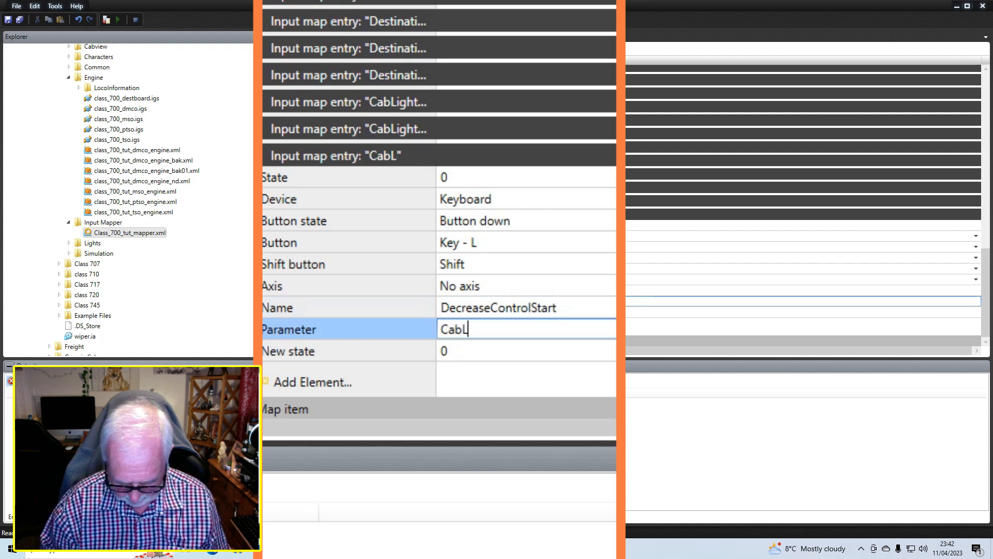
type("ightControl")
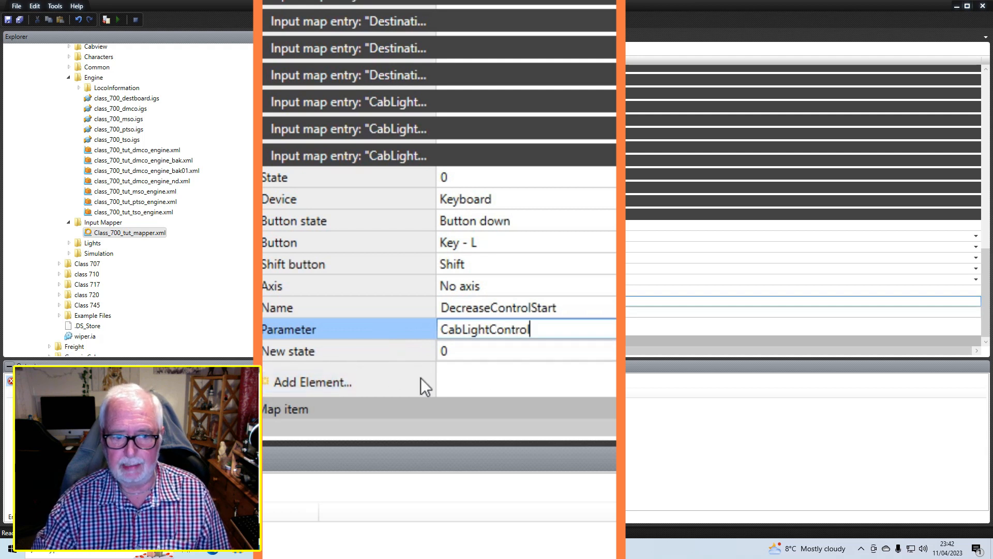
- Add another input map entry, and paste a copy of the DecreaseControlStart entry over it
left_click(326, 376)
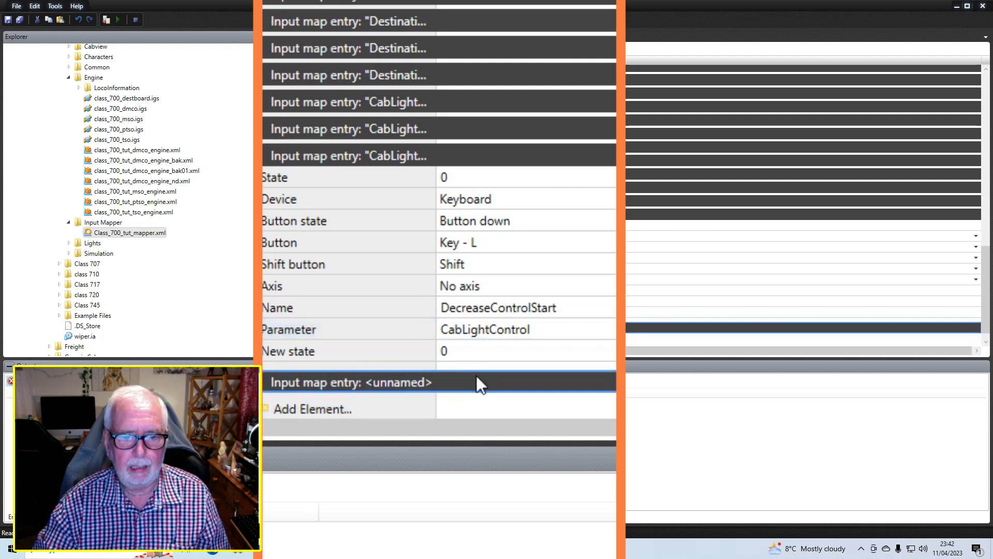
right_click(365, 159)
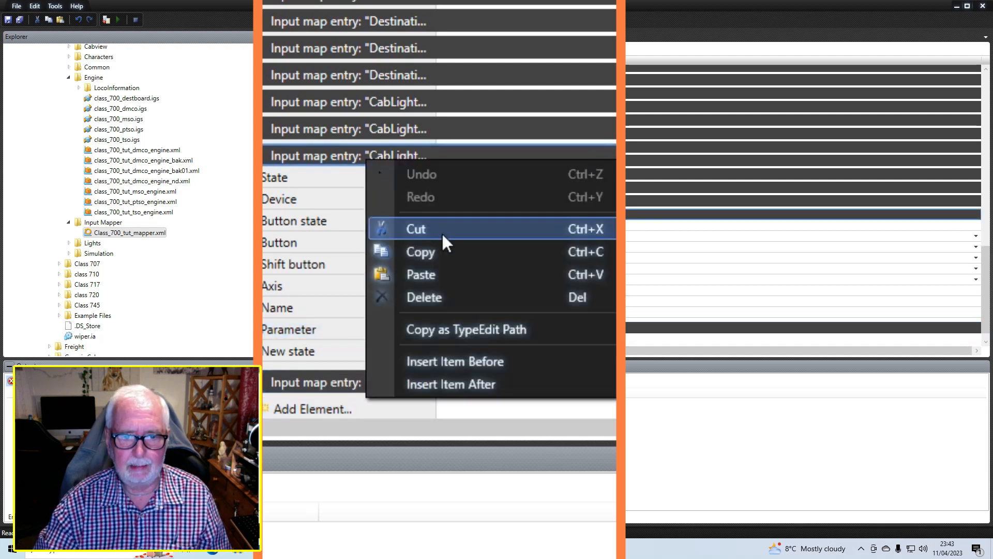
left_click(435, 252)
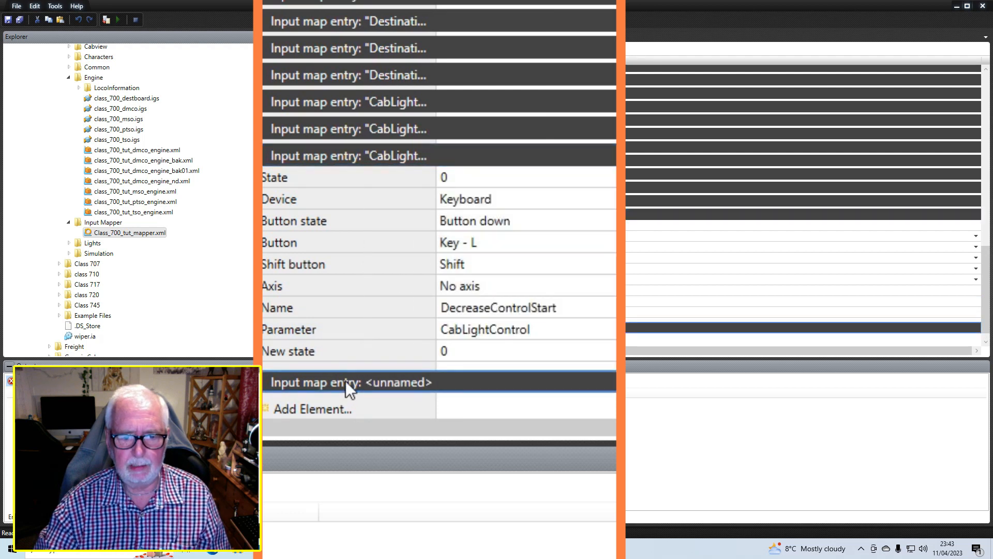
right_click(344, 381)
left_click(427, 495)
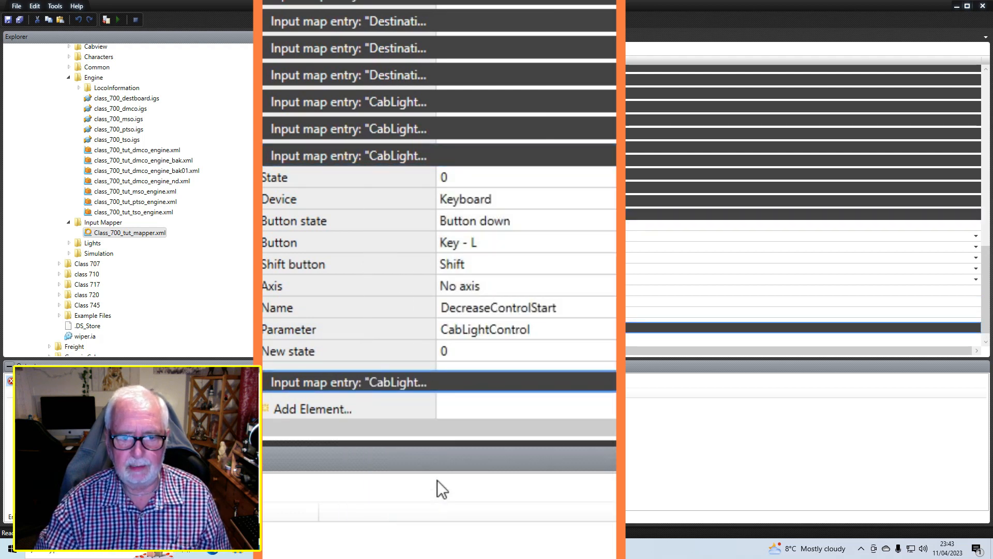
left_click(264, 386)
- Set the last map entry's button state to Button up and its name to "DecreaseControlStop"
scroll(508, 280, "down", 5)
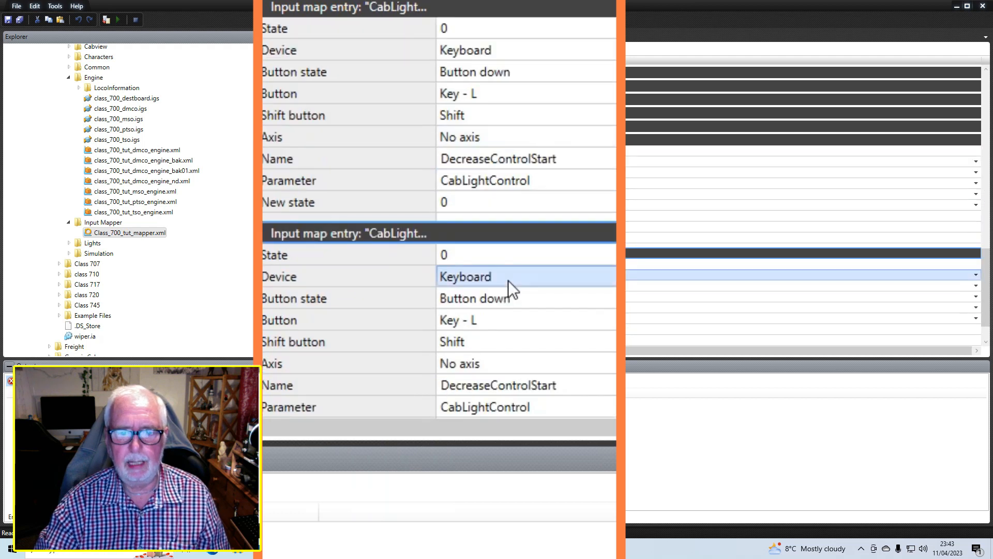
left_click(489, 225)
left_click(482, 257)
left_click_drag(573, 309, 539, 305)
type("top")
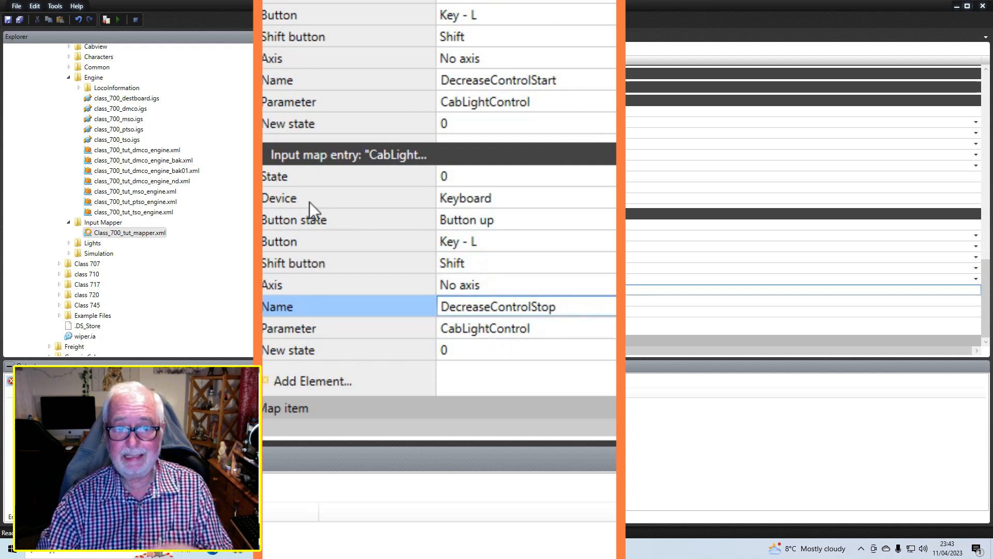
- Collapse the two expanded CabLightControl map entries and save the Class_700_tut_mapper.xml input mapper blueprint
left_click(265, 161)
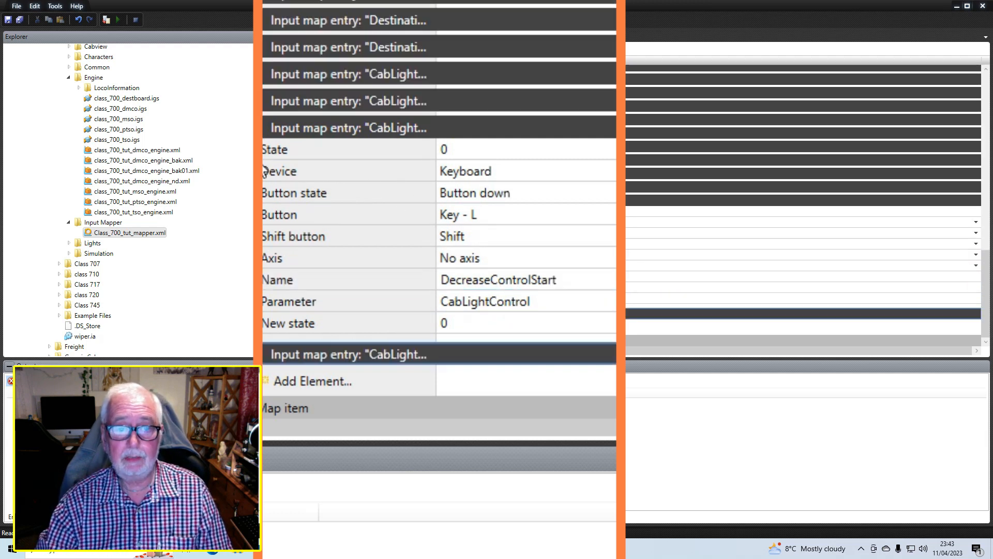
left_click(266, 129)
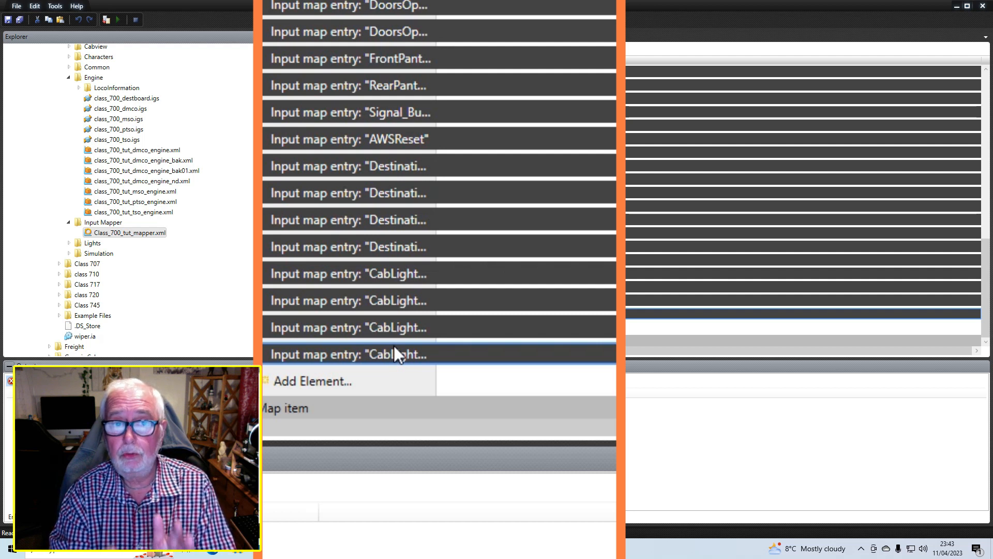
left_click(15, 6)
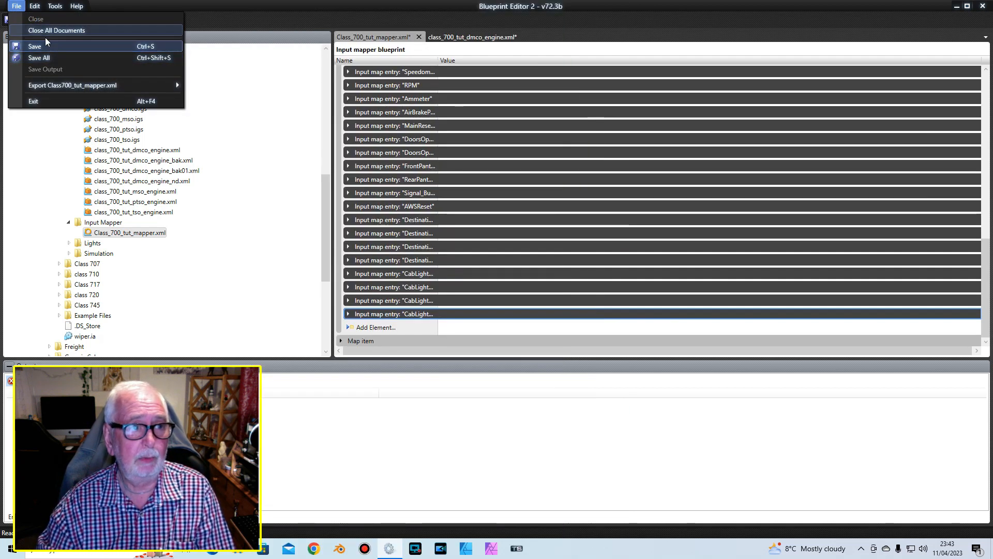
left_click(38, 45)
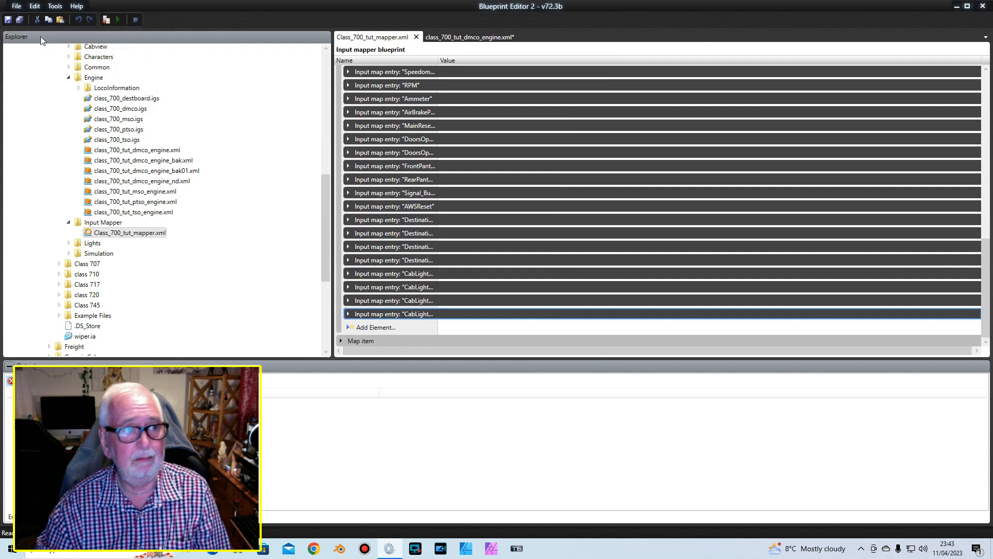
- Export the Class_700_tut_mapper.xml blueprint with references
left_click(19, 8)
mouse_move(95, 87)
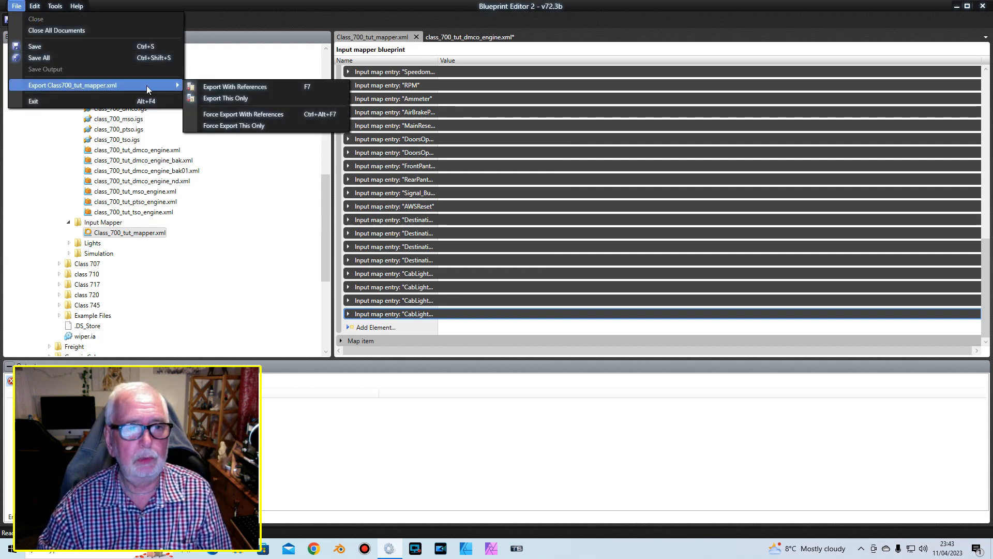
left_click(228, 85)
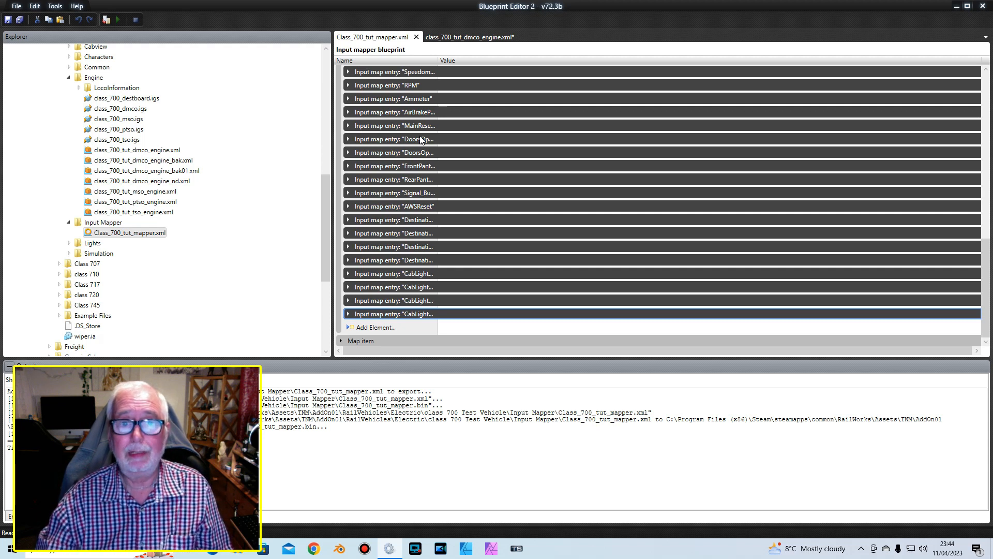
- In class_700_tut_dmco_engine.xml, set the Cablight Switch notched lever's difficulty type to Stop go
left_click(469, 38)
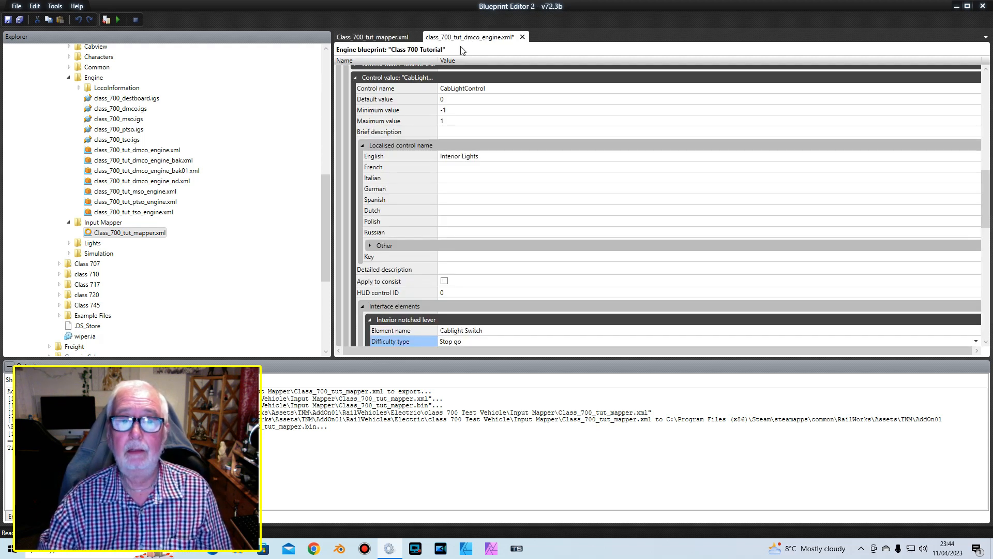
scroll(445, 268, "down", 2)
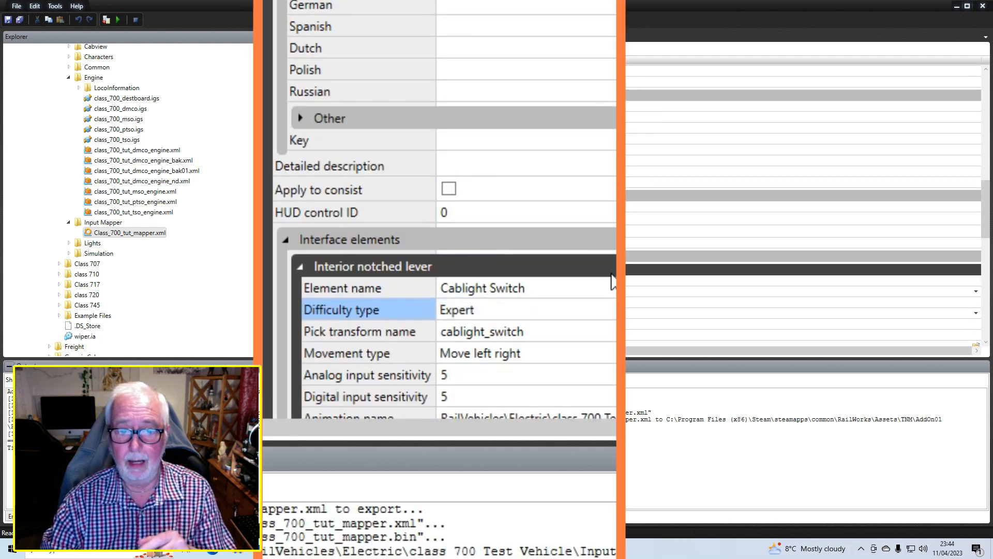
left_click(517, 304)
left_click(491, 331)
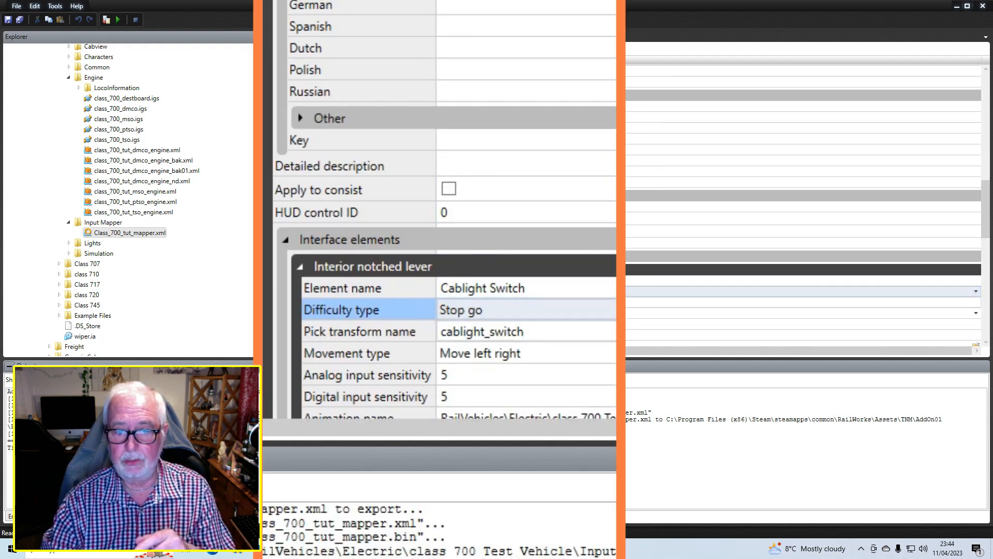
- Review the difficulty types, thresholds and transform names of the Cablight On and Spotlight On visibility objects
scroll(495, 331, "down", 5)
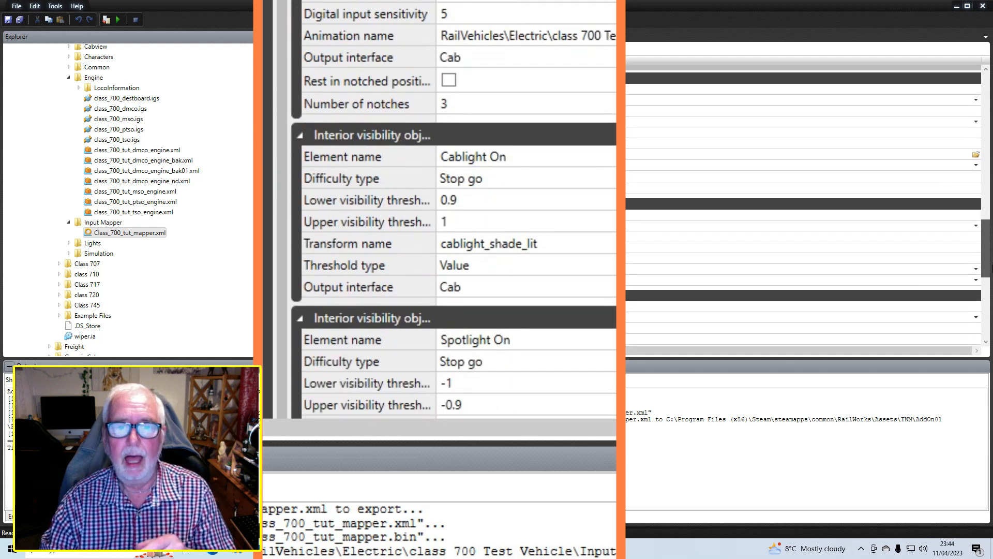
scroll(445, 207, "up", 5)
scroll(445, 206, "down", 3)
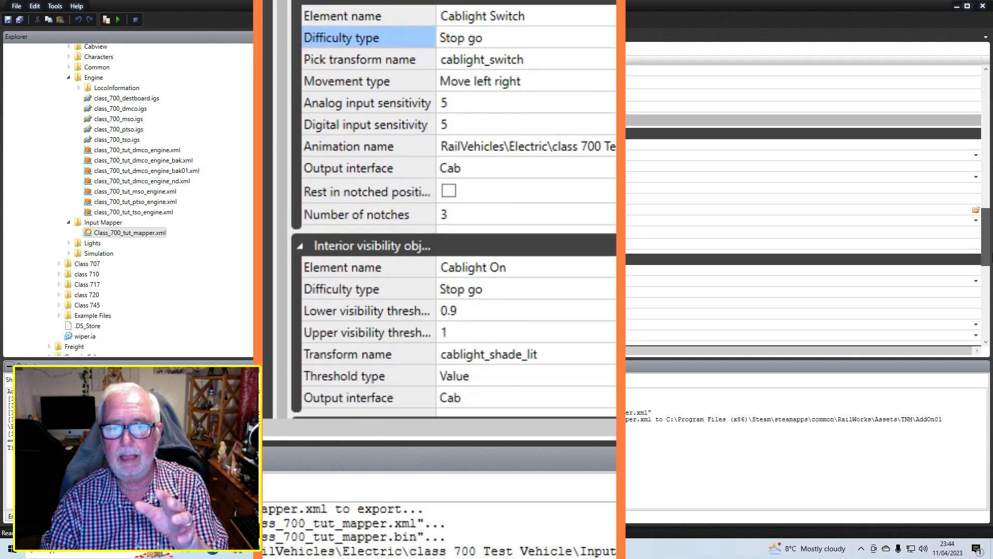
scroll(916, 260, "down", 4)
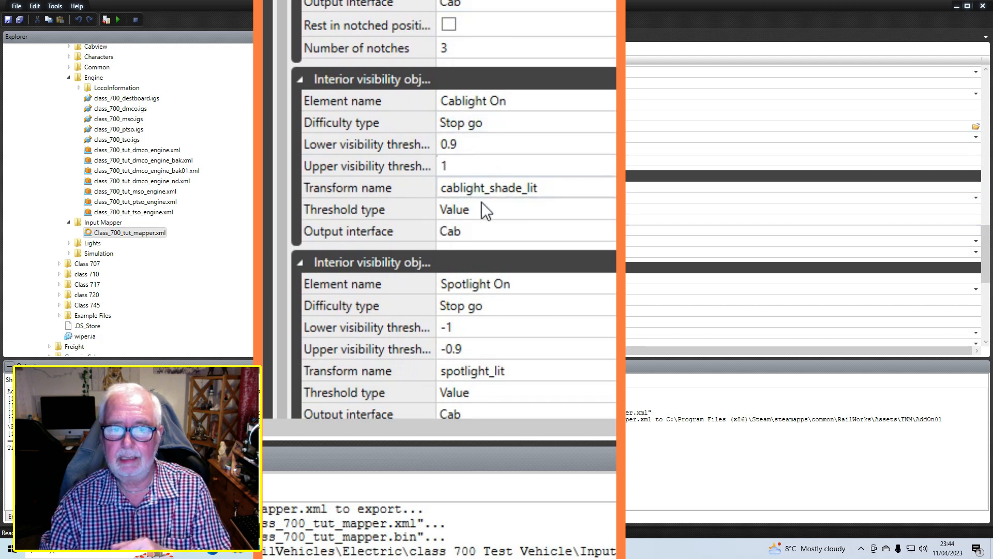
scroll(989, 266, "down", 1)
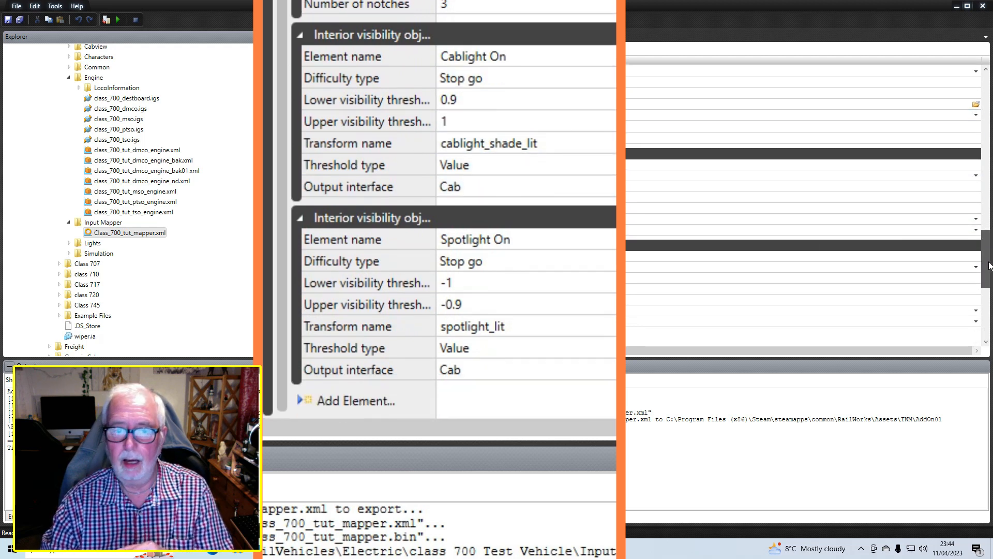
scroll(989, 265, "down", 1)
left_click(468, 238)
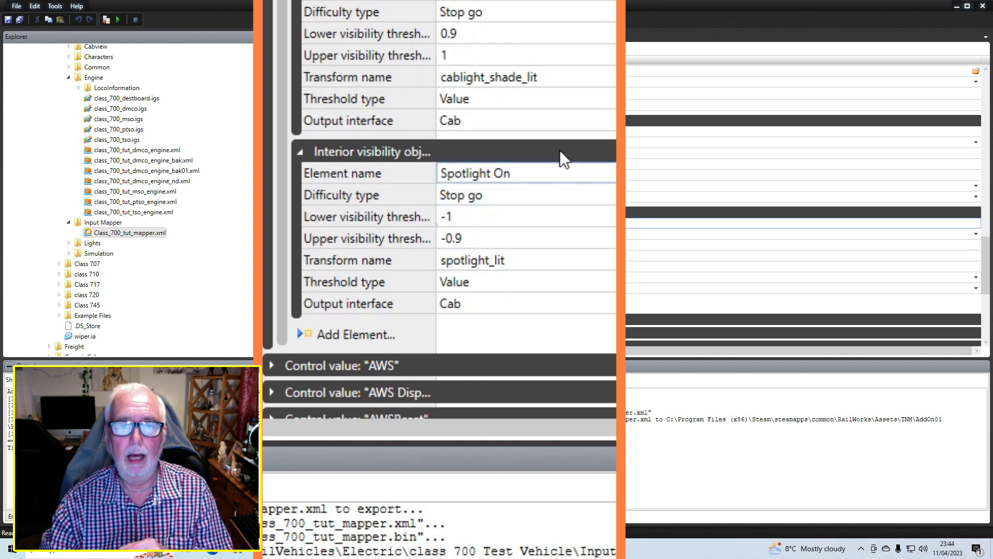
left_click(526, 94)
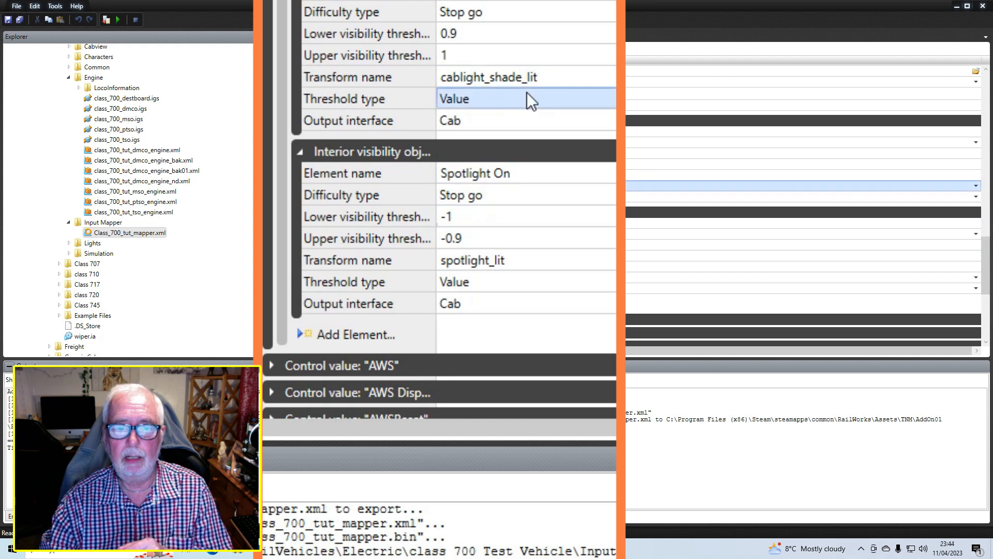
left_click(512, 286)
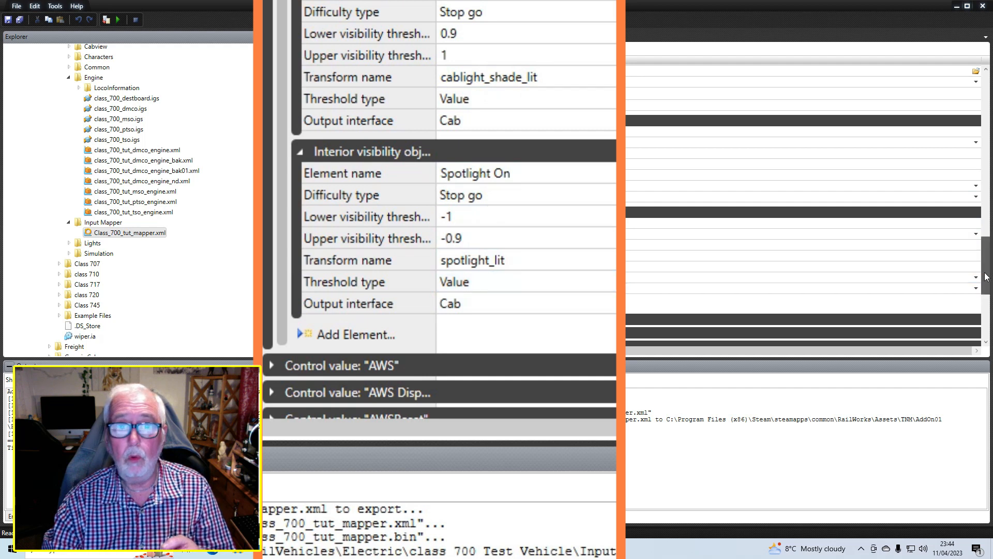
- Enable resting in notched positions for the Cablight Switch notched lever
scroll(900, 264, "up", 5)
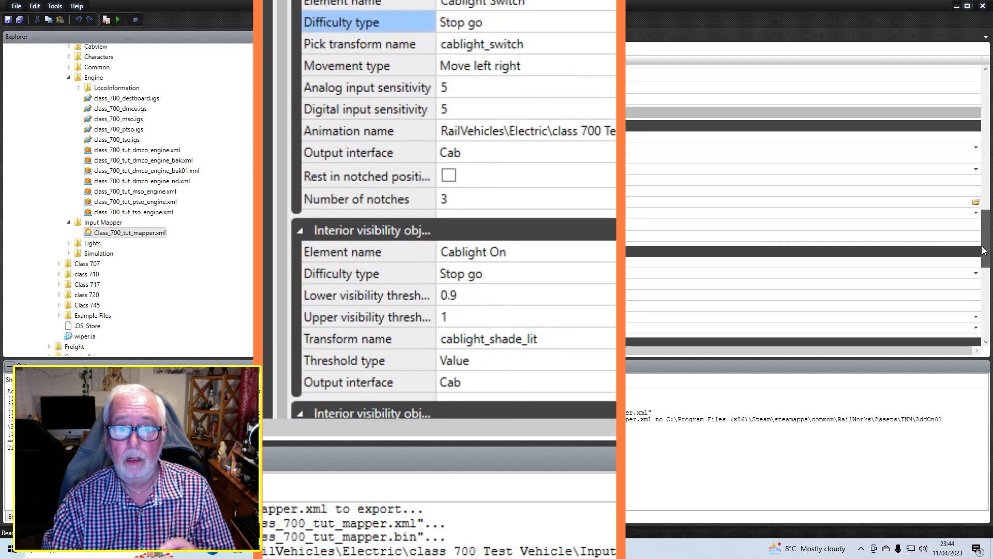
left_click(448, 176)
left_click(450, 198)
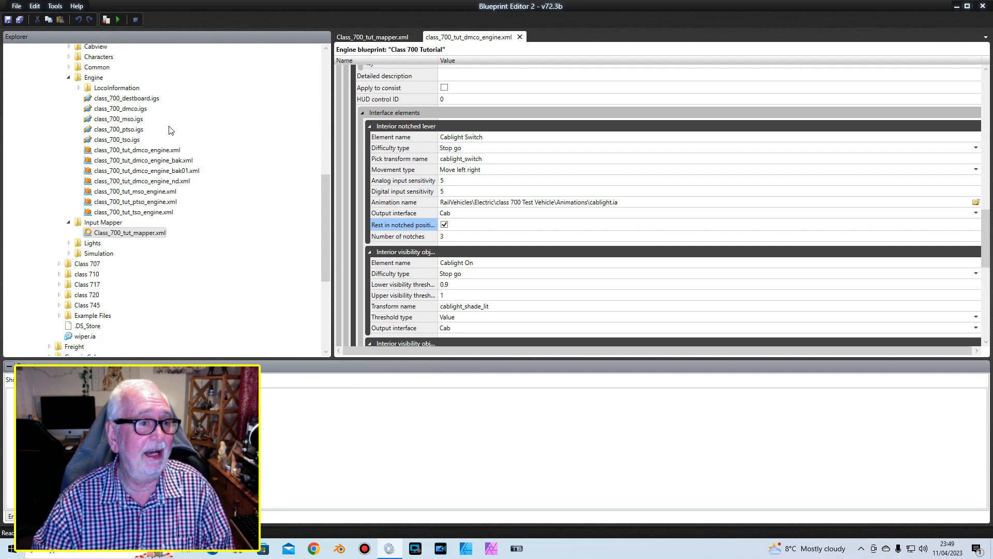
- Export the class_700_tut_dmco_engine.xml blueprint with references
left_click(16, 6)
mouse_move(57, 85)
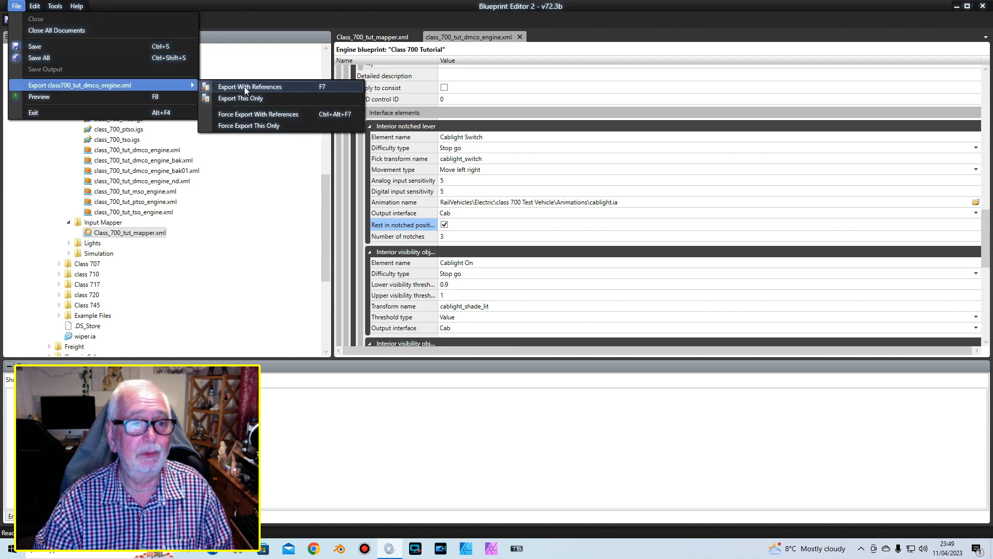
left_click(260, 87)
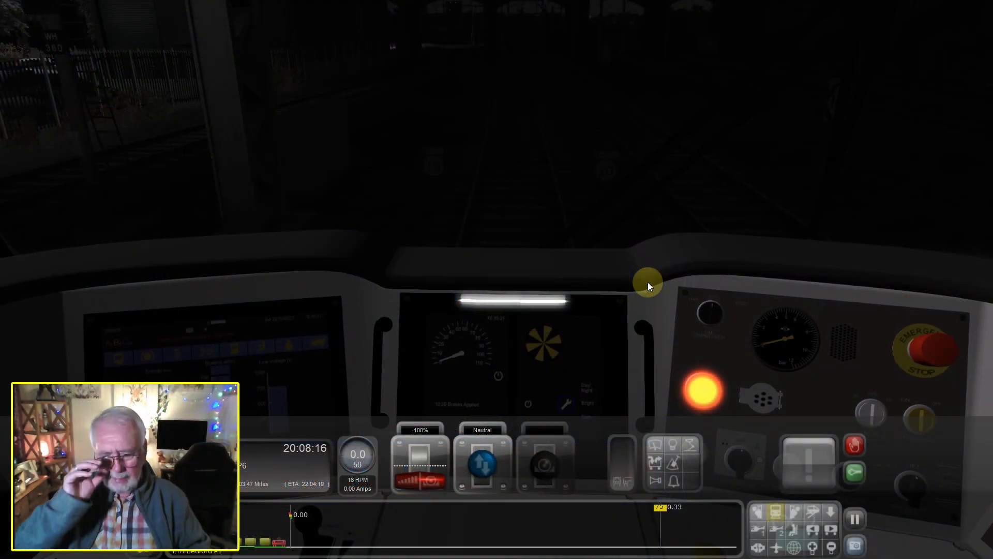
- Switch to Train Simulator and examine the cab lighting switch, the ceiling main light and the spotlight
right_click_drag(648, 282, 667, 310)
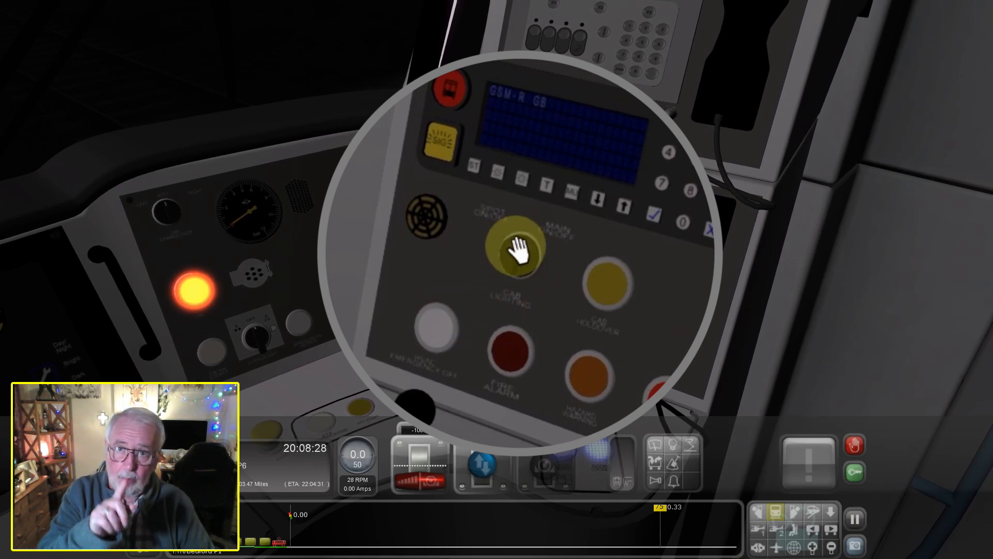
right_click_drag(590, 263, 558, 259)
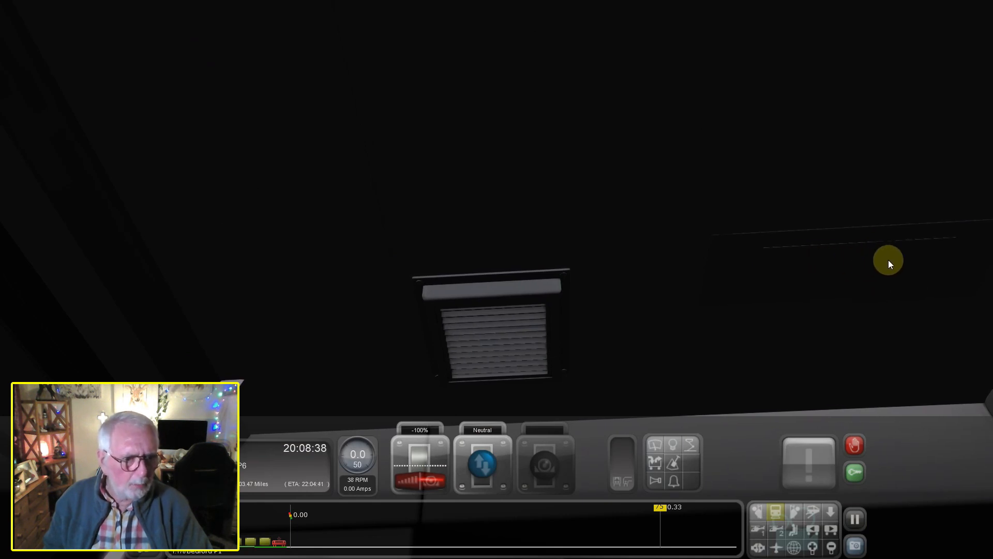
right_click_drag(774, 246, 751, 245)
right_click_drag(249, 229, 188, 252)
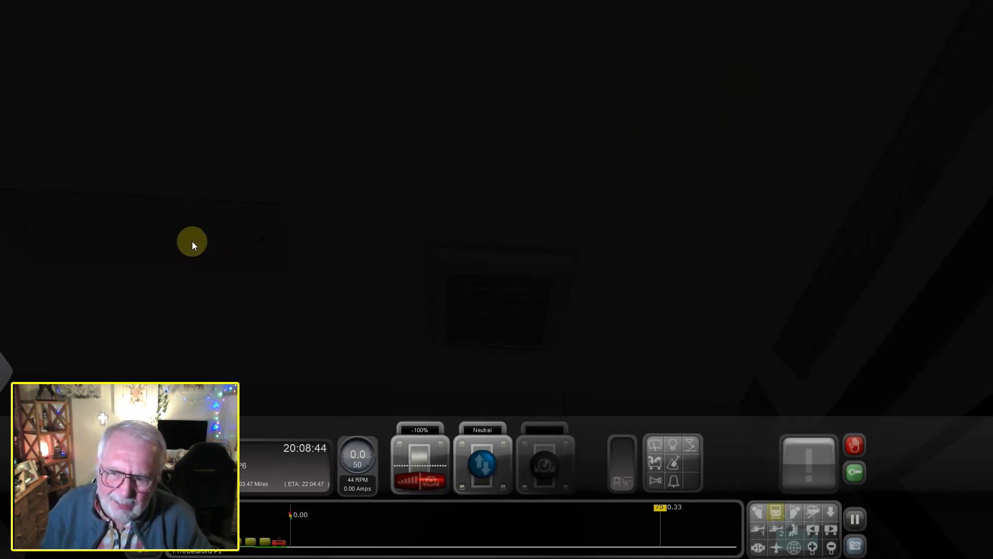
right_click_drag(556, 179, 533, 201)
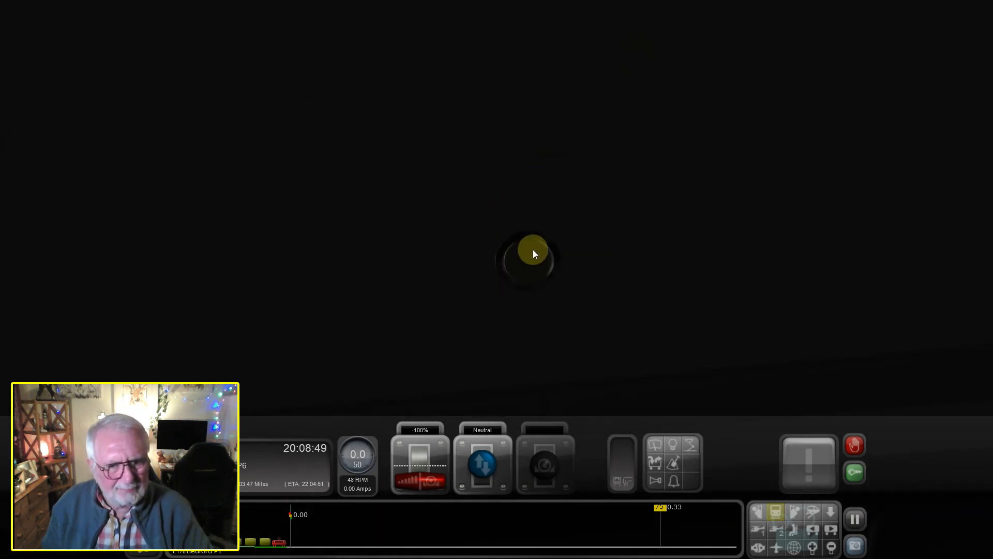
scroll(532, 253, "down", 1)
mouse_move(573, 297)
right_mouse_down()
mouse_move(582, 342)
mouse_move(567, 312)
right_mouse_up()
- Turn the cab lighting switch to the Spot position and inspect the ceiling spotlight
left_click_drag(552, 267, 369, 228)
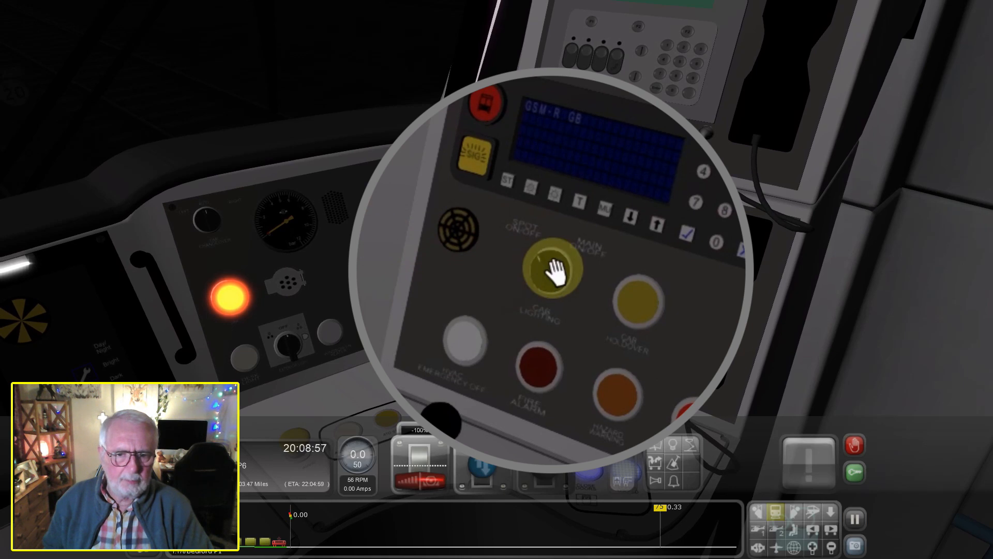
right_click_drag(436, 261, 408, 225)
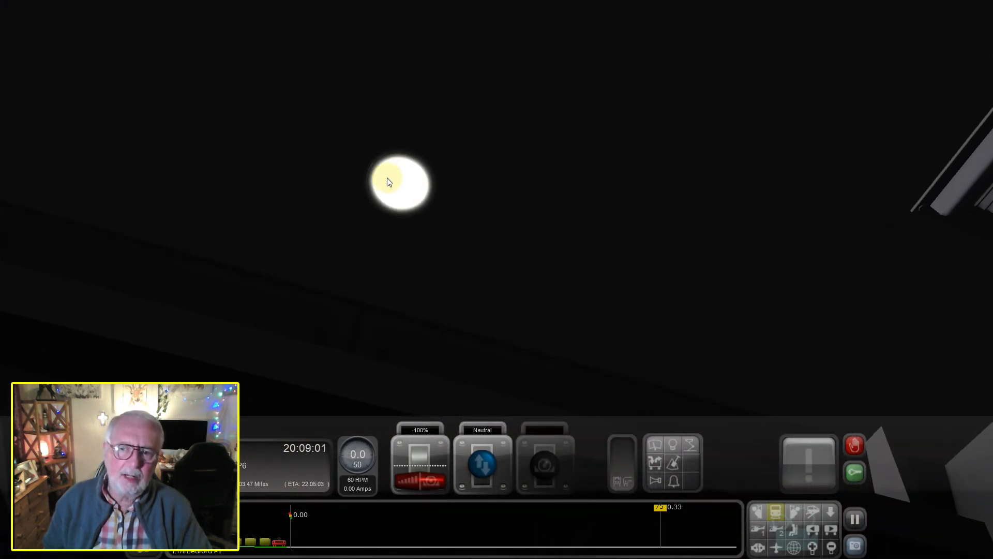
right_click_drag(624, 214, 611, 232)
right_click_drag(465, 248, 426, 274)
- Turn the cab lighting switch to the Main position and inspect the ceiling main light
left_click_drag(517, 215, 565, 200)
right_click_drag(494, 172, 533, 189)
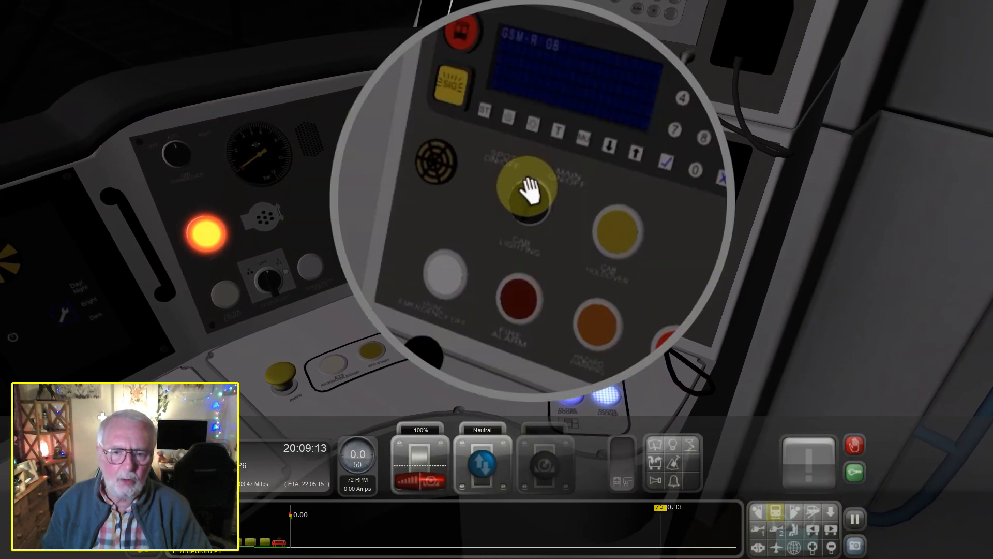
right_click_drag(499, 248, 560, 185)
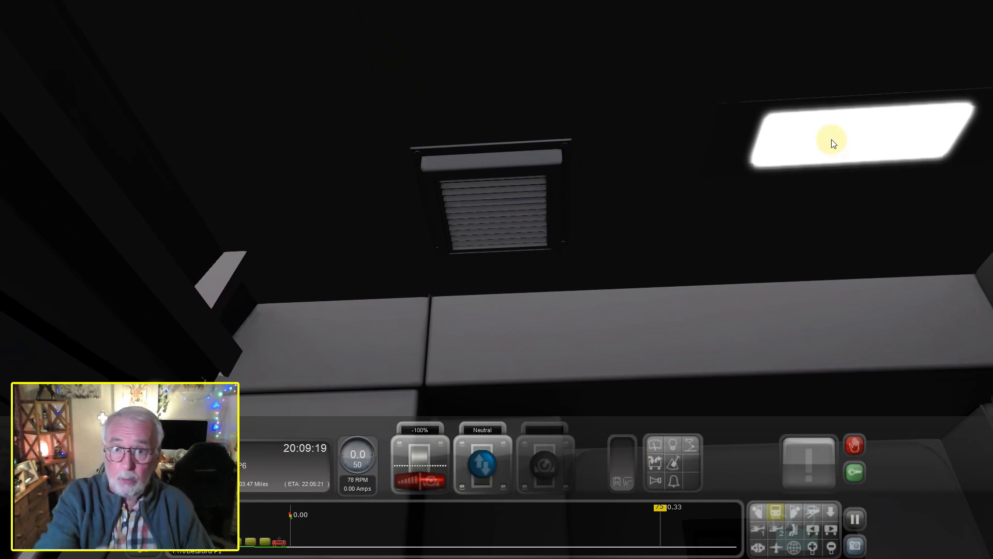
right_click_drag(756, 160, 665, 203)
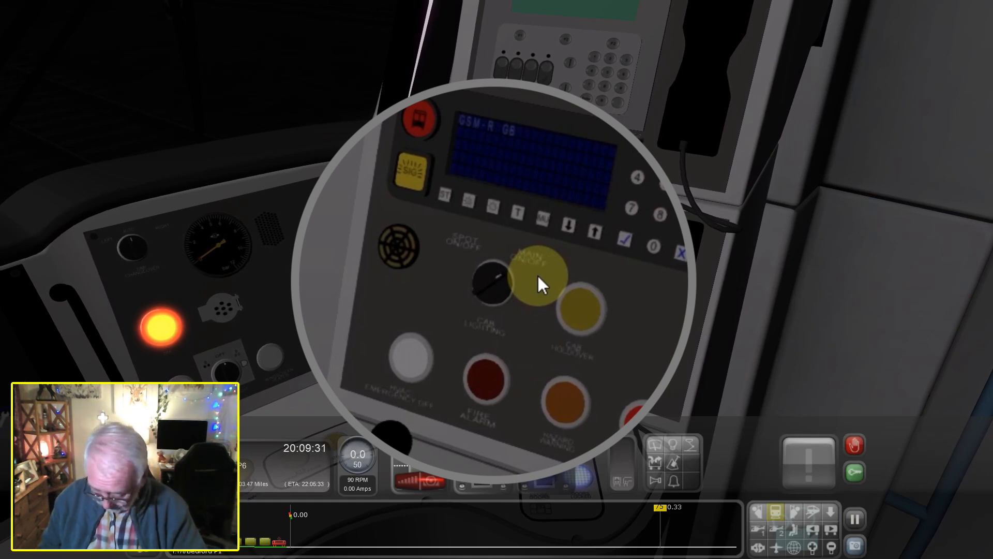
- Test the mapped decrease control by moving the cab lighting switch from Main through the centre position to Spot
key("shift")
key("shift+l")
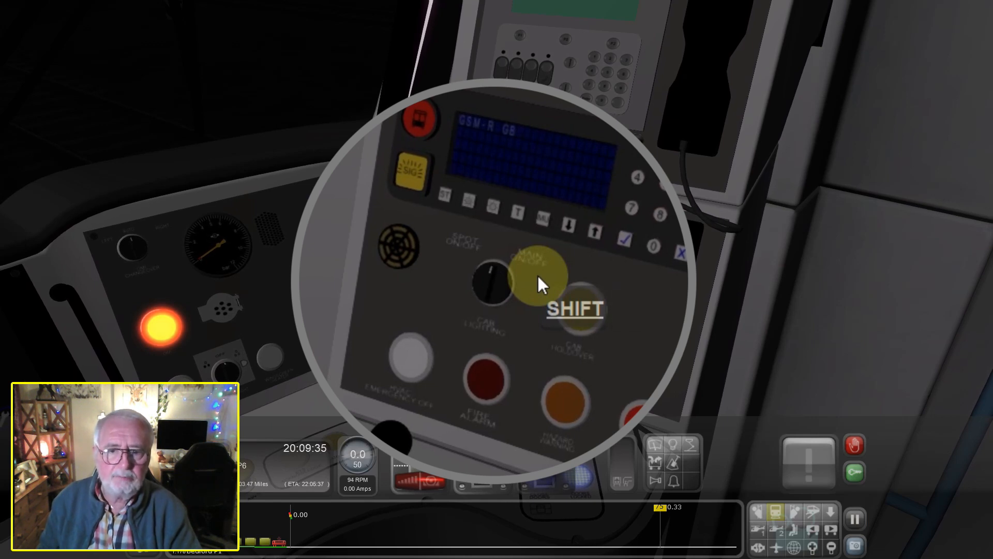
right_click_drag(516, 278, 605, 334)
key("shift+l")
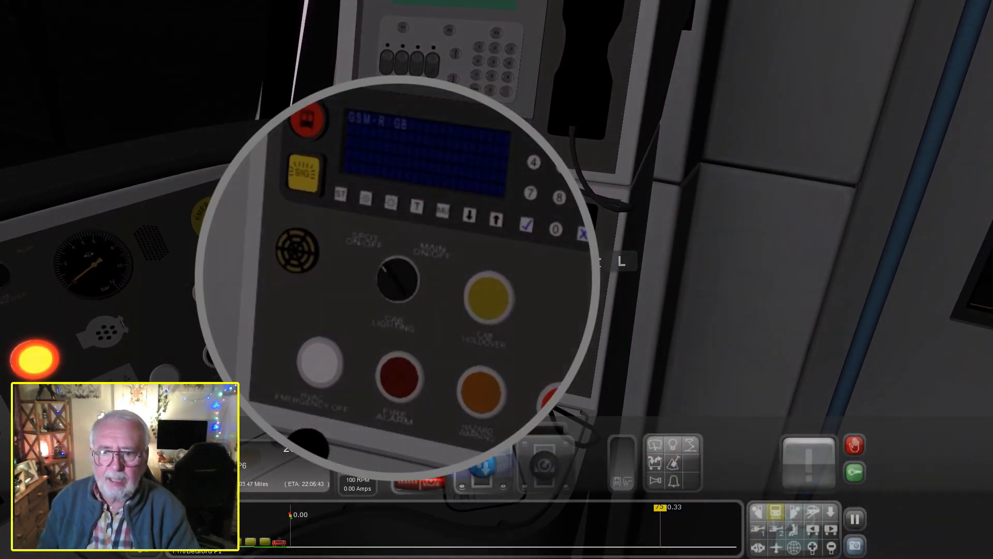
mouse_move(606, 334)
right_mouse_down()
mouse_move(607, 269)
mouse_move(604, 346)
right_mouse_up()
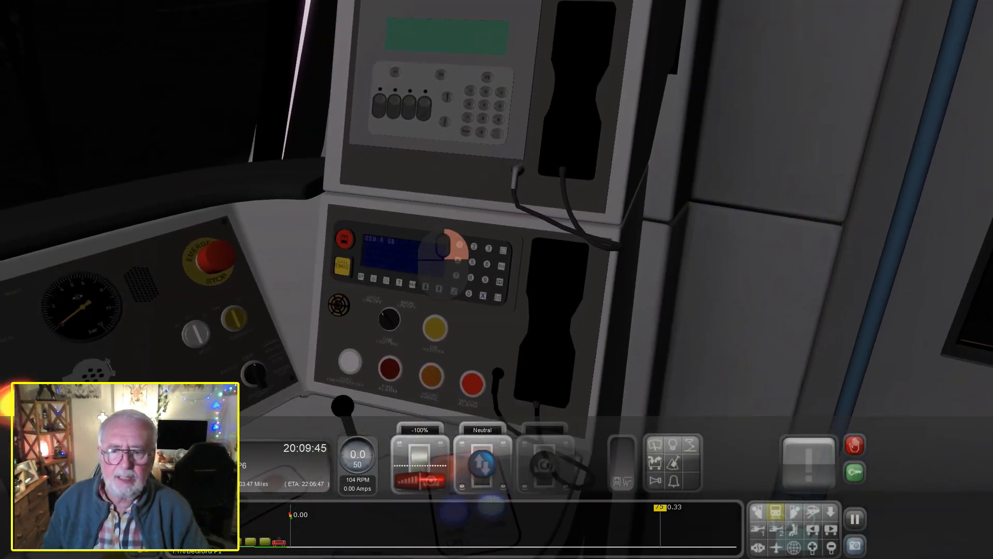
- Turn the cab lighting switch back to Main and check both the ceiling main light and the spotlight
right_click_drag(444, 264, 436, 268)
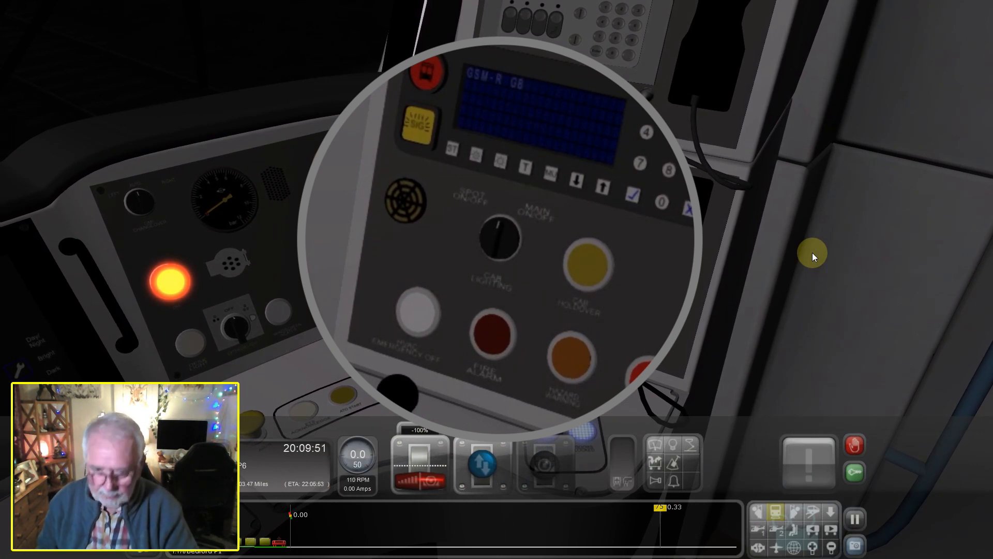
right_click_drag(610, 262, 776, 140)
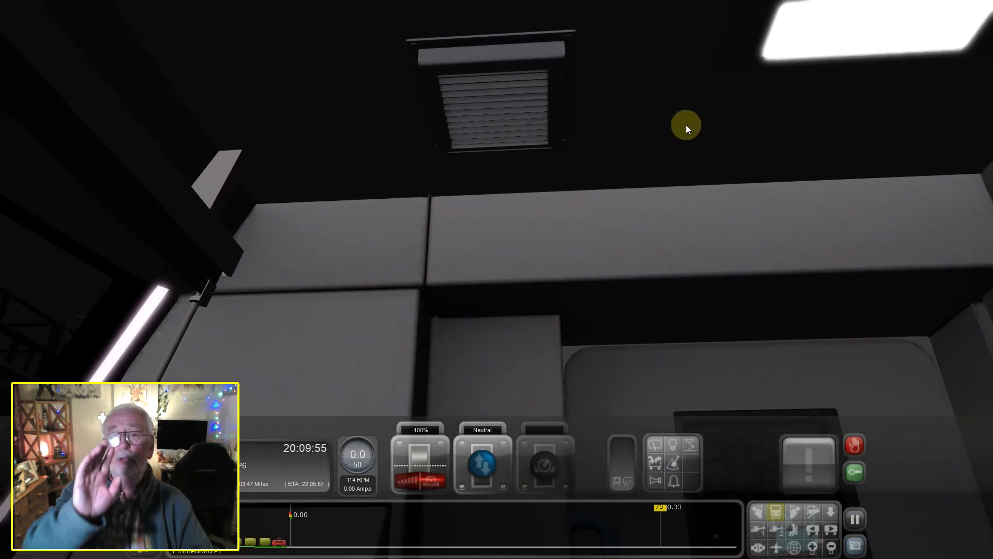
mouse_move(616, 127)
right_mouse_down()
mouse_move(647, 147)
mouse_move(653, 140)
mouse_move(522, 202)
right_mouse_up()
left_click(547, 189)
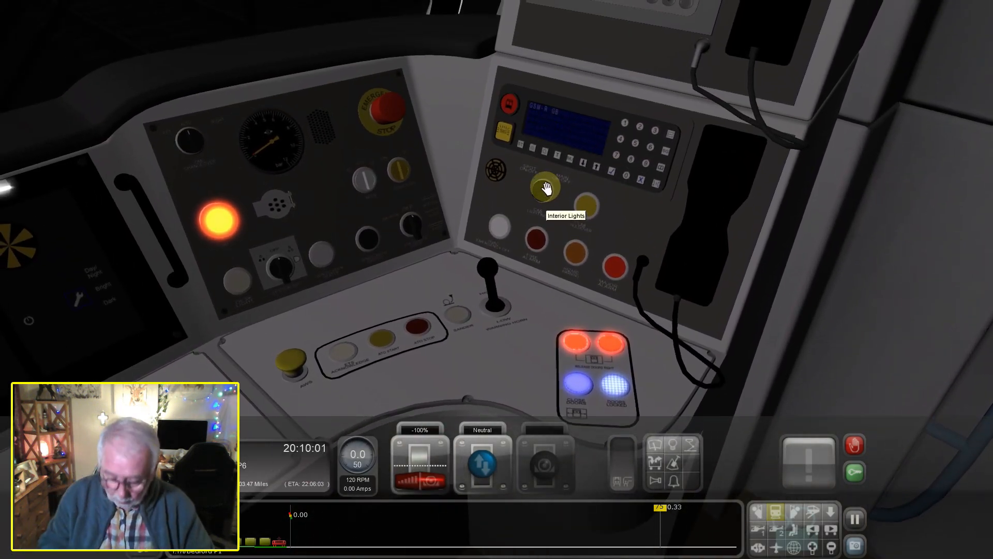
right_click_drag(575, 200, 590, 170)
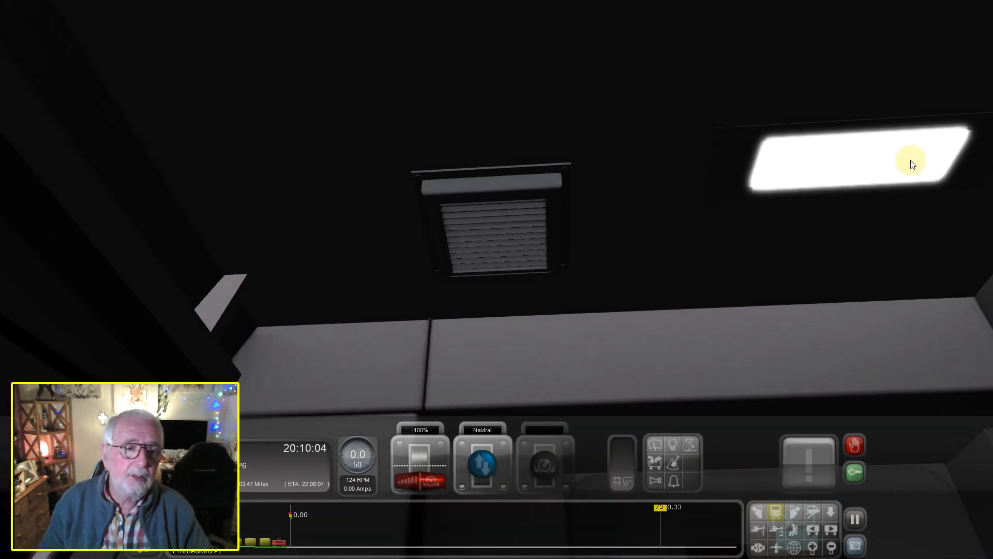
right_click_drag(707, 169, 602, 195)
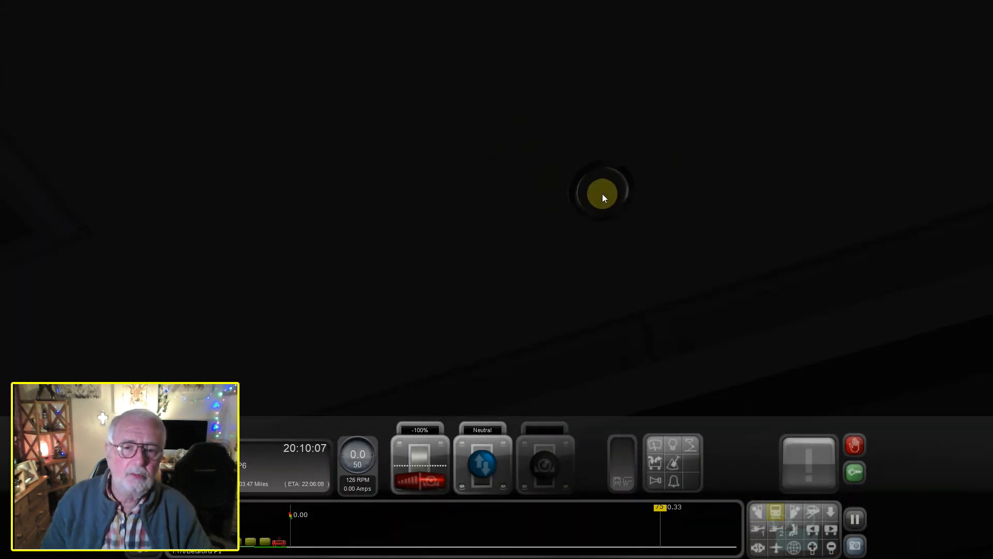
right_click_drag(749, 279, 653, 210)
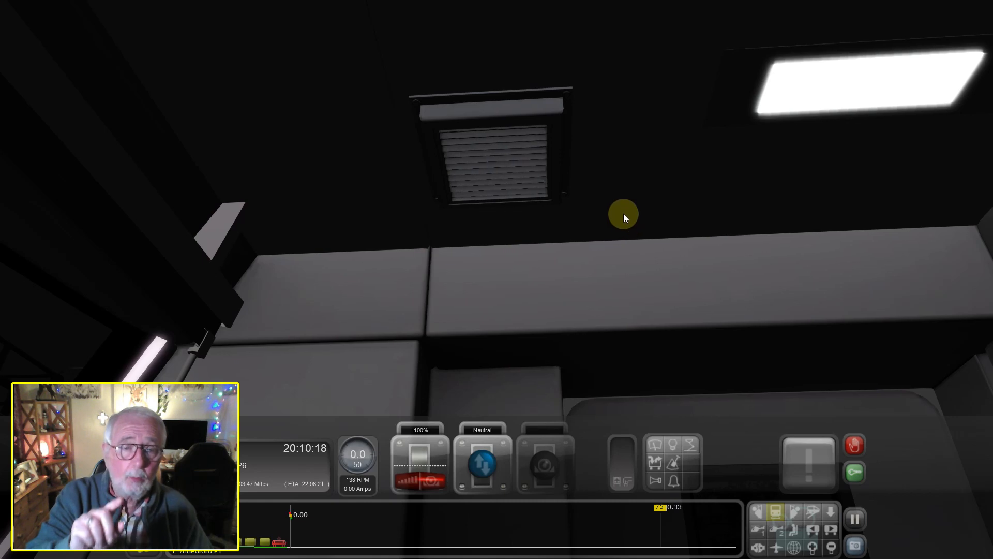